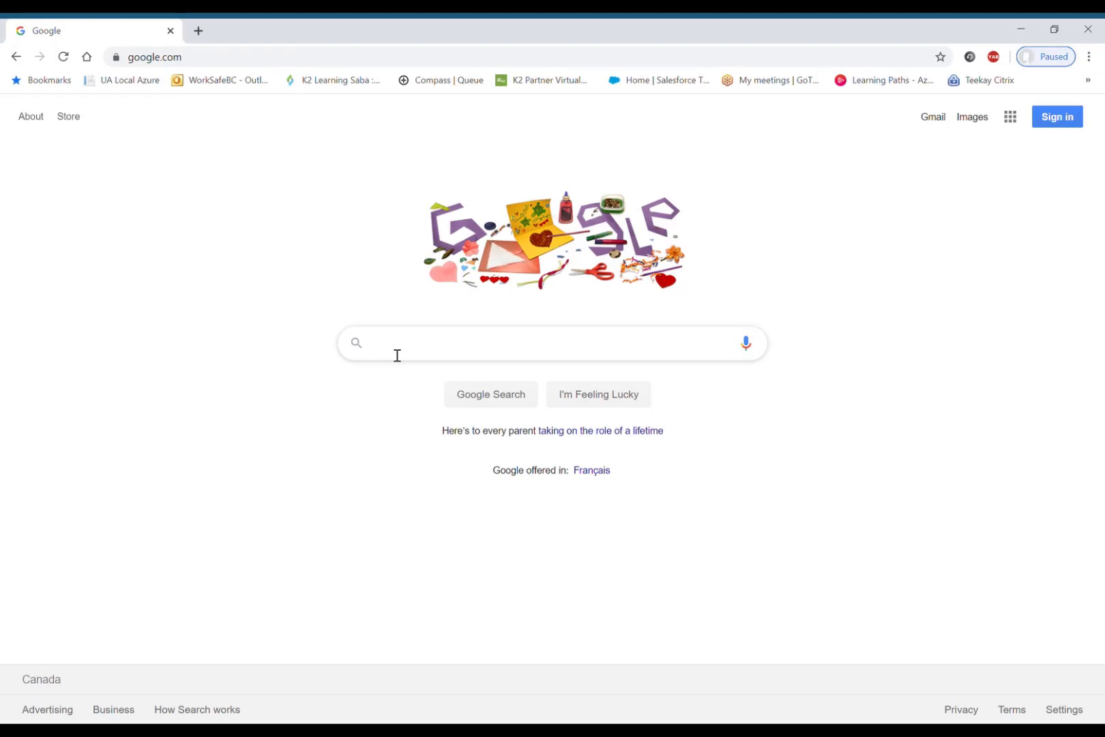
- Search Google for "azure data studio" and open Microsoft's Azure Data Studio overview page from the results
{"action": "type", "text": "azure data st"}
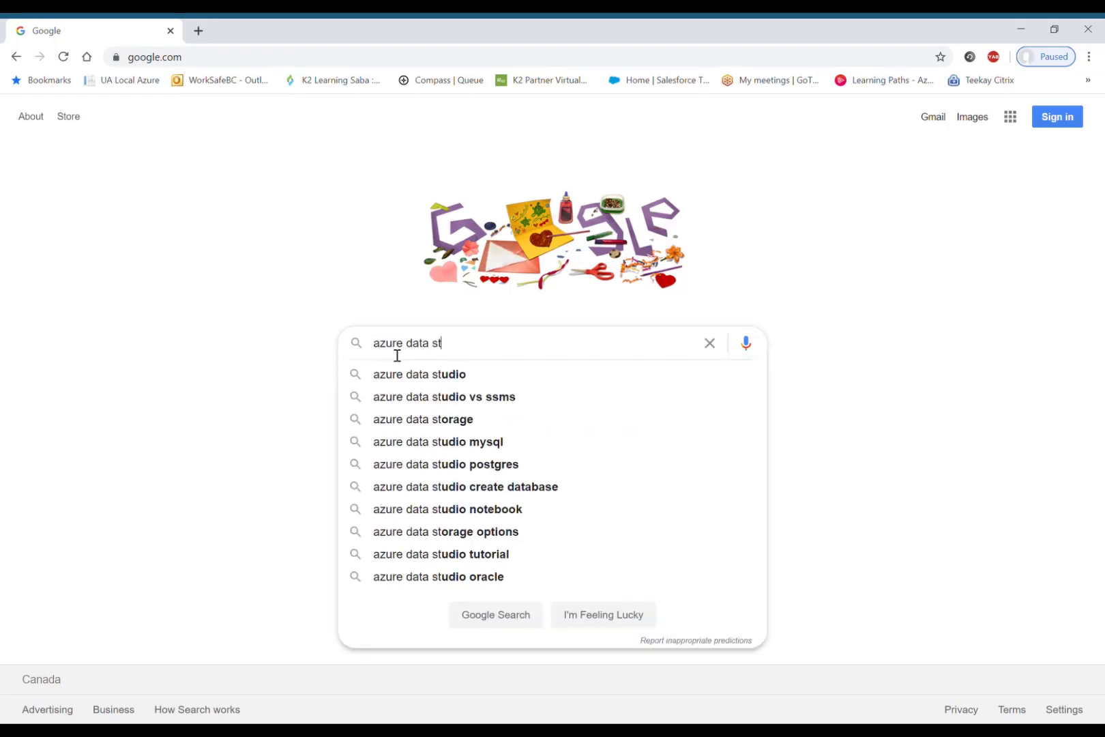
{"action": "type", "text": "udio"}
{"action": "key", "text": "Escape"}
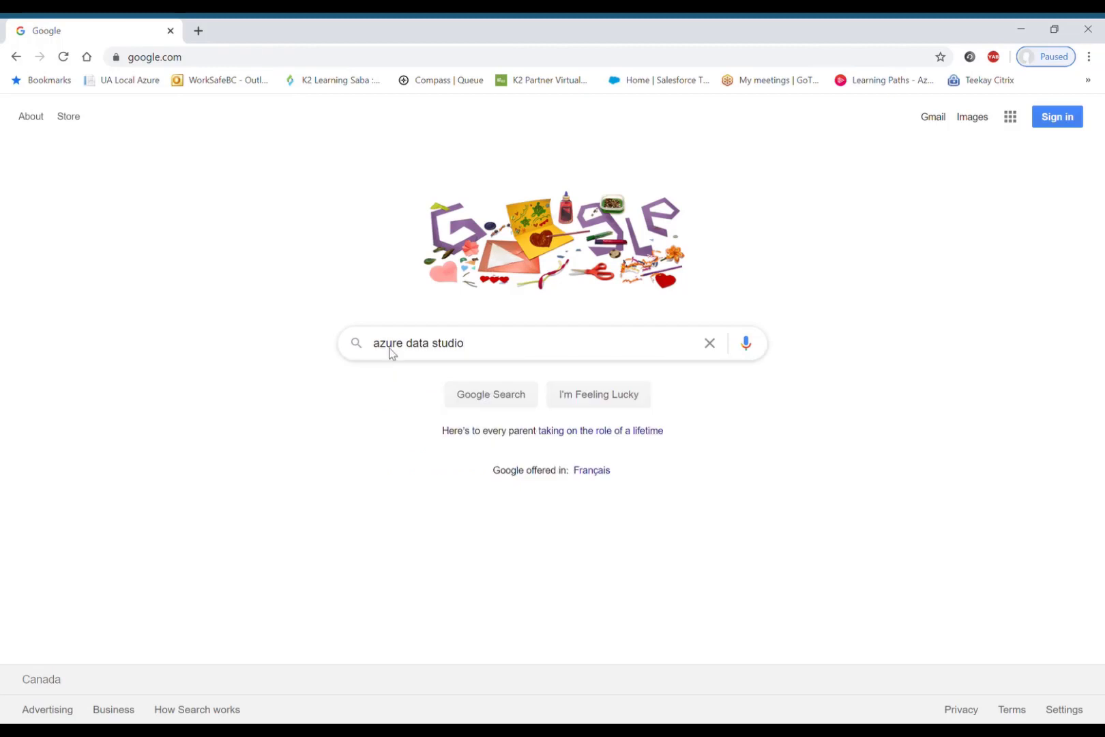
{"action": "key", "text": "Return"}
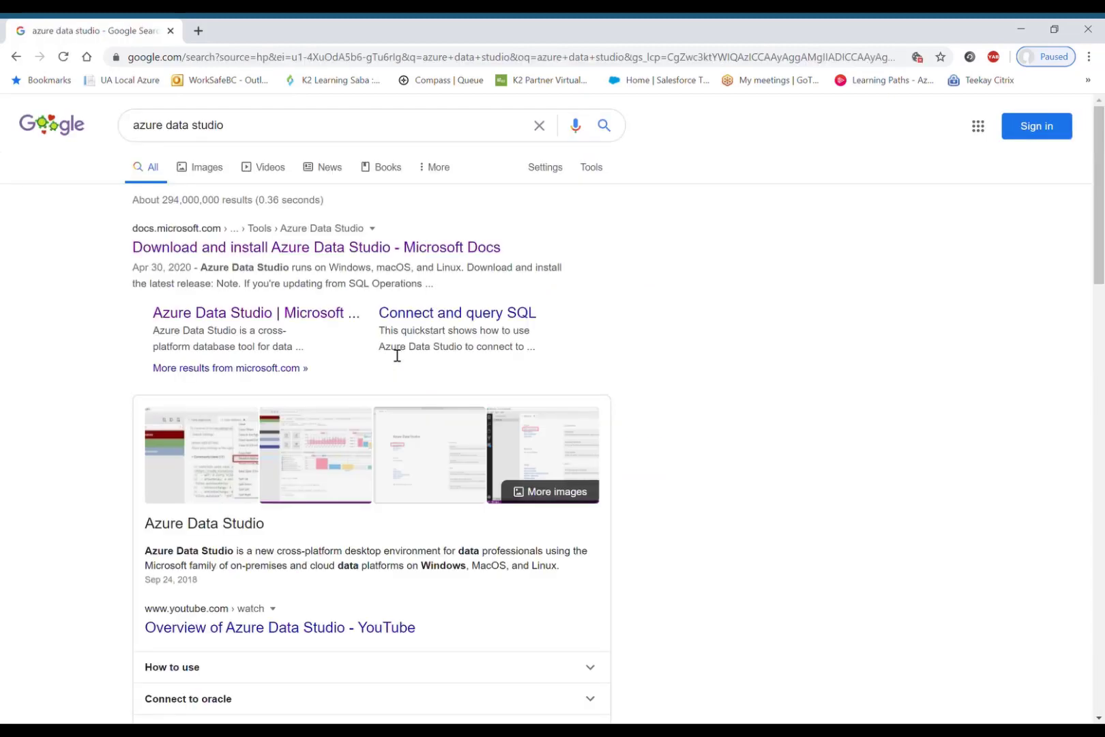
{"action": "left_click", "coordinate": [307, 320]}
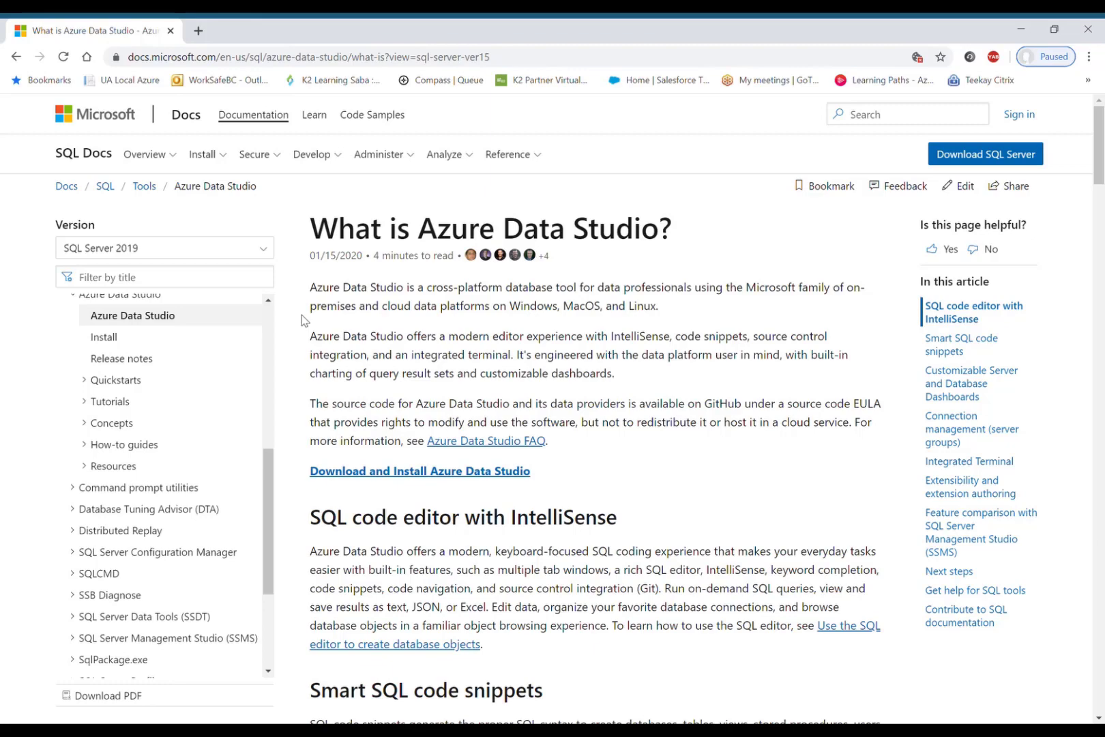
- Read through the Azure Data Studio overview article, including its feature comparison with SQL Server Management Studio
{"action": "scroll", "coordinate": [639, 433], "scroll_direction": "down", "scroll_amount": 1}
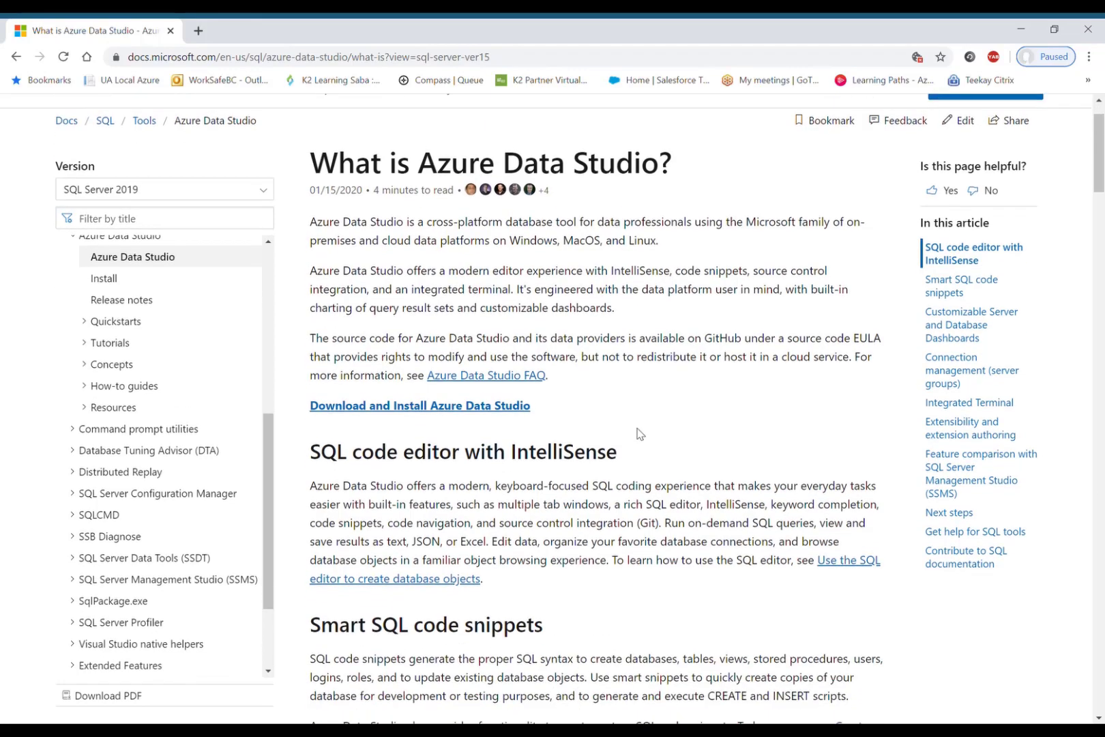
{"action": "scroll", "coordinate": [640, 434], "scroll_direction": "down", "scroll_amount": 7}
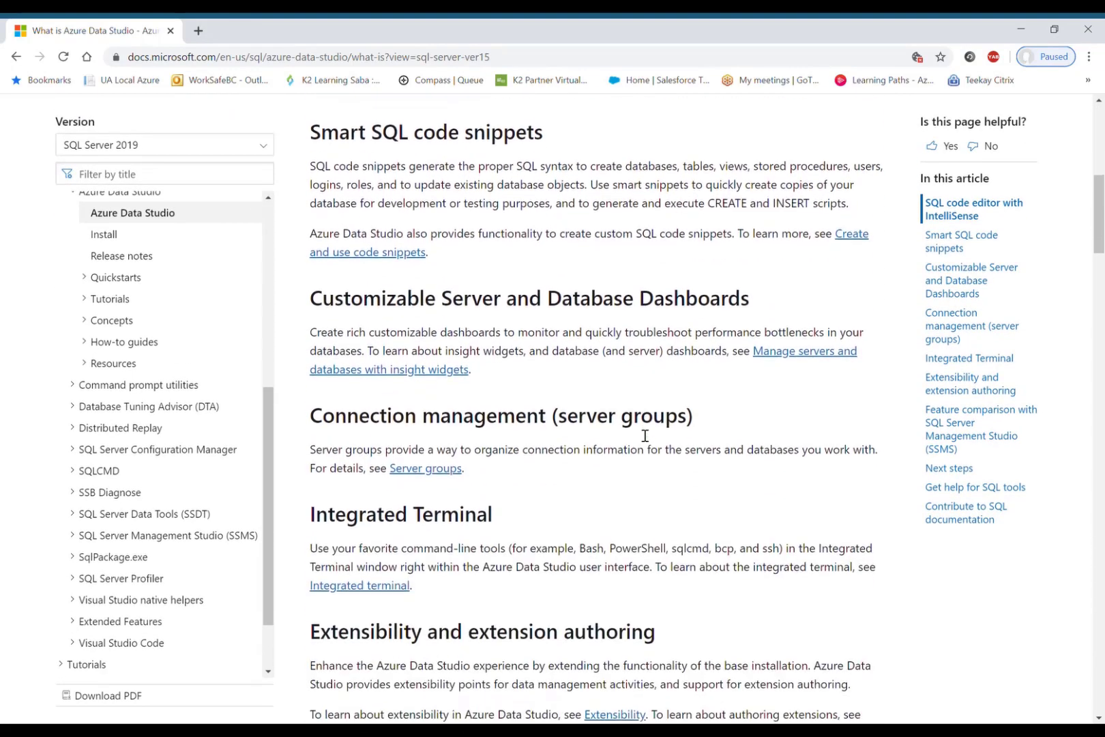
{"action": "scroll", "coordinate": [642, 434], "scroll_direction": "down", "scroll_amount": 6}
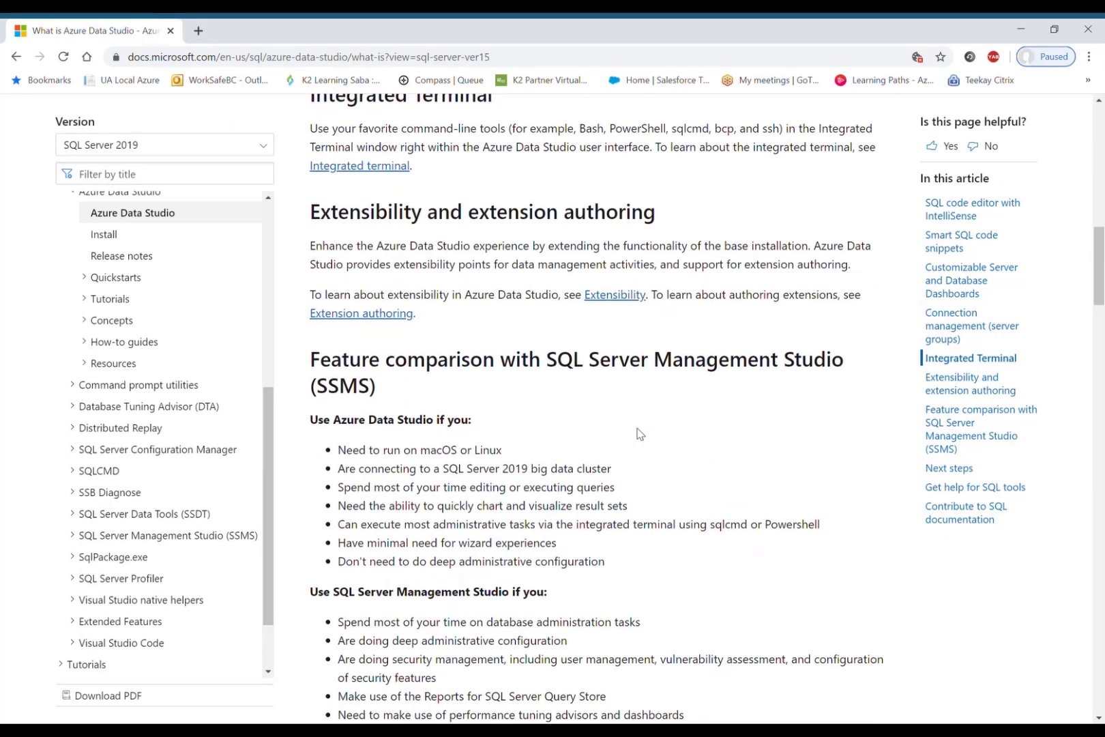
{"action": "scroll", "coordinate": [639, 434], "scroll_direction": "down", "scroll_amount": 1}
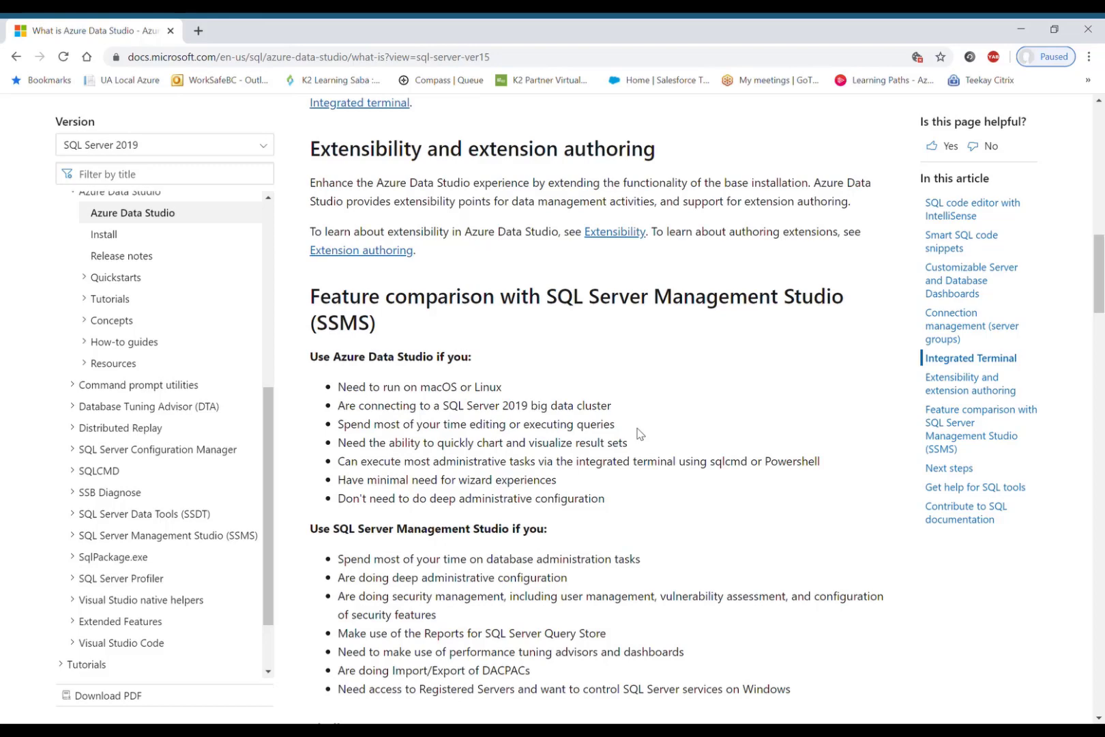
{"action": "scroll", "coordinate": [639, 433], "scroll_direction": "down", "scroll_amount": 1}
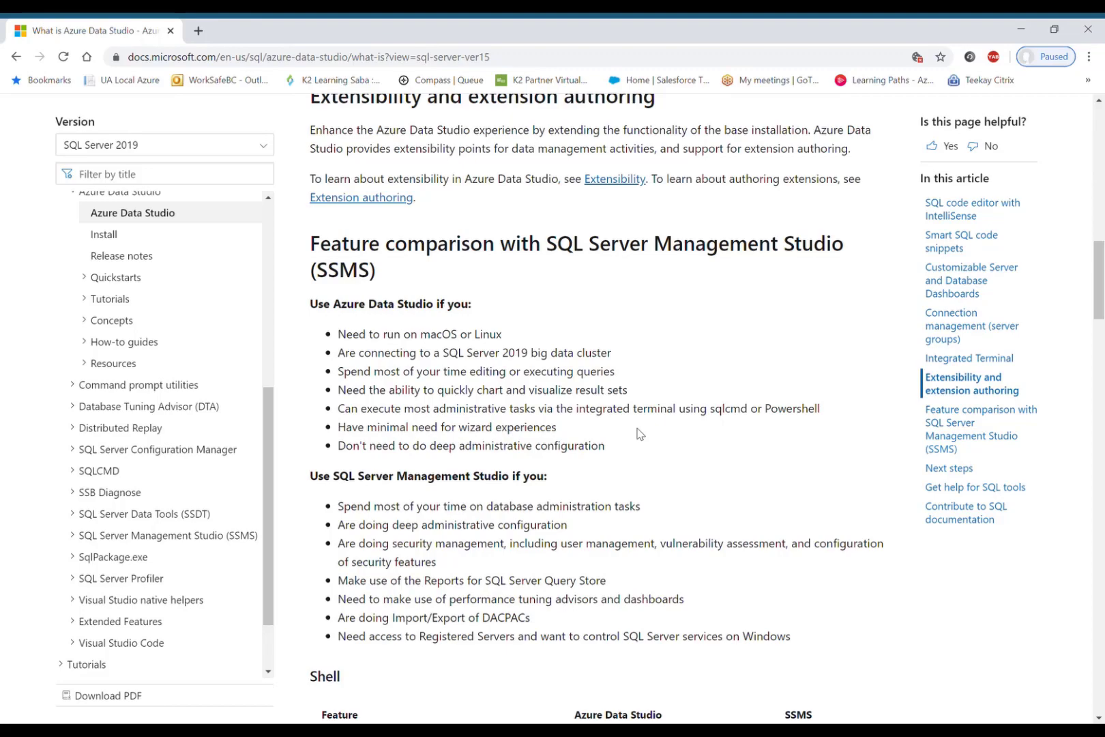
{"action": "scroll", "coordinate": [640, 434], "scroll_direction": "up", "scroll_amount": 10}
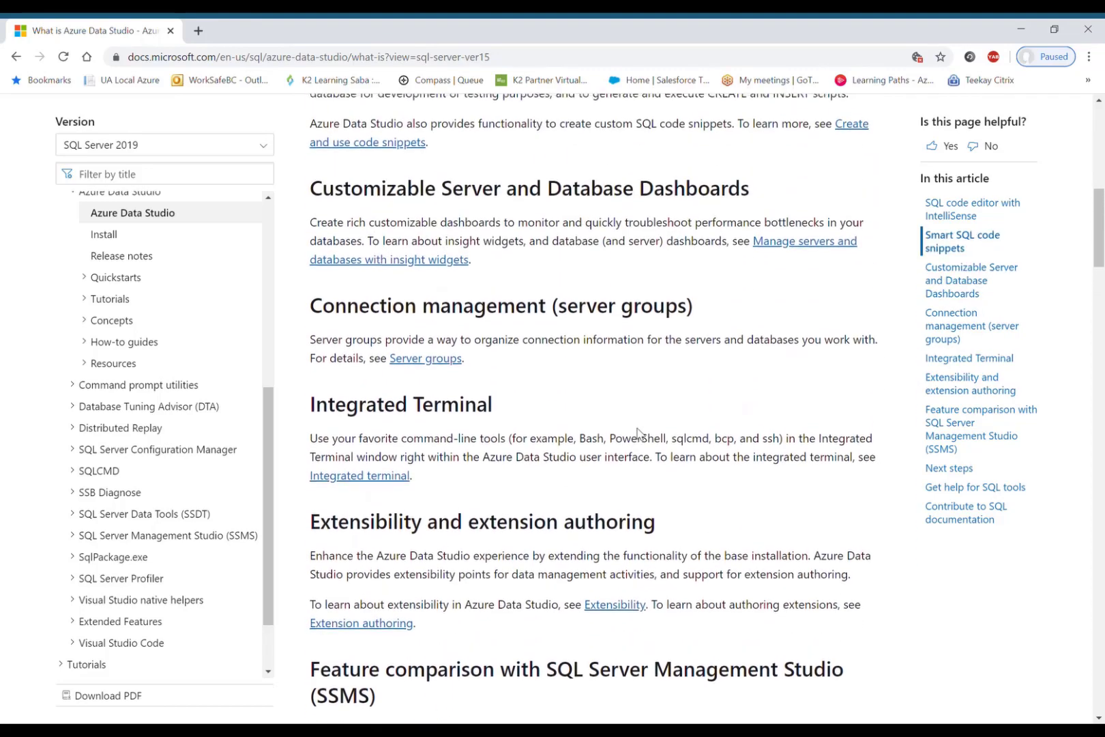
{"action": "scroll", "coordinate": [644, 435], "scroll_direction": "up", "scroll_amount": 5}
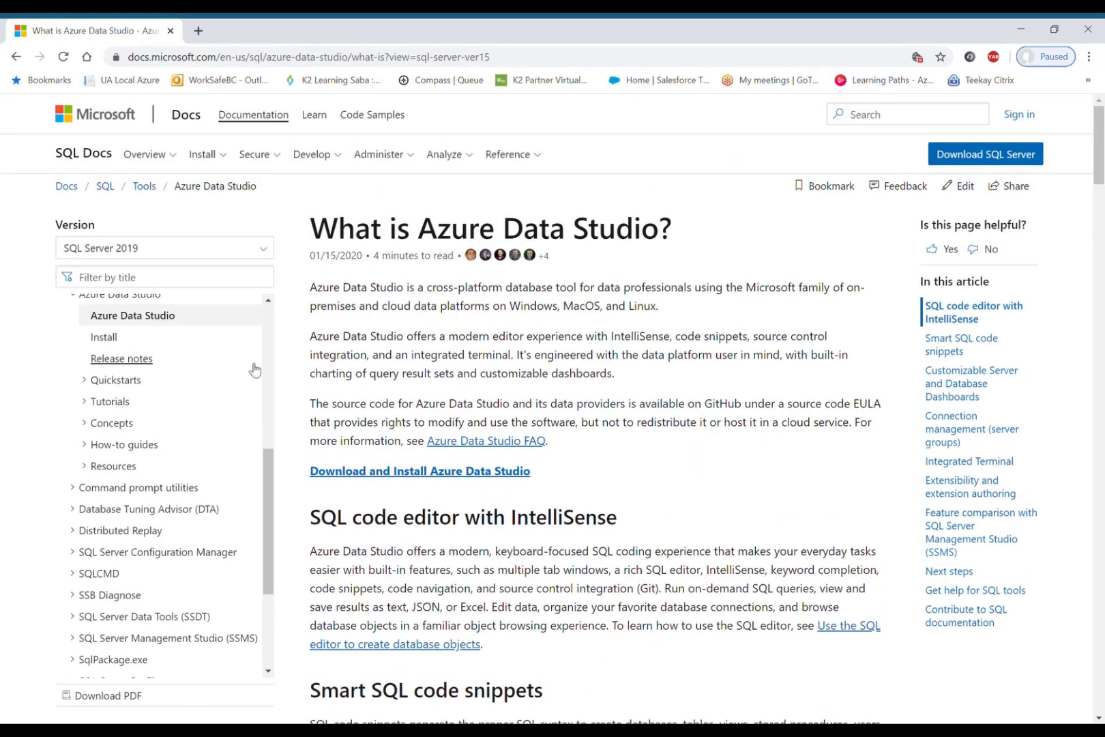
- Go to the Azure Data Studio install page and download the recommended Windows User Installer
{"action": "left_click", "coordinate": [107, 342]}
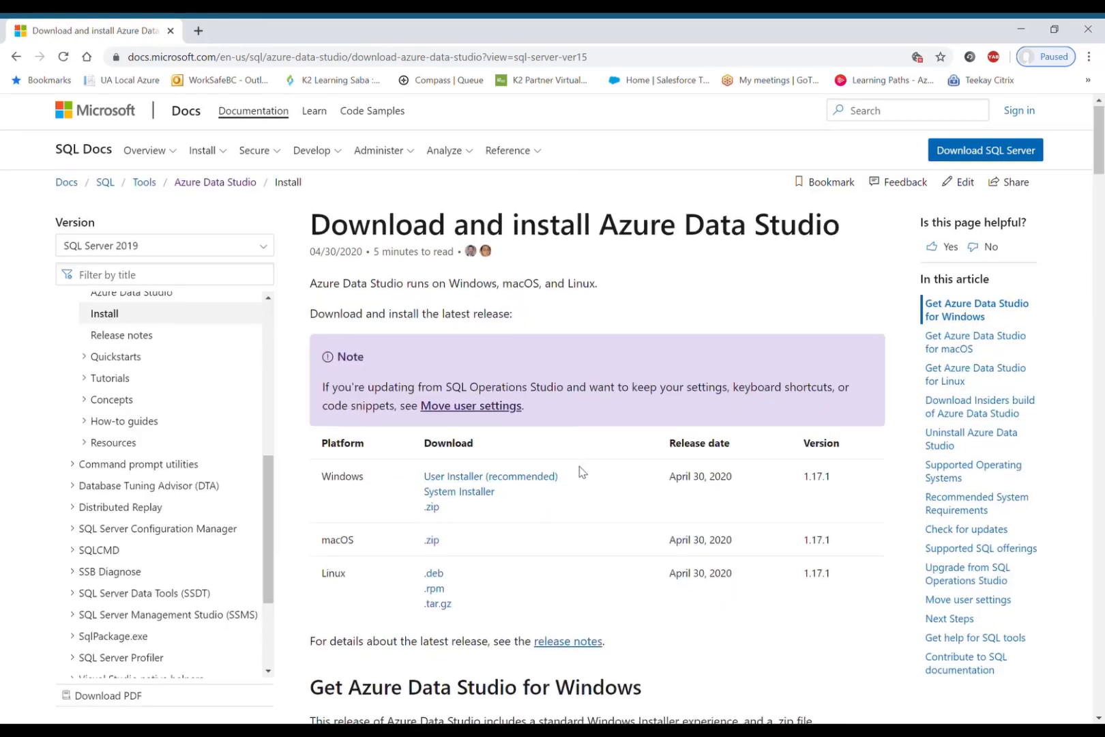
{"action": "scroll", "coordinate": [582, 471], "scroll_direction": "down", "scroll_amount": 1}
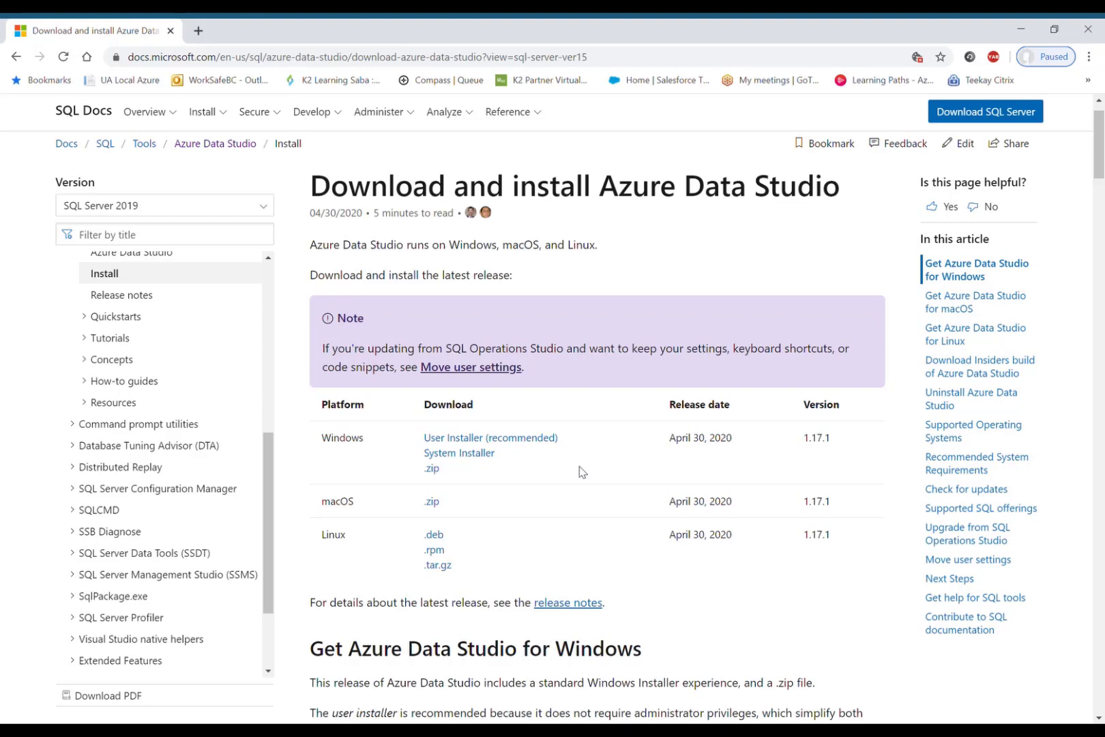
{"action": "scroll", "coordinate": [581, 471], "scroll_direction": "down", "scroll_amount": 1}
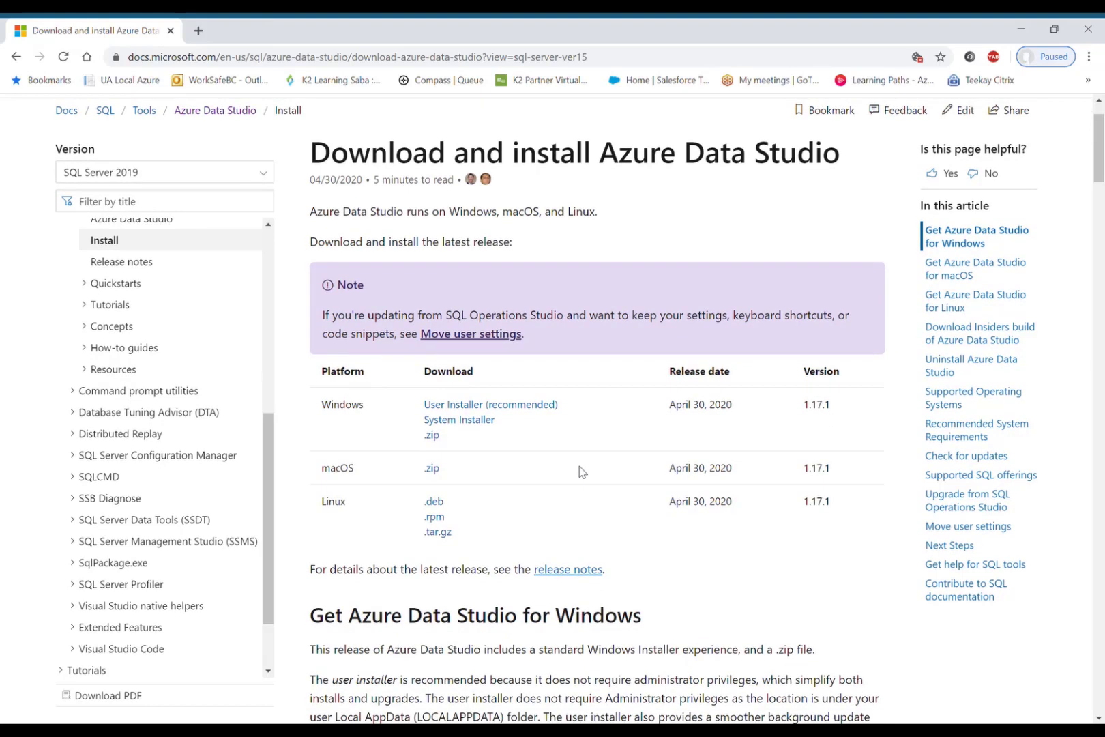
{"action": "left_click", "coordinate": [498, 410]}
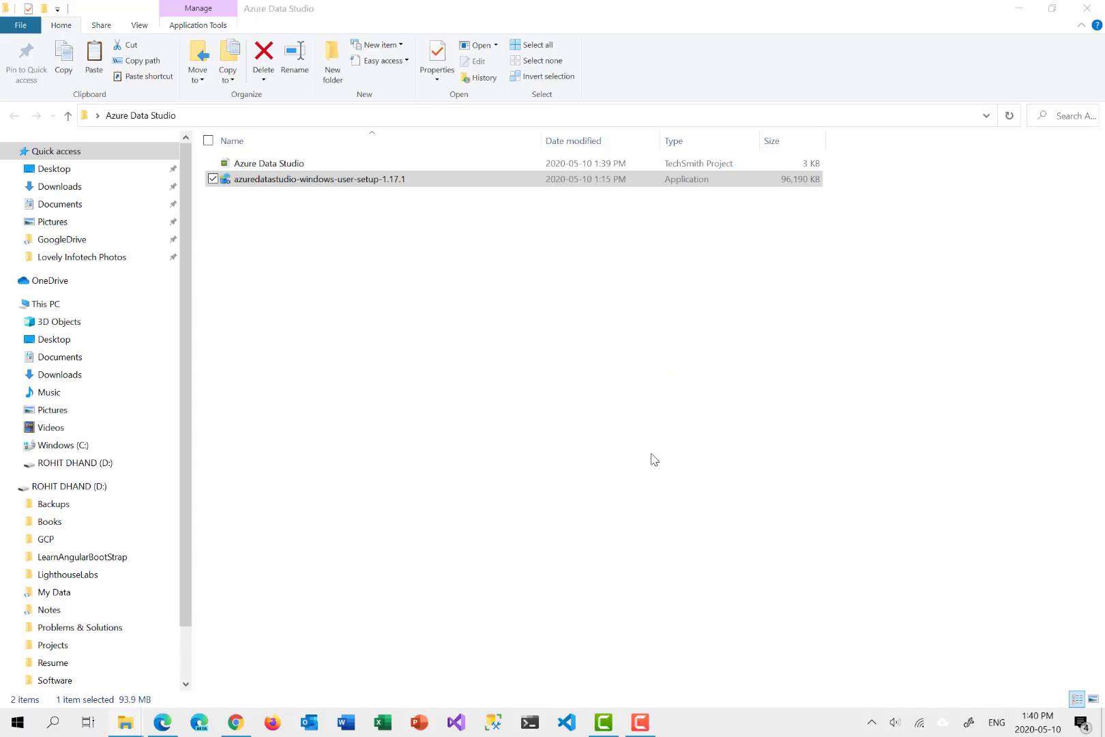
- Run azuredatastudio-windows-user-setup-1.17.1 from File Explorer, accept the license agreement, and proceed with the desktop icon, editor registration and PATH options enabled
{"action": "left_click", "coordinate": [386, 185]}
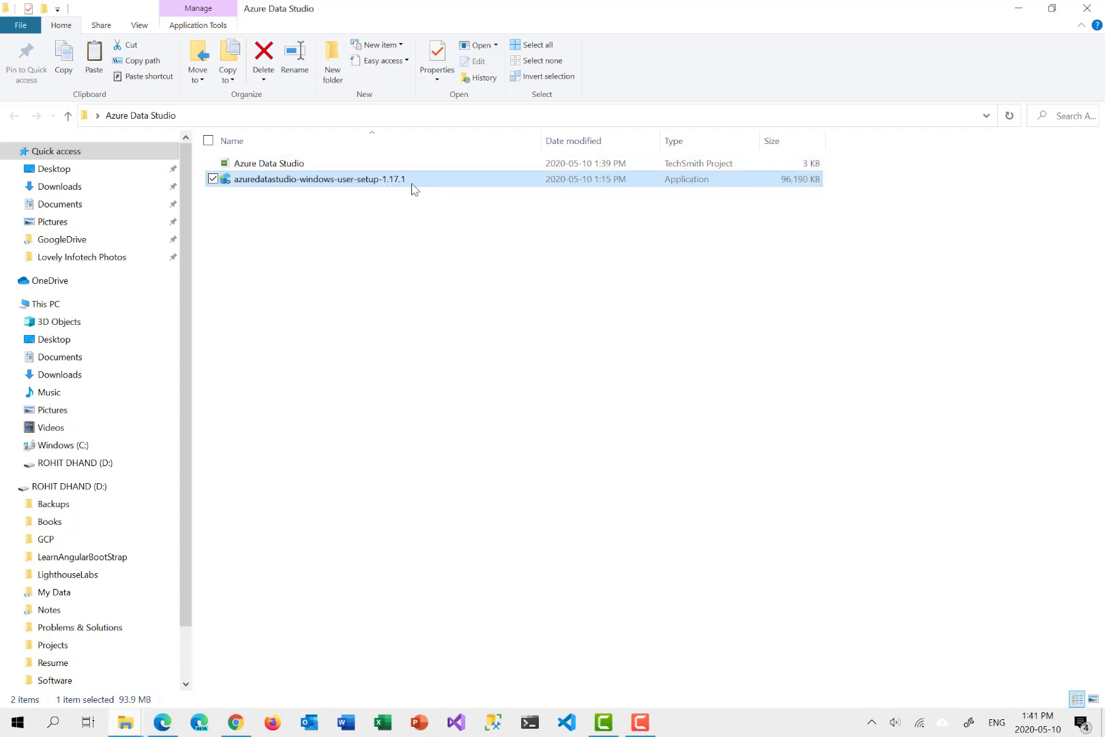
{"action": "double_click", "coordinate": [402, 184]}
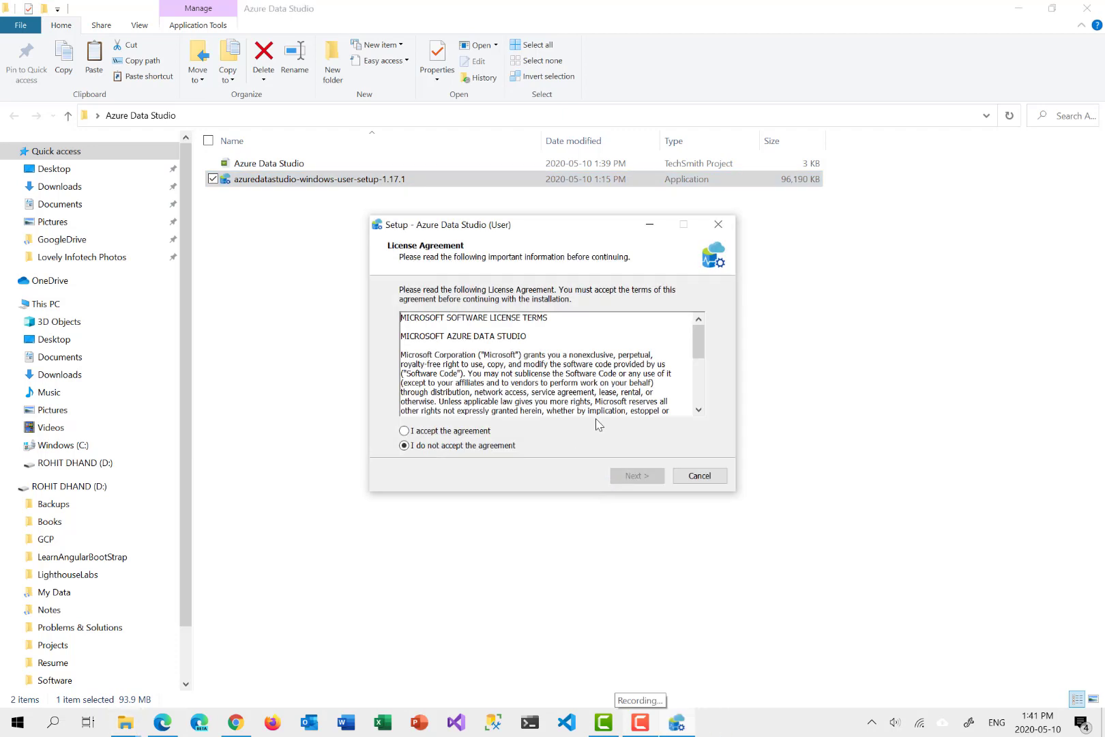
{"action": "left_click", "coordinate": [466, 433]}
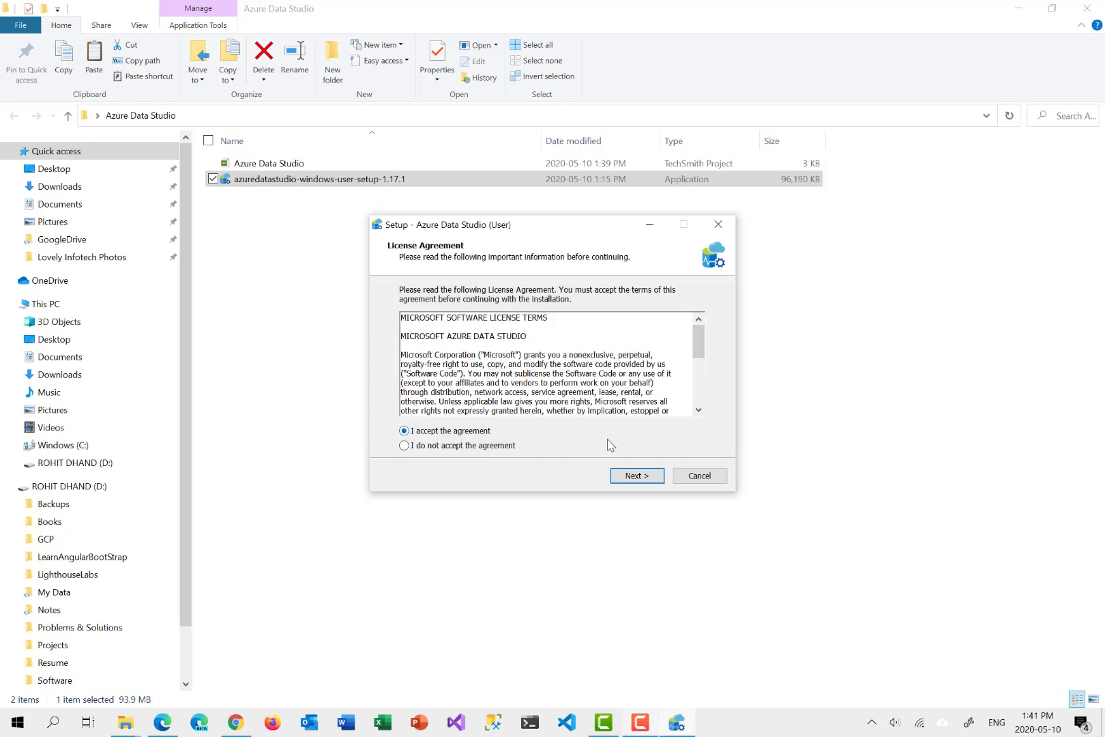
{"action": "left_click", "coordinate": [629, 476]}
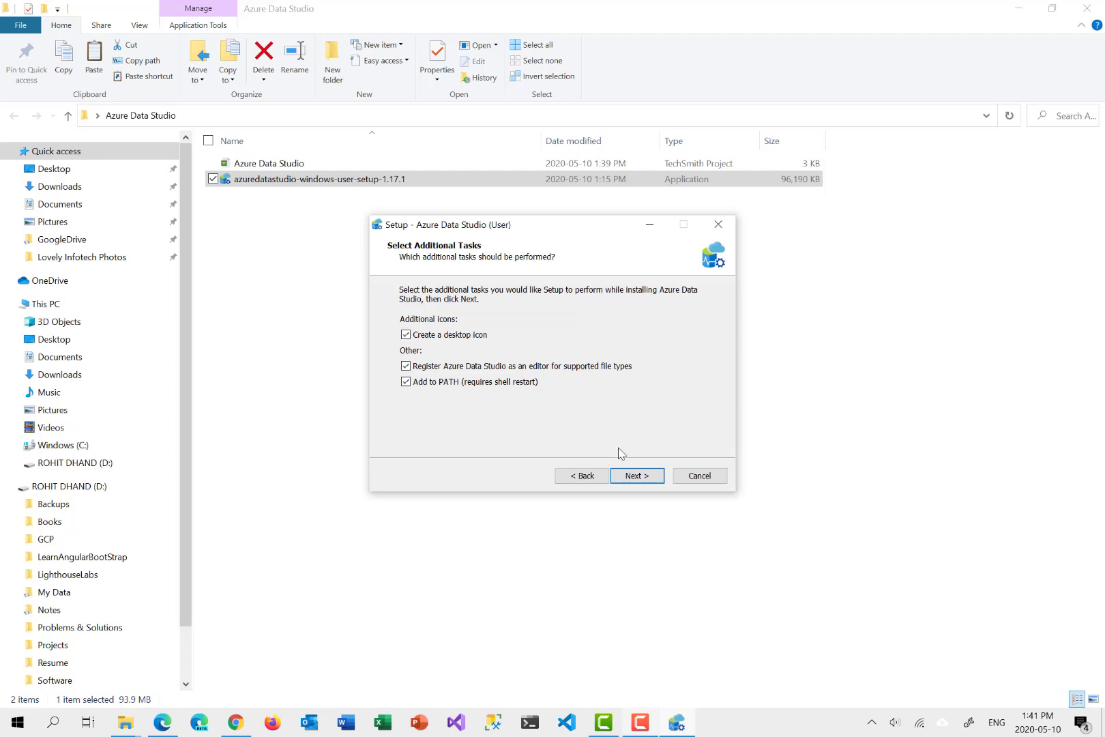
{"action": "left_click", "coordinate": [622, 476]}
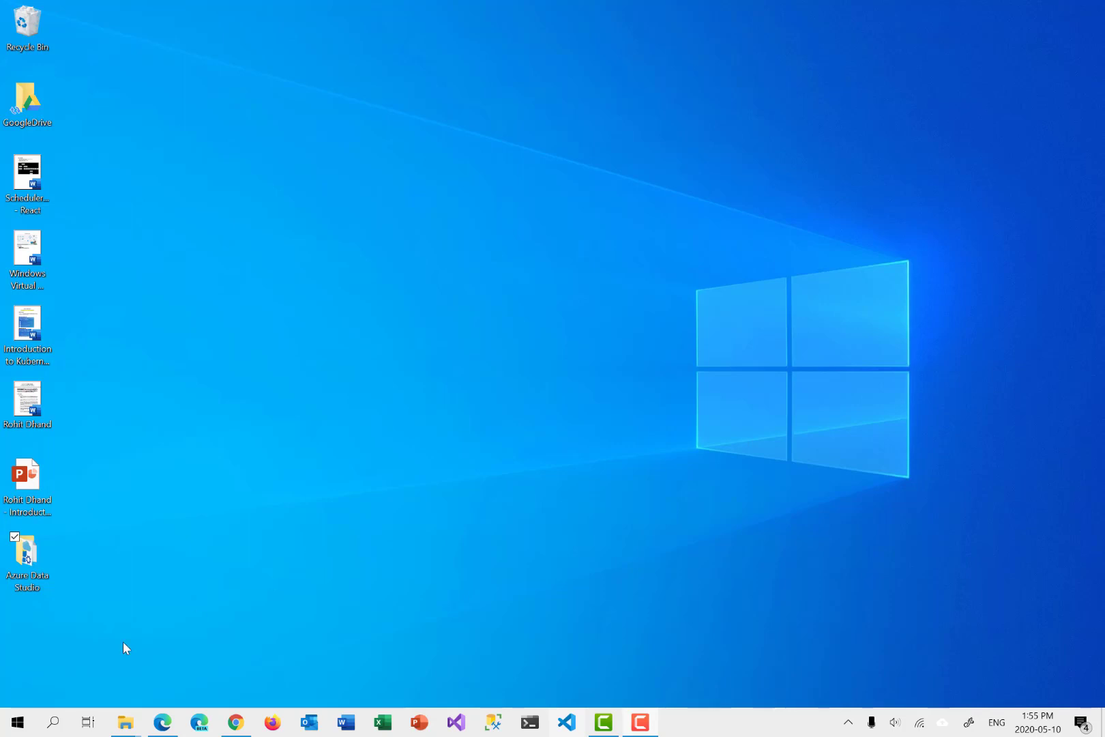
- Find Azure Data Studio through Windows search, launch it, and decline enabling preview features
{"action": "left_click", "coordinate": [10, 726]}
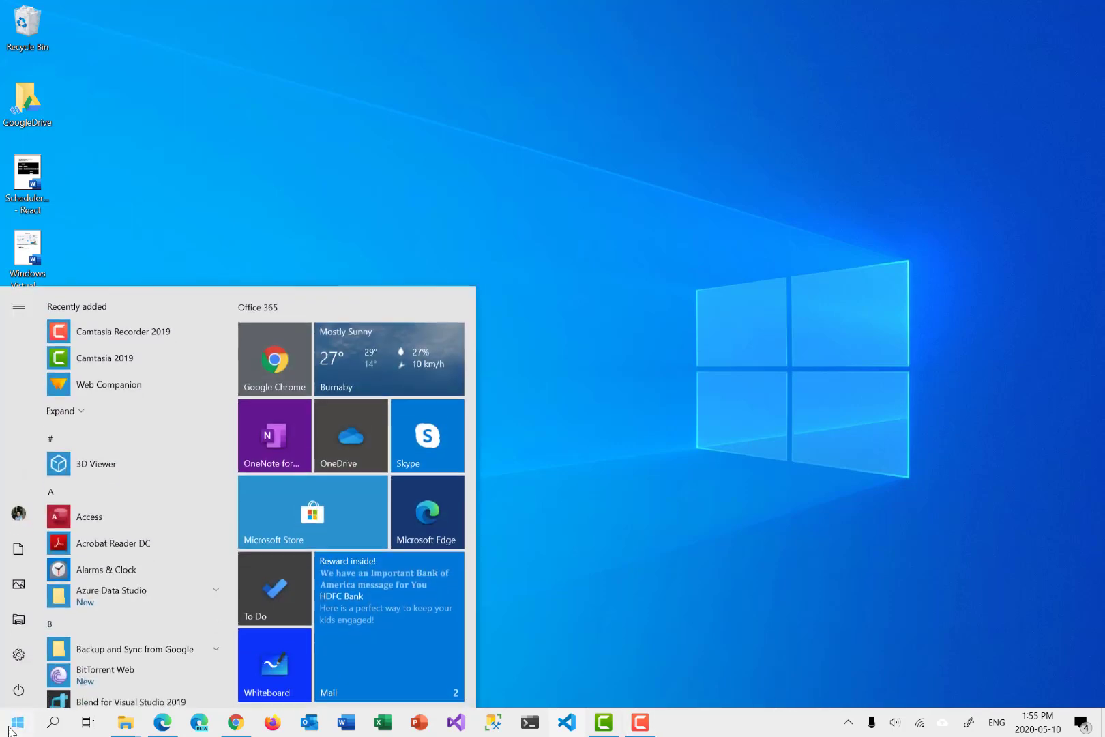
{"action": "type", "text": "wind"}
{"action": "key", "text": "BackSpace"}
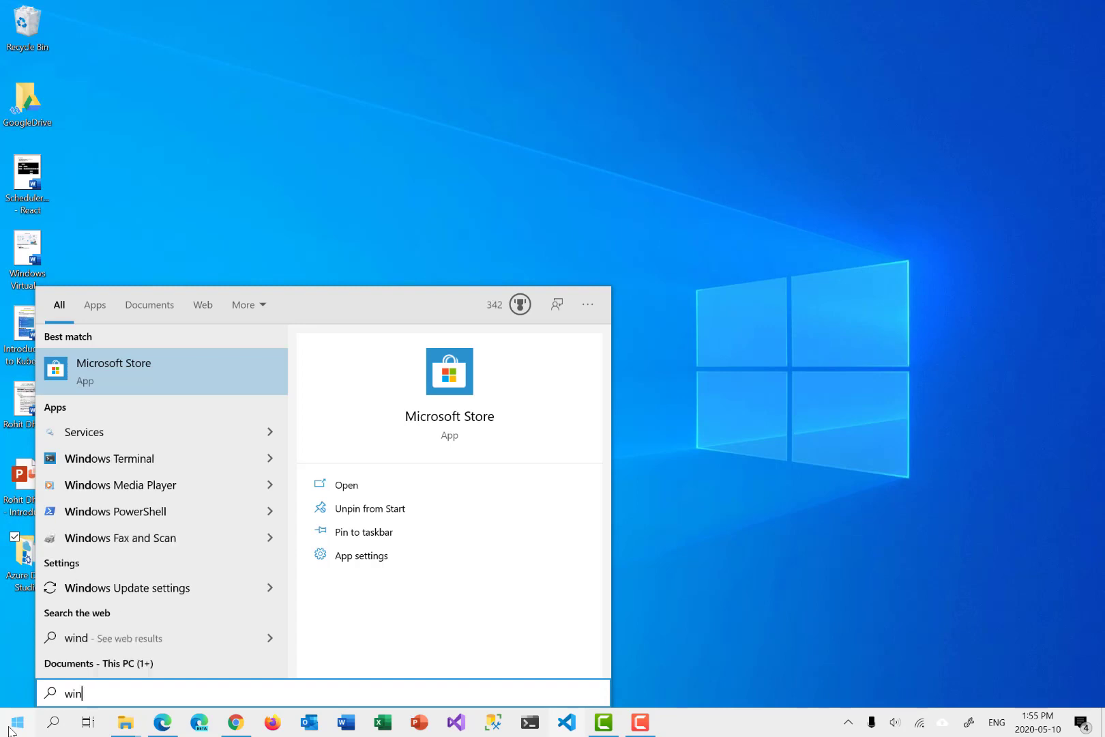
{"action": "key", "text": "BackSpace"}
{"action": "key", "text": "BackSpace"}
{"action": "key", "text": "BackSpace"}
{"action": "type", "text": "azure data s"}
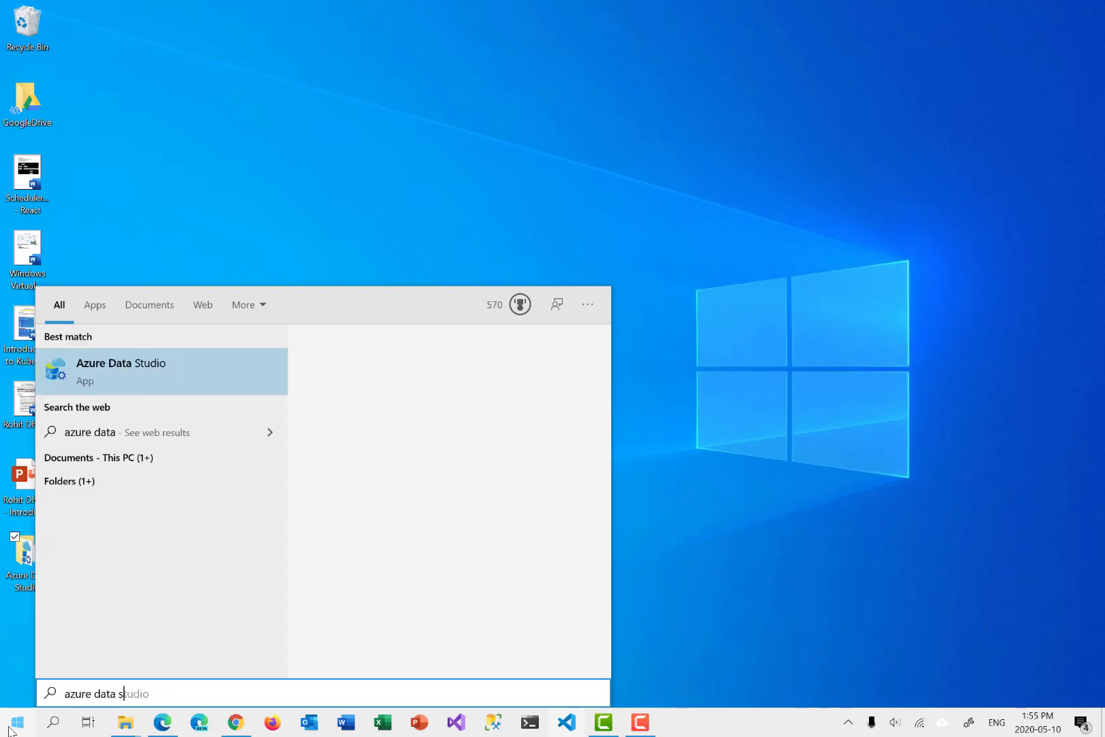
{"action": "type", "text": "tudio"}
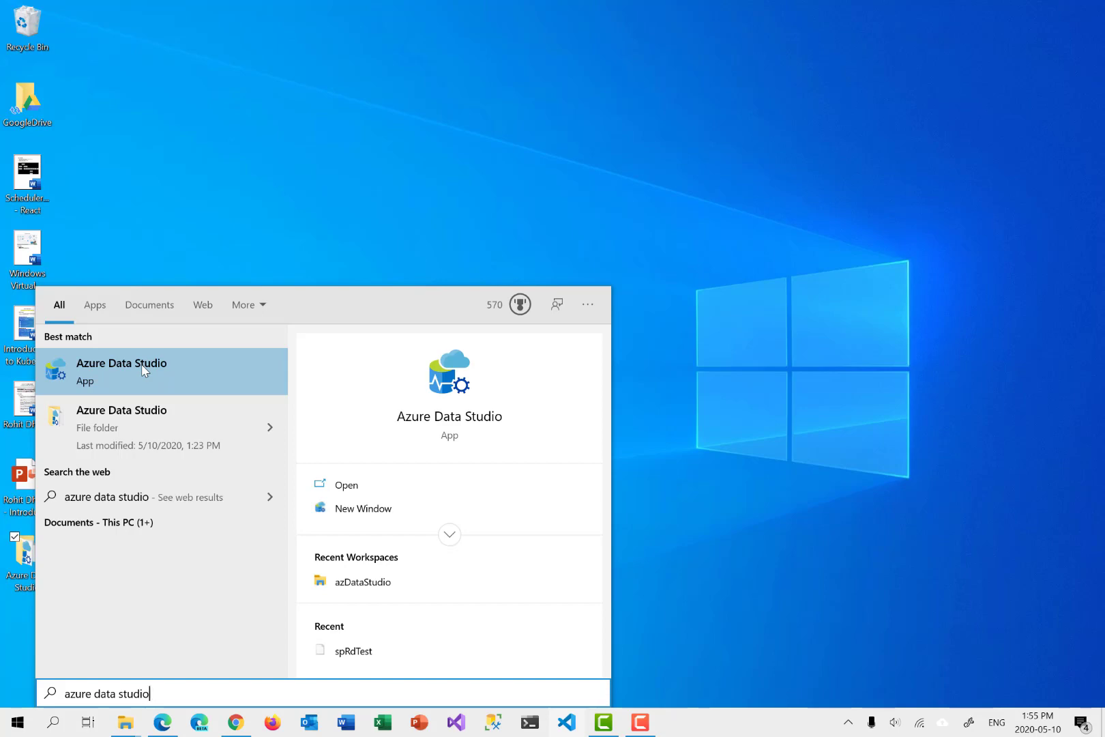
{"action": "left_click", "coordinate": [164, 372]}
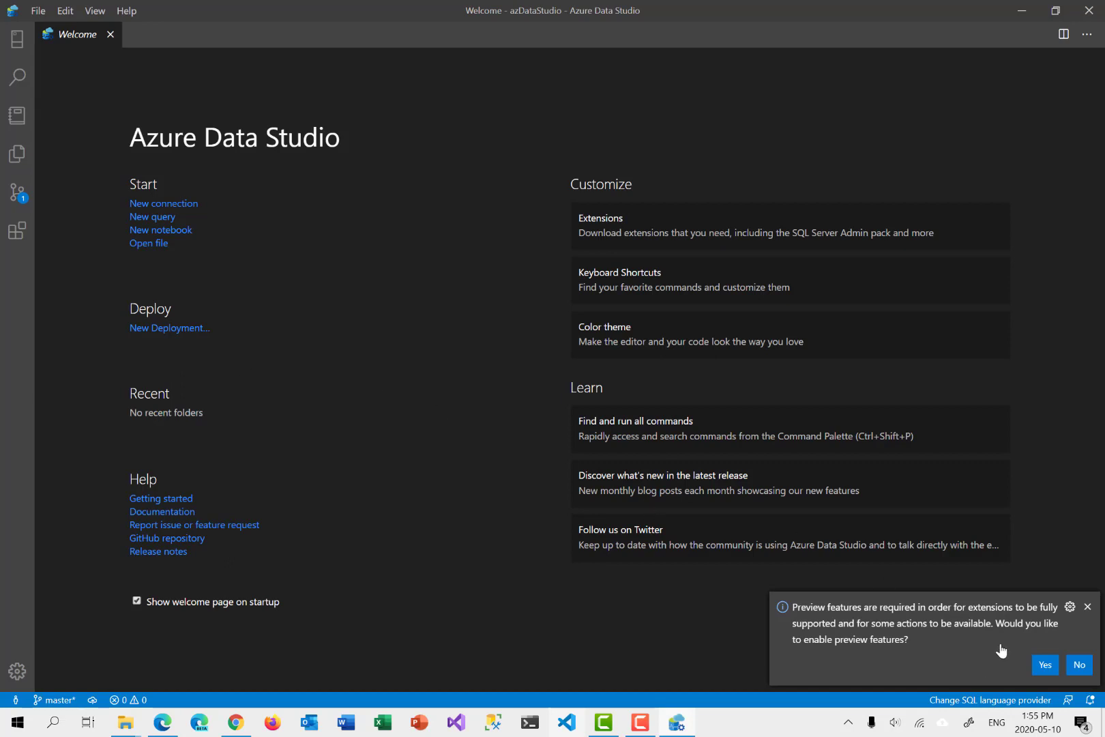
{"action": "left_click", "coordinate": [1079, 665]}
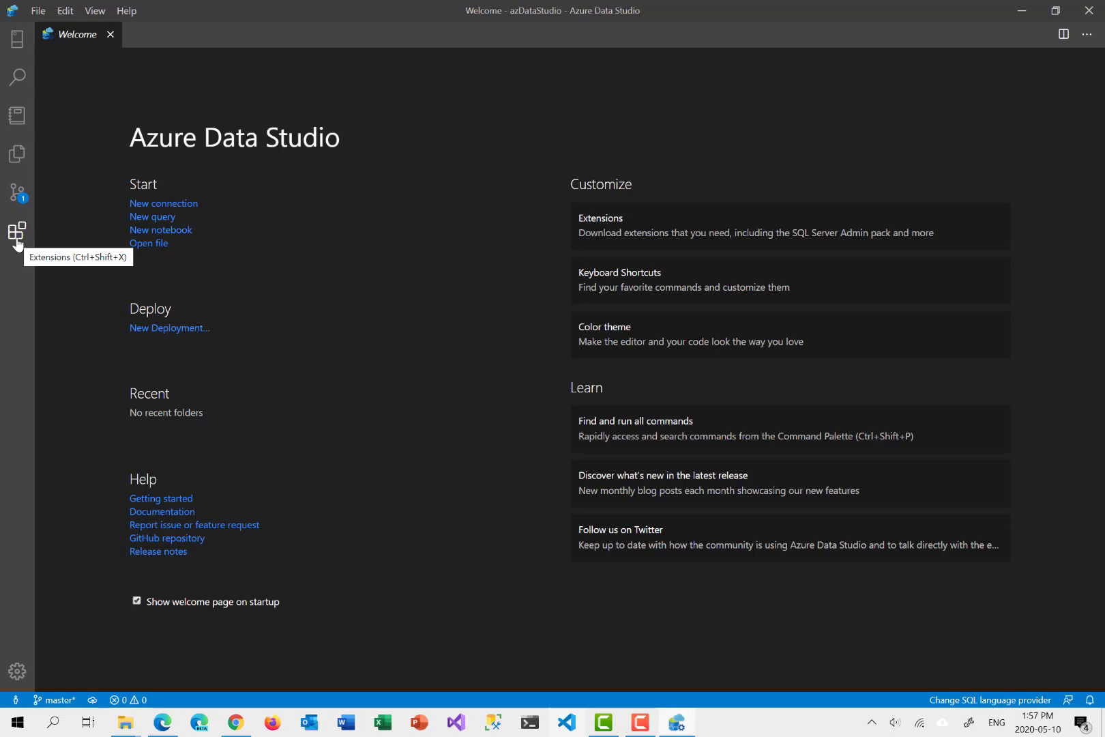
- Start a new connection to the server localhost and choose Lovely as its database
{"action": "left_click", "coordinate": [171, 205]}
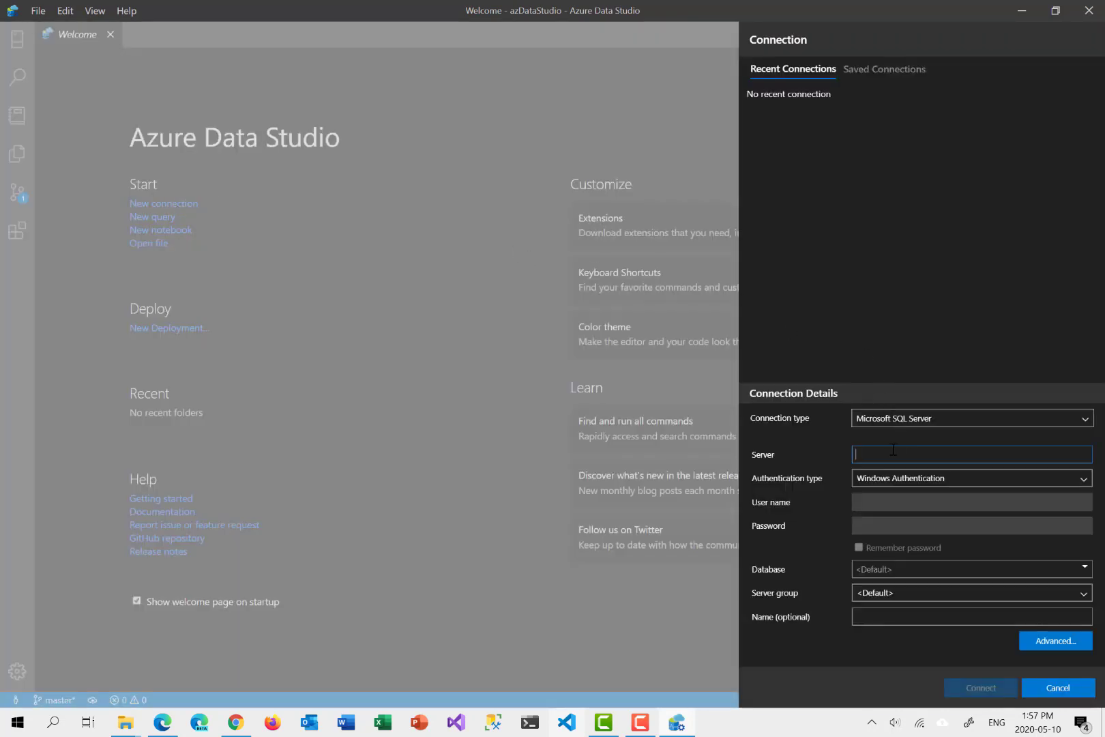
{"action": "type", "text": "lo"}
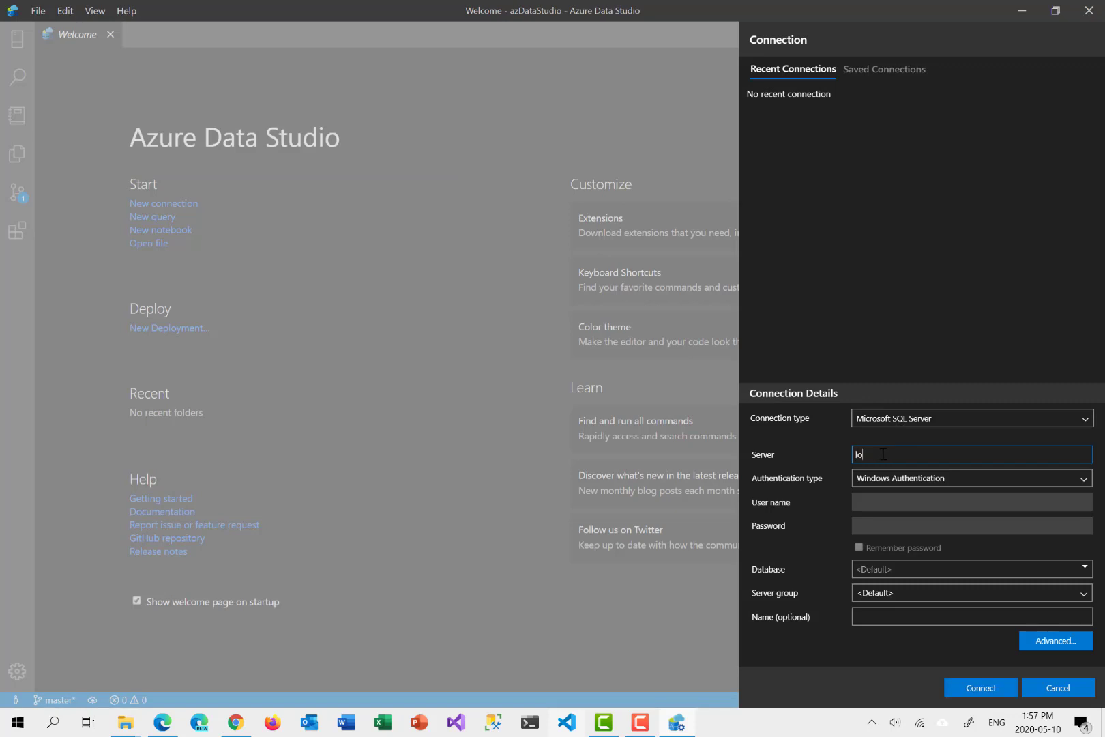
{"action": "type", "text": "calhost"}
{"action": "left_click", "coordinate": [1087, 570]}
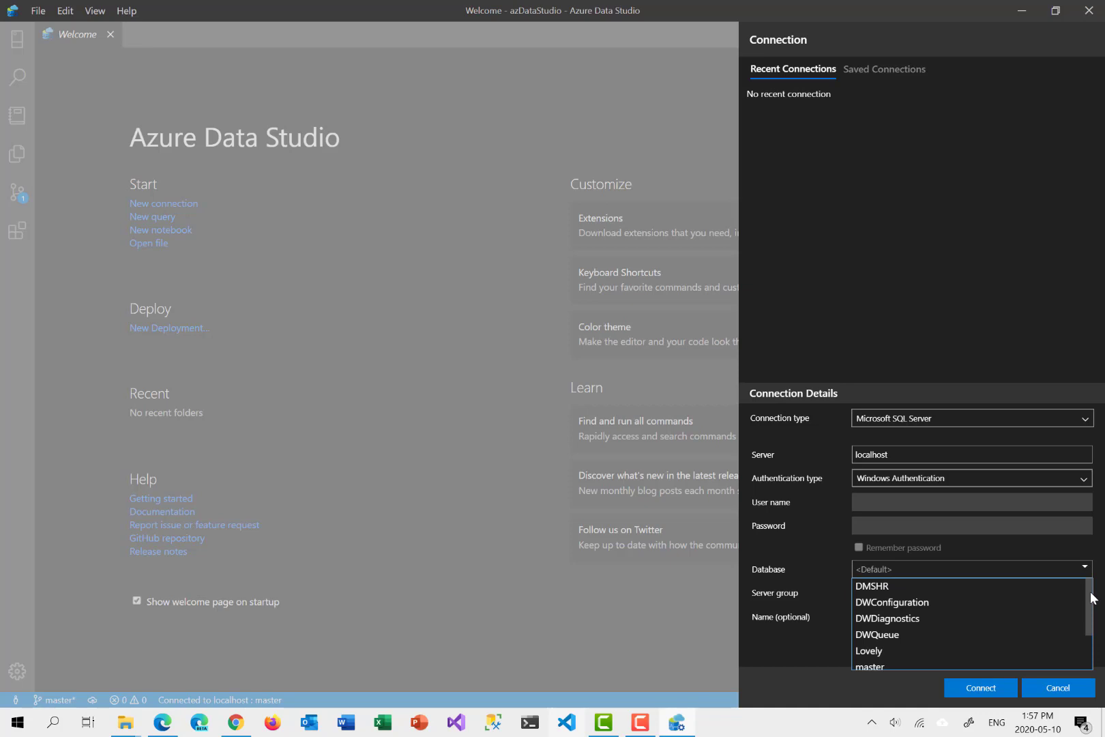
{"action": "scroll", "coordinate": [1090, 595], "scroll_direction": "down", "scroll_amount": 1}
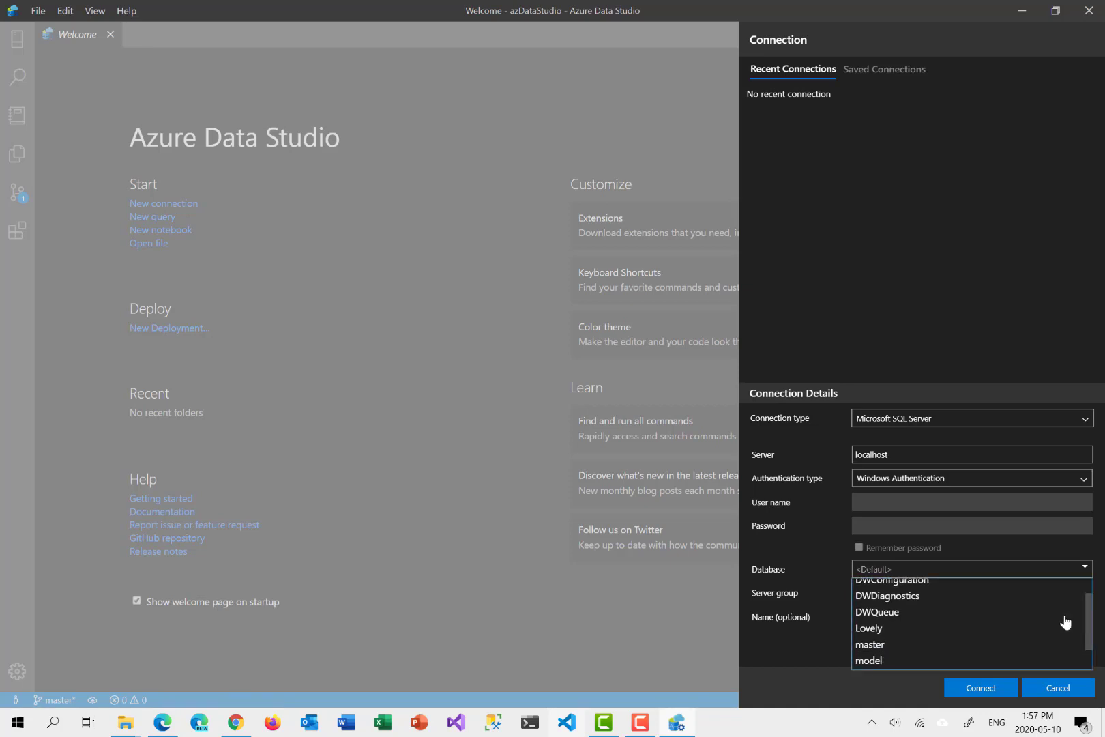
{"action": "left_click", "coordinate": [1014, 635]}
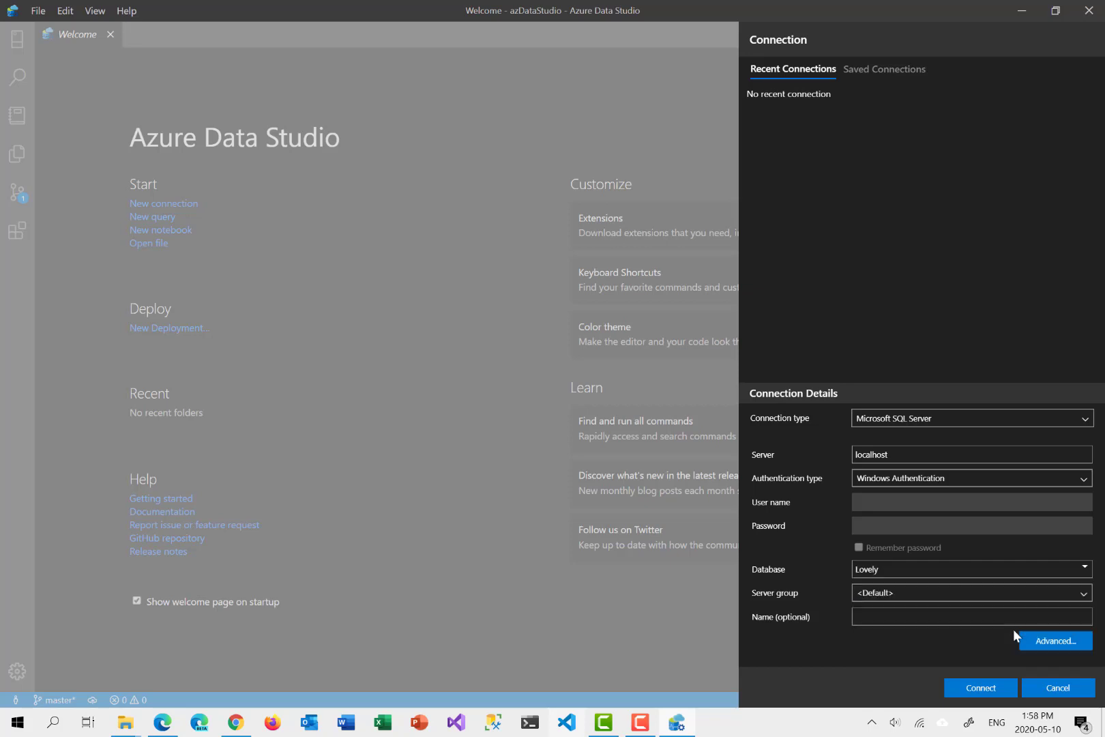
- Name the connection "SQL Server Localhost" and connect to the server
{"action": "left_click", "coordinate": [921, 620]}
{"action": "type", "text": "SQL Server"}
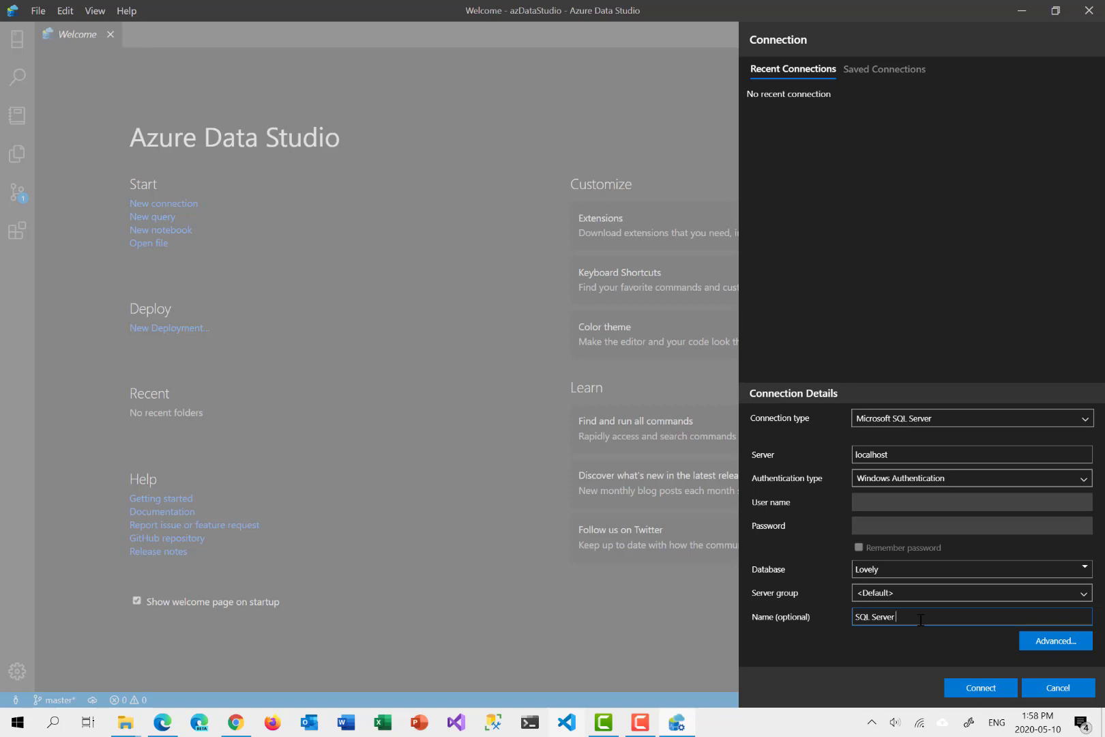
{"action": "type", "text": " Localhost"}
{"action": "left_click", "coordinate": [991, 690]}
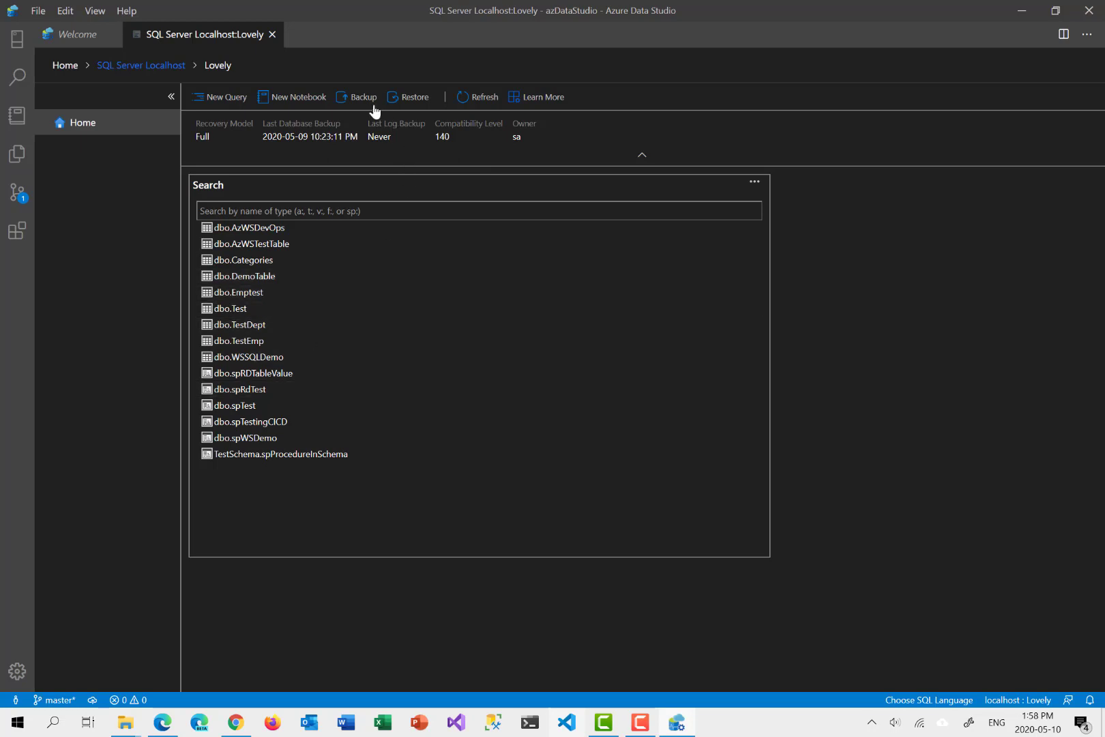
- Open a new query from the Lovely database dashboard and close its empty editor
{"action": "left_click", "coordinate": [239, 100]}
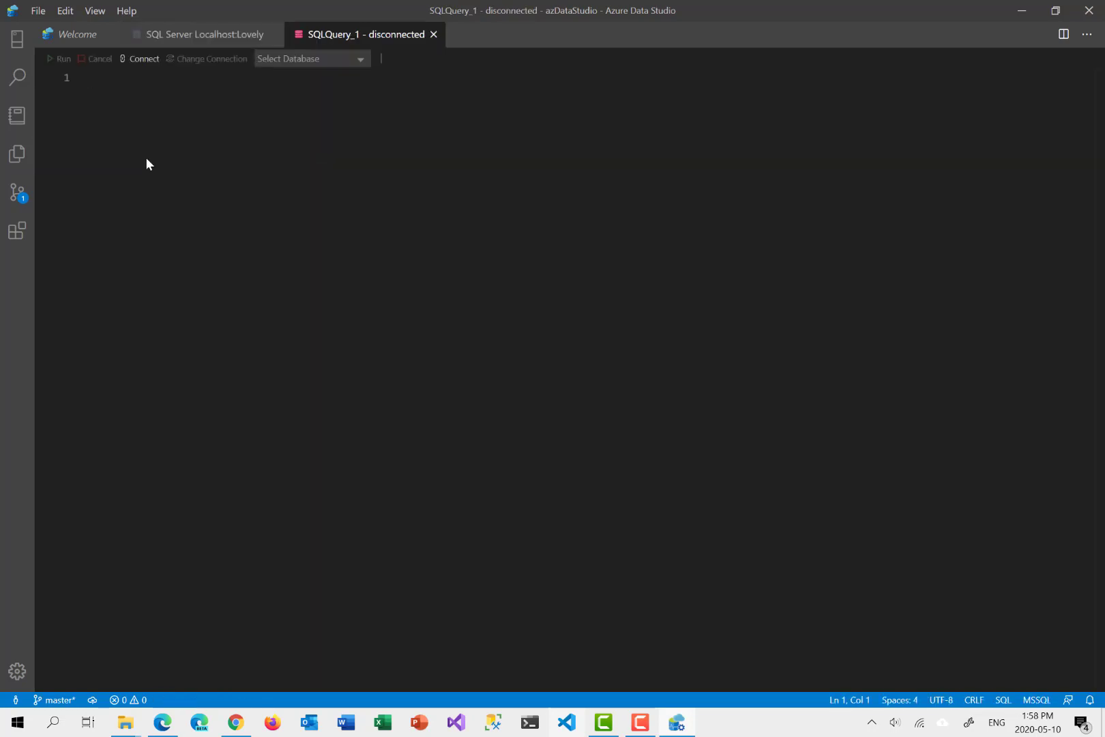
{"action": "left_click", "coordinate": [439, 35]}
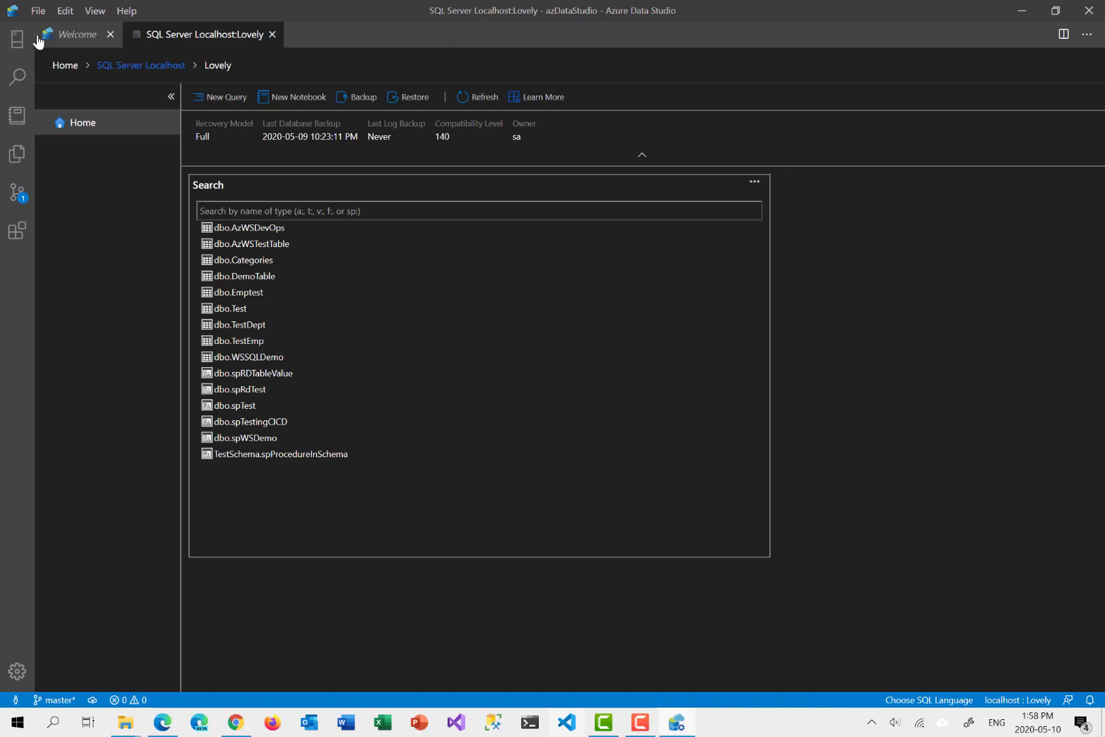
- Open the Notebooks view, create a new notebook, and check its available kernels, keeping SQL
{"action": "left_click", "coordinate": [15, 119]}
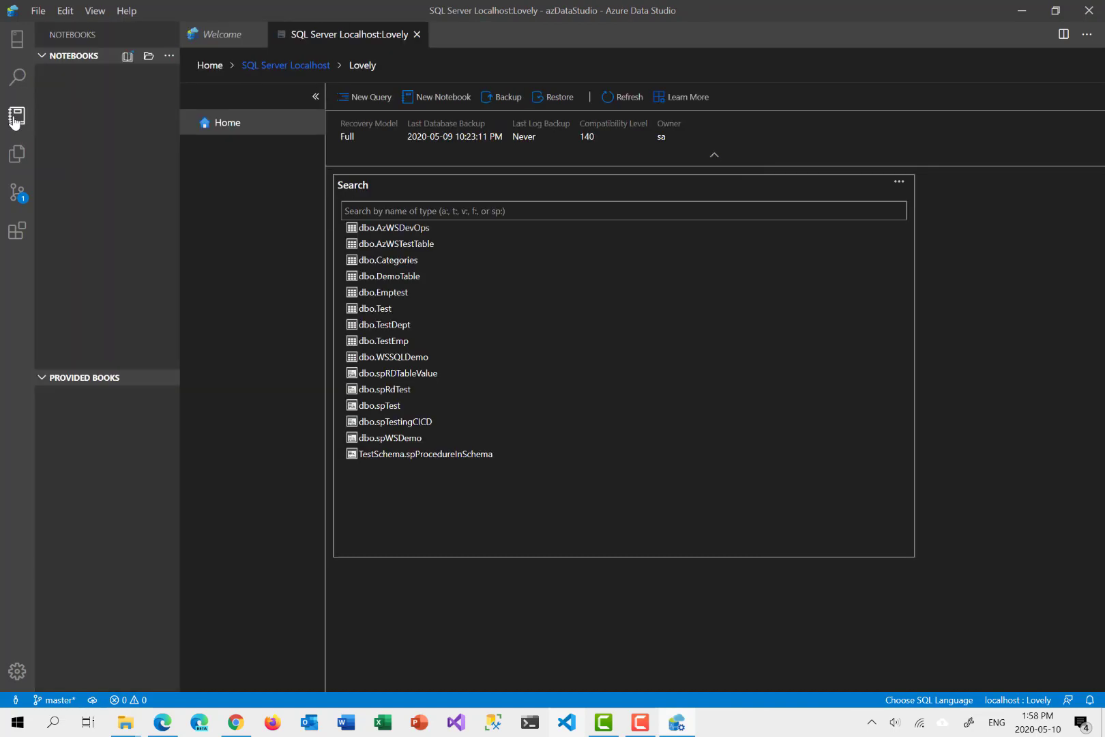
{"action": "left_click", "coordinate": [35, 11]}
{"action": "left_click", "coordinate": [69, 72]}
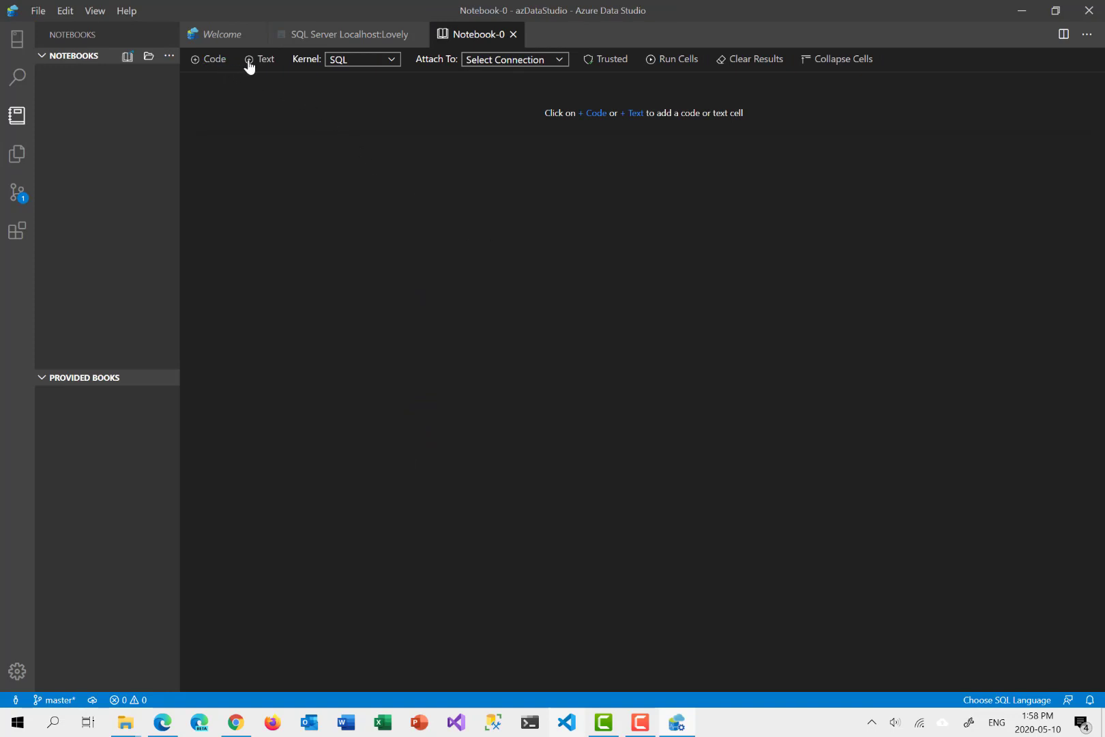
{"action": "left_click", "coordinate": [394, 60]}
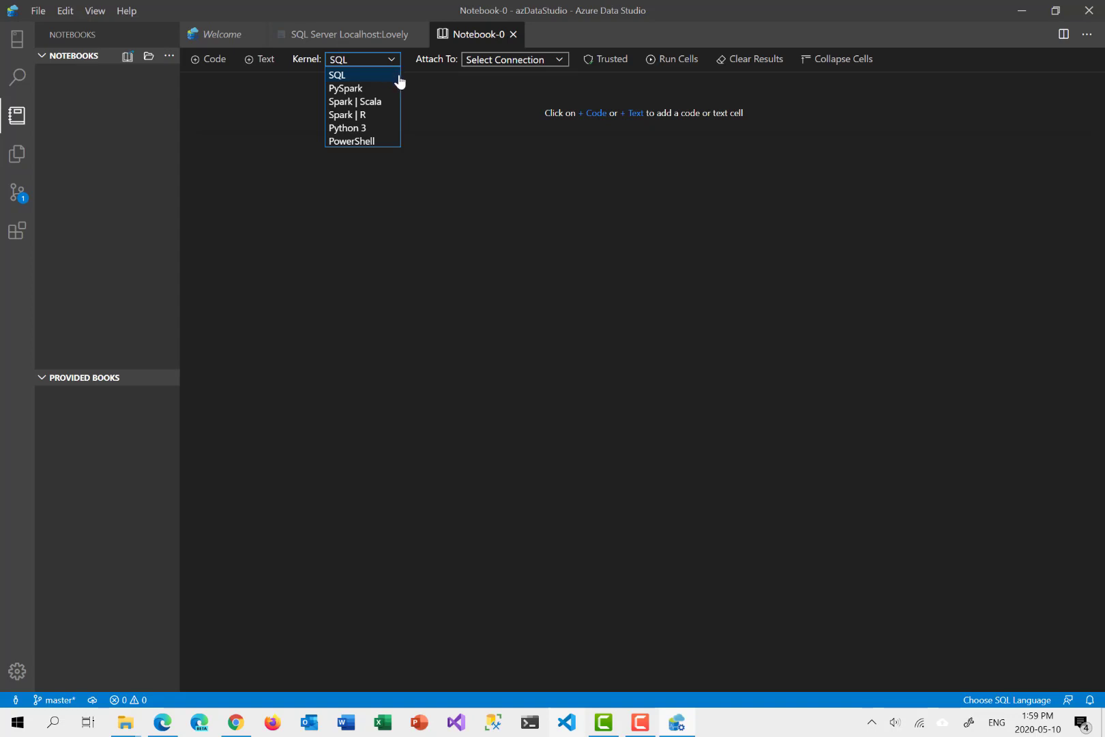
{"action": "left_click", "coordinate": [441, 117]}
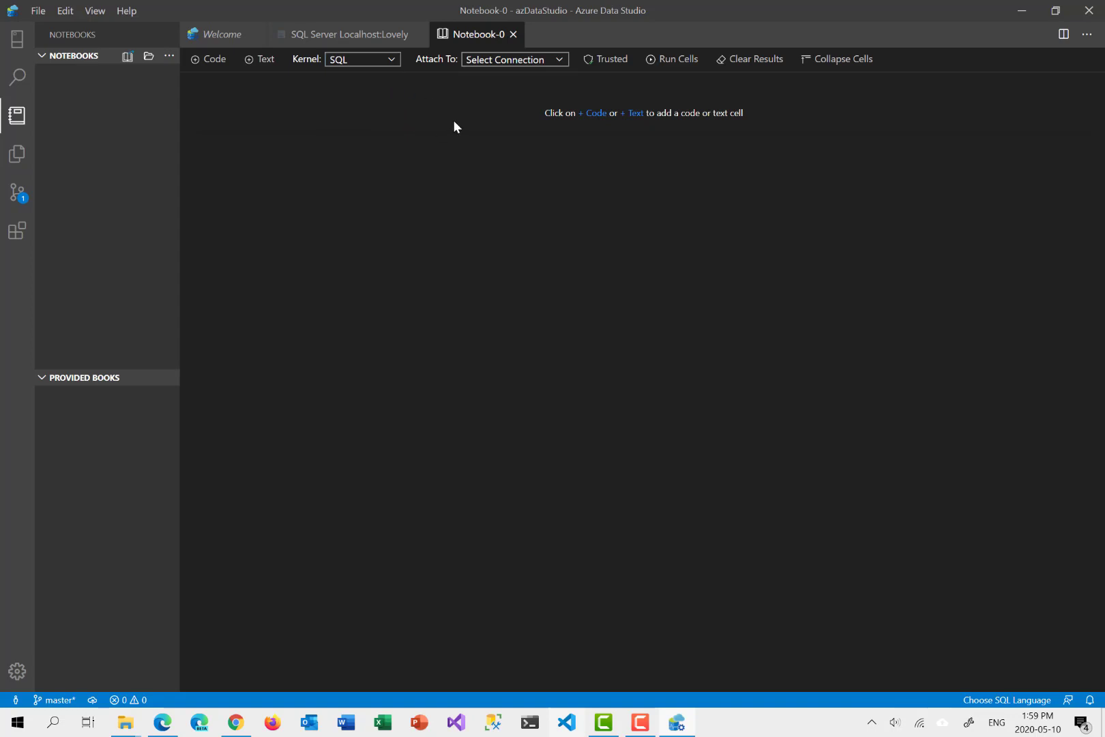
- Add a code cell to the notebook containing the query select * from dbo.TestDept
{"action": "left_click", "coordinate": [212, 62]}
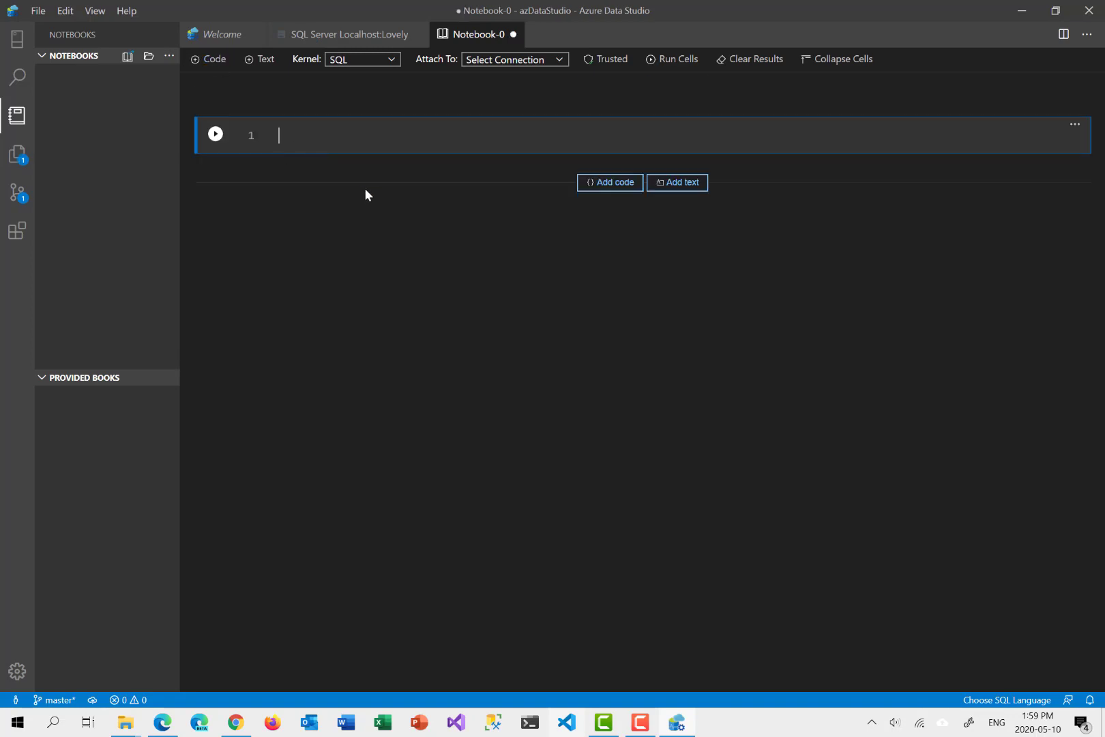
{"action": "type", "text": "select "}
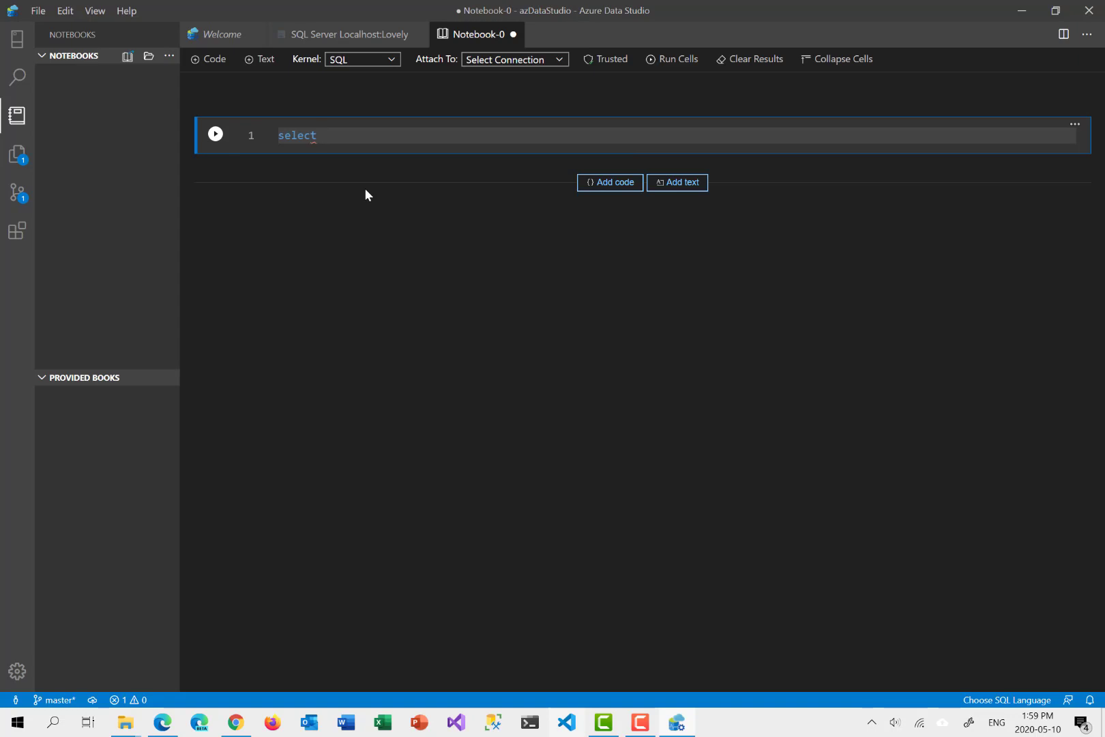
{"action": "type", "text": "* from dbo.TestDept"}
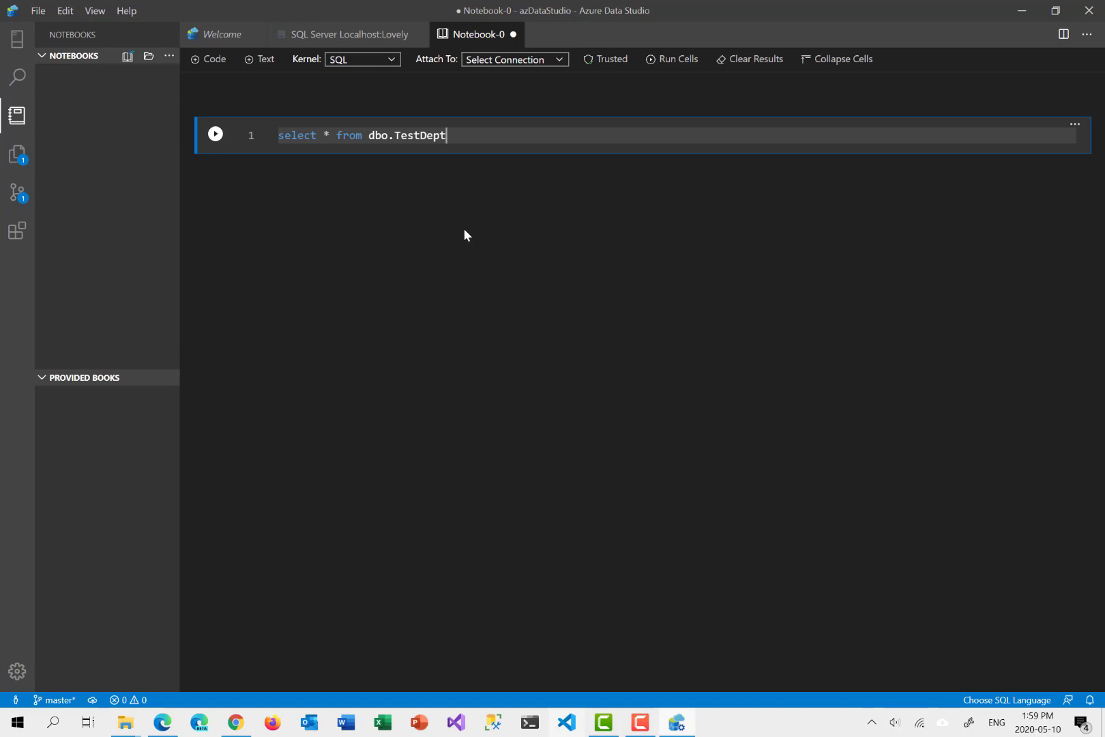
- Run the dbo.TestDept query cell using the recent connection SQL Server Localhost
{"action": "left_click", "coordinate": [215, 134]}
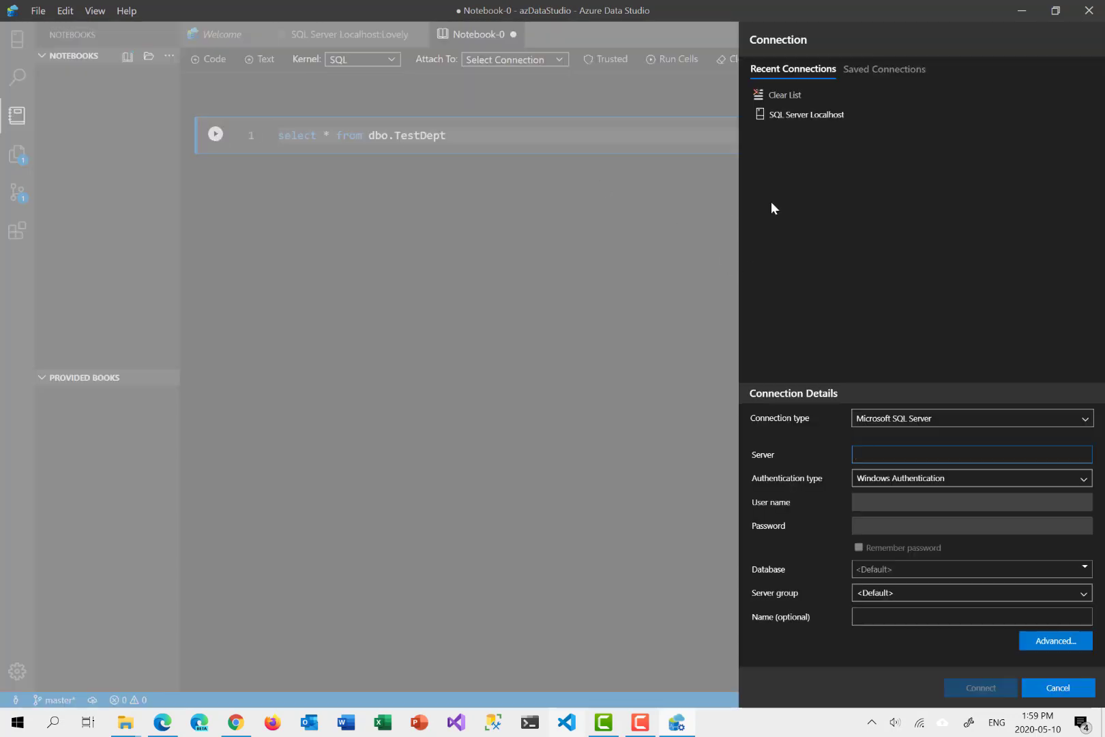
{"action": "left_click", "coordinate": [805, 124]}
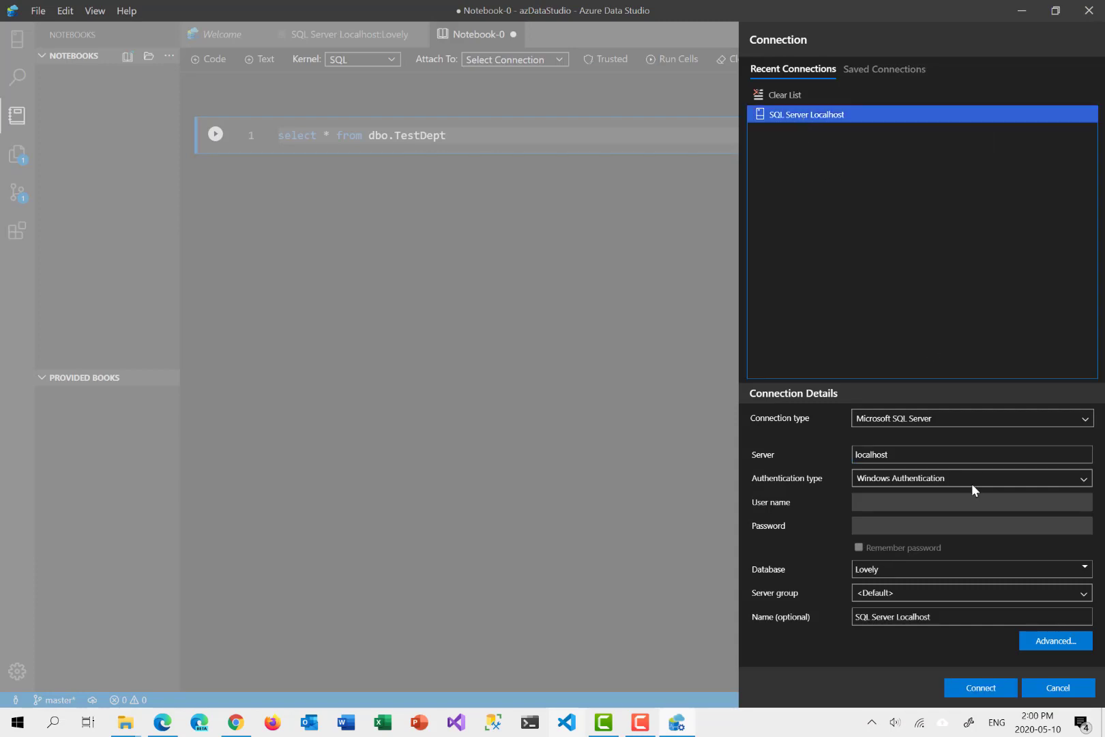
{"action": "left_click", "coordinate": [980, 689]}
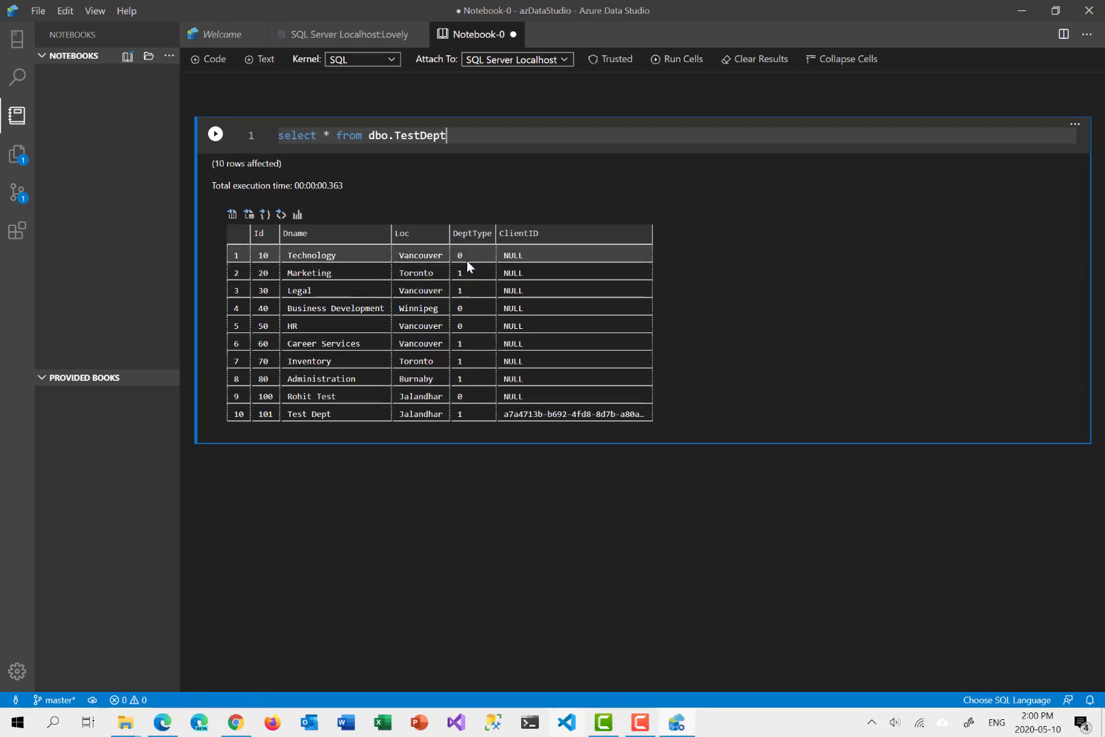
- View the dbo.TestDept results as a chart, and open the CSV export dialog without saving
{"action": "left_click", "coordinate": [298, 216]}
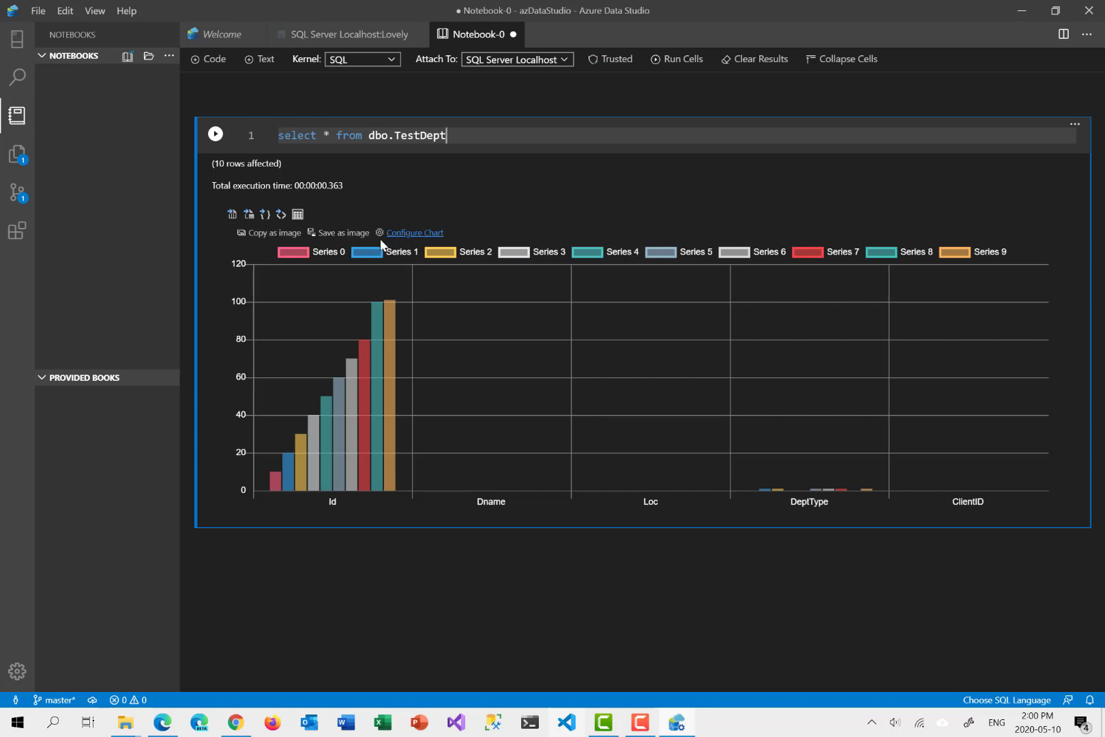
{"action": "left_click", "coordinate": [233, 215]}
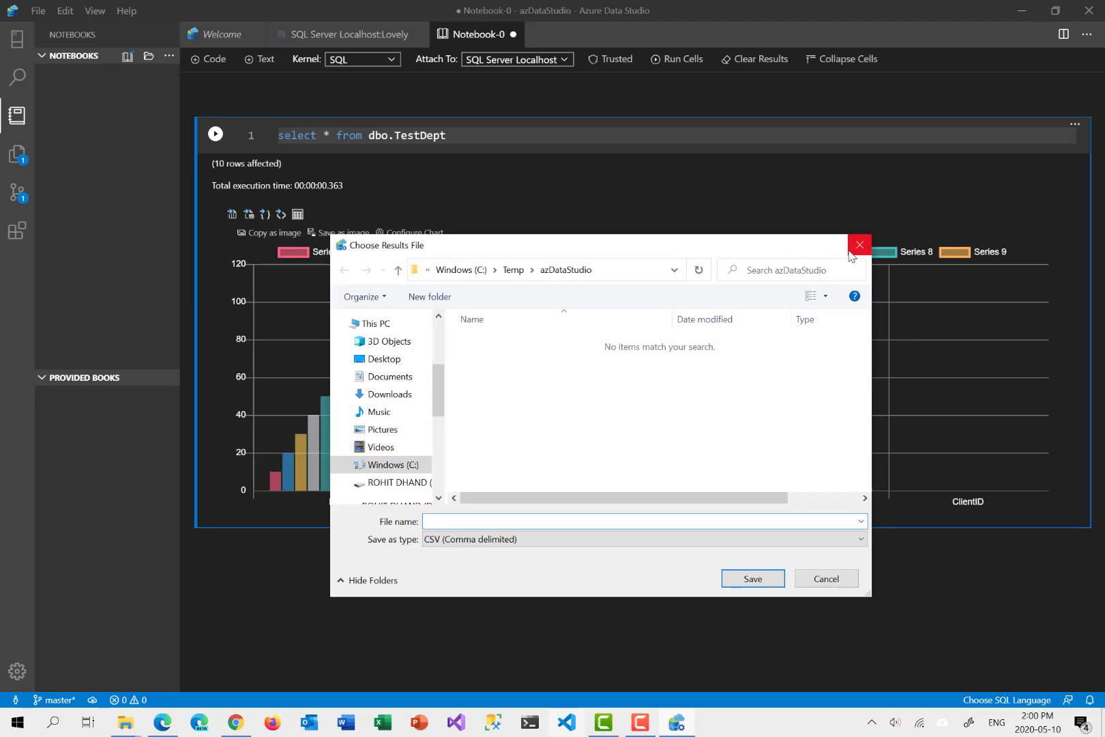
{"action": "left_click", "coordinate": [854, 246]}
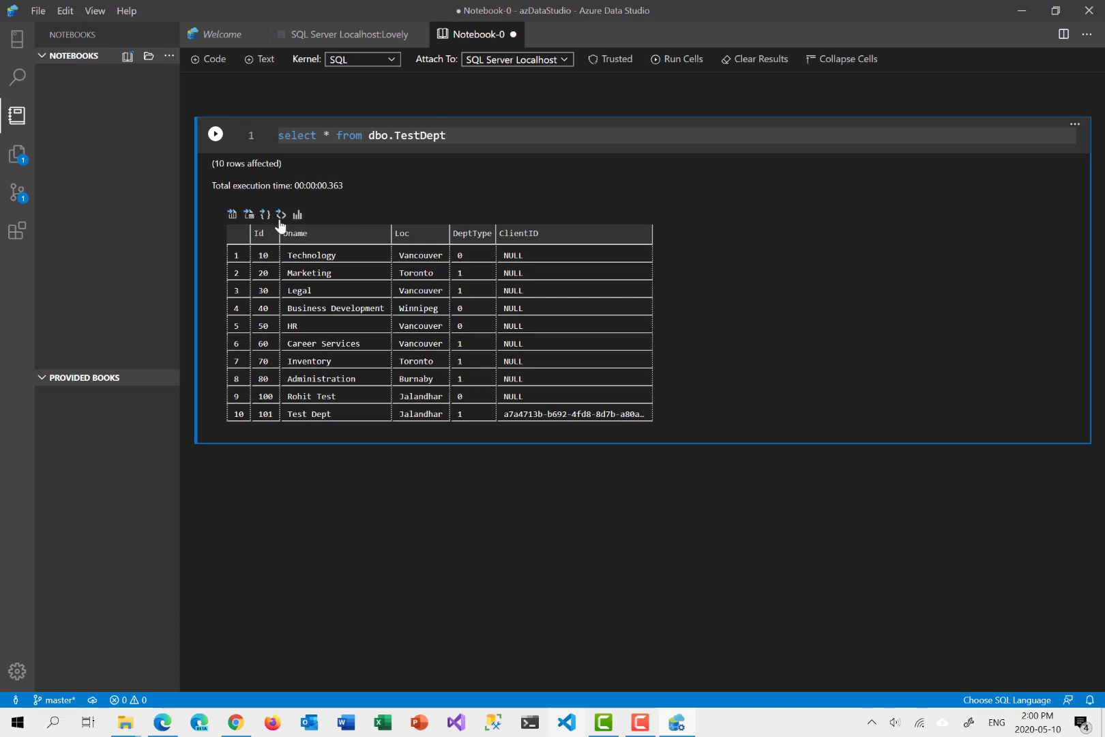
- Export the dbo.TestDept results as a JSON file named testjson on the Desktop
{"action": "left_click", "coordinate": [265, 215]}
{"action": "left_click", "coordinate": [410, 335]}
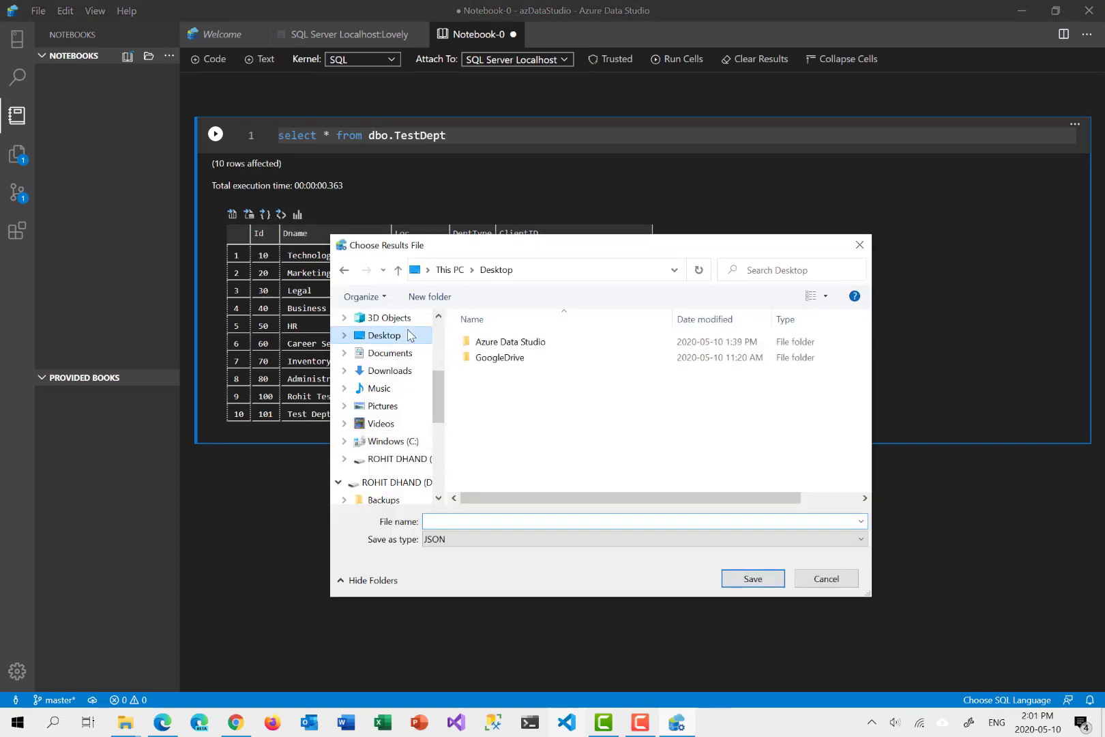
{"action": "left_click", "coordinate": [622, 520]}
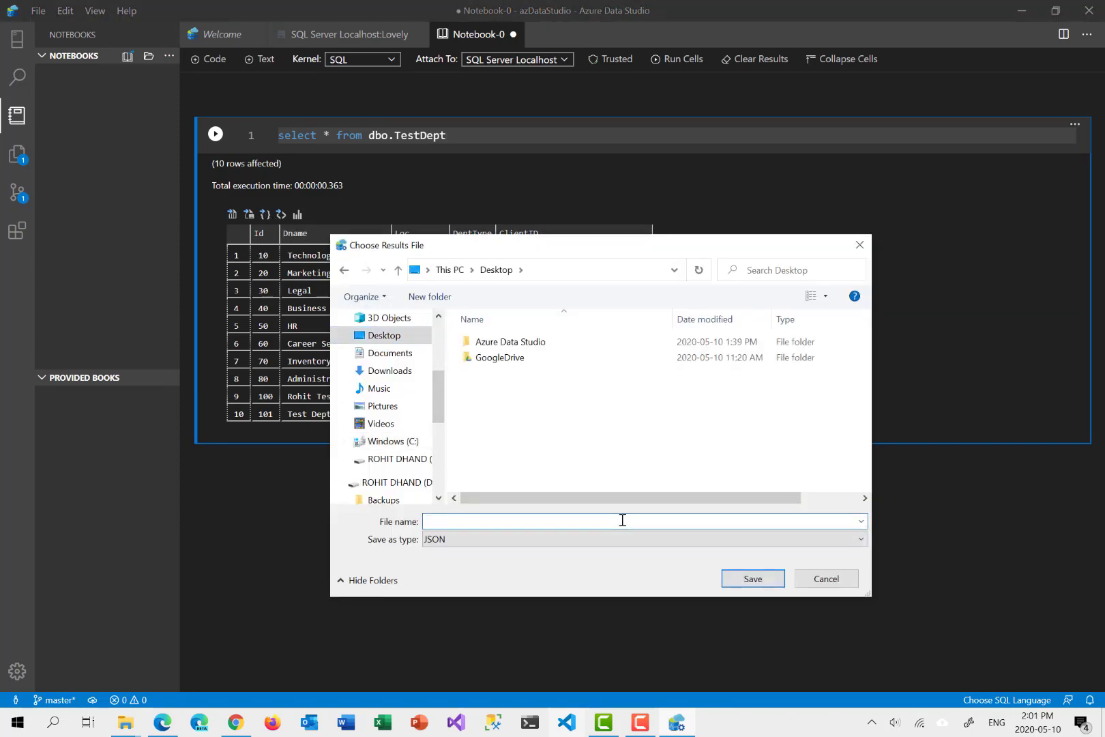
{"action": "type", "text": "testjson"}
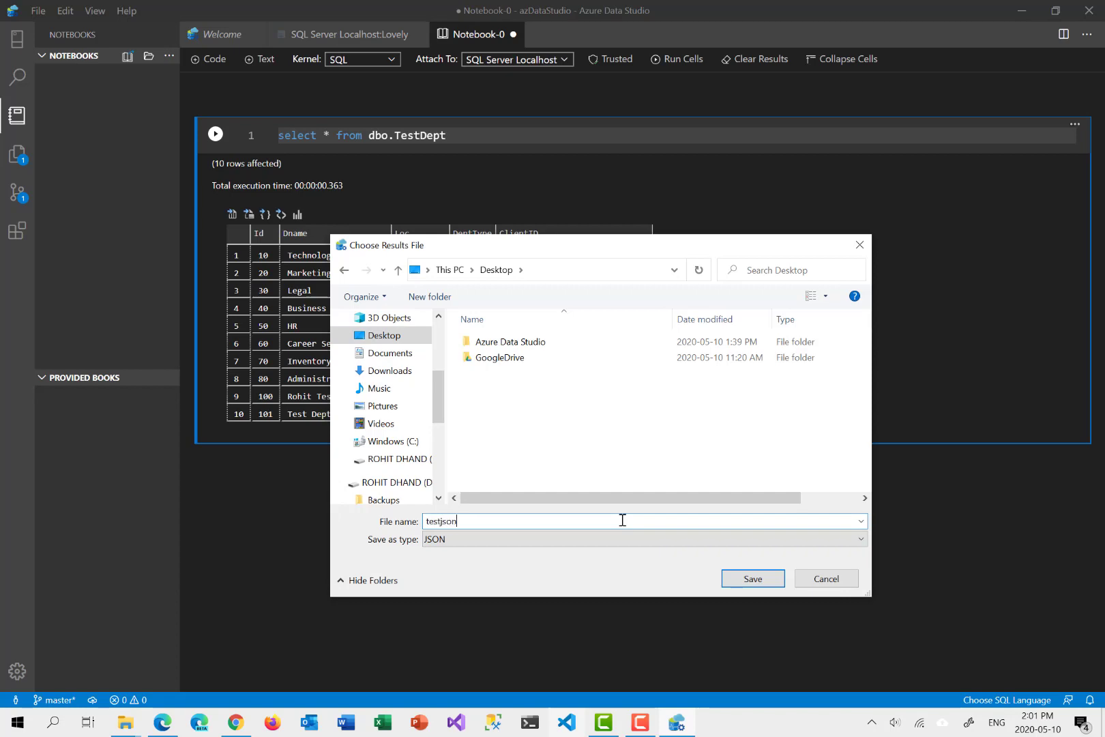
{"action": "left_click", "coordinate": [749, 579]}
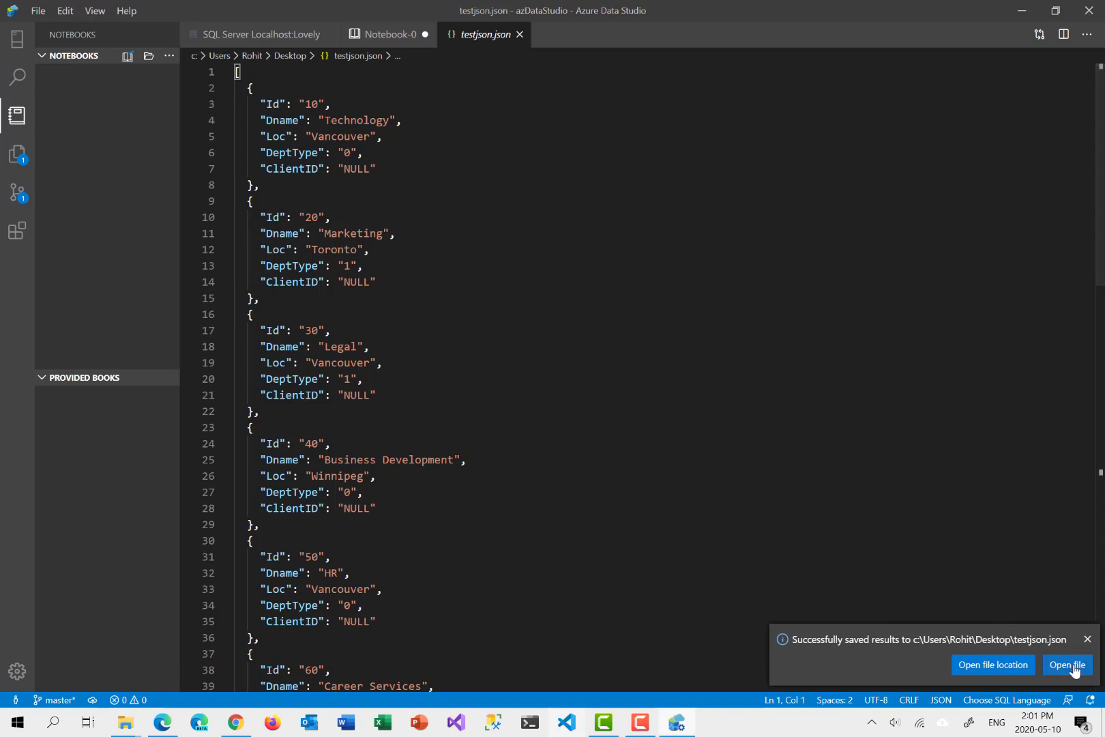
- Look through the records in the exported testjson.json file and close it
{"action": "left_click", "coordinate": [419, 175]}
{"action": "key", "text": "Down"}
{"action": "key", "text": "Down"}
{"action": "key", "text": "Down"}
{"action": "key", "text": "Down"}
{"action": "key", "text": "Down"}
{"action": "key", "text": "Down"}
{"action": "key", "text": "Down"}
{"action": "key", "text": "Down"}
{"action": "key", "text": "Down"}
{"action": "key", "text": "Down"}
{"action": "key", "text": "Down"}
{"action": "key", "text": "Down"}
{"action": "key", "text": "Down"}
{"action": "key", "text": "Down"}
{"action": "key", "text": "Down"}
{"action": "key", "text": "Down"}
{"action": "key", "text": "Down"}
{"action": "key", "text": "Down"}
{"action": "key", "text": "Down"}
{"action": "key", "text": "Down"}
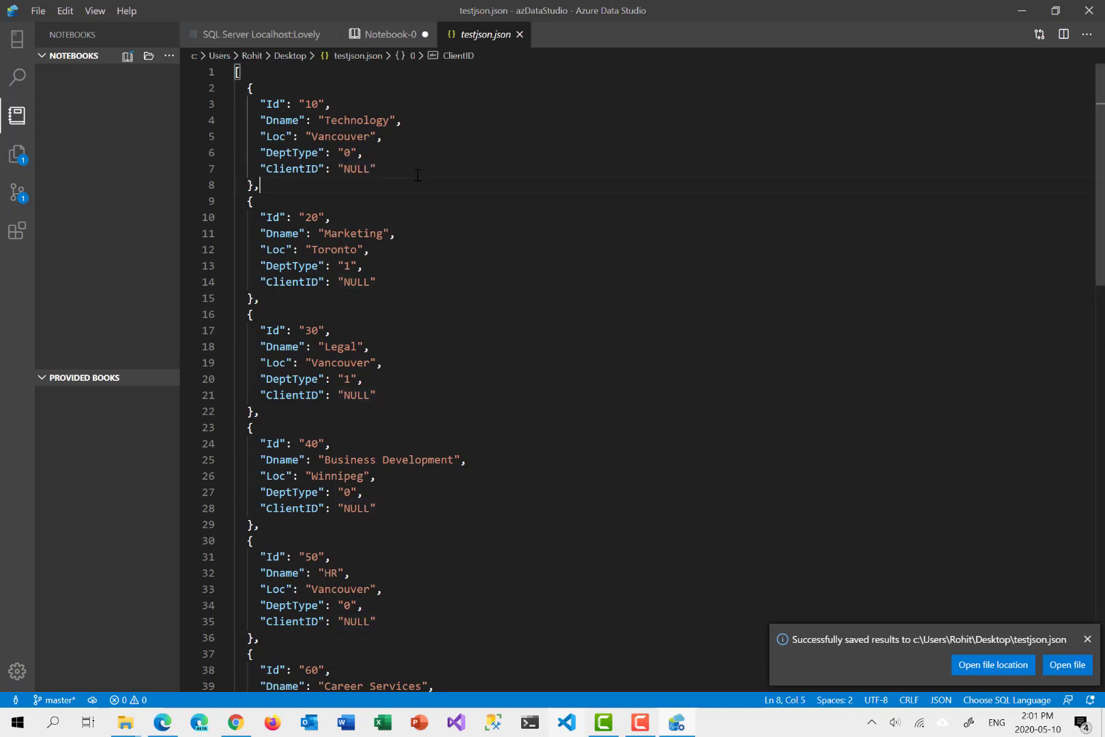
{"action": "key", "text": "Down"}
{"action": "key", "text": "Down"}
{"action": "key", "text": "Down"}
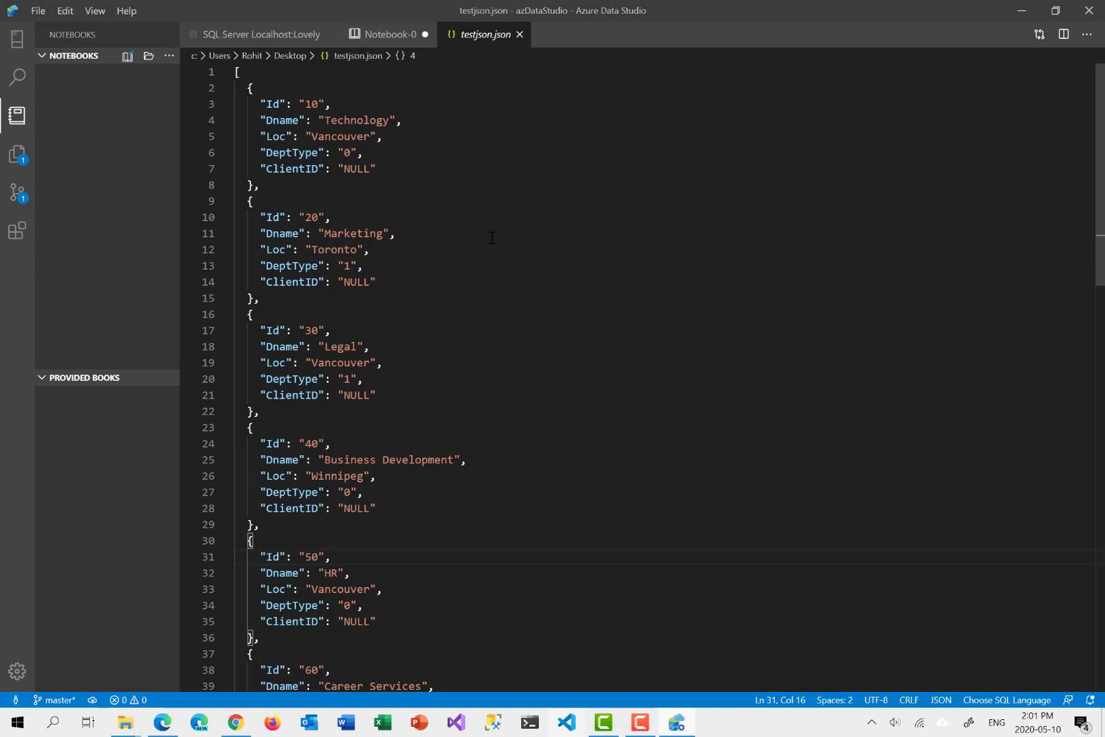
{"action": "left_click", "coordinate": [520, 34]}
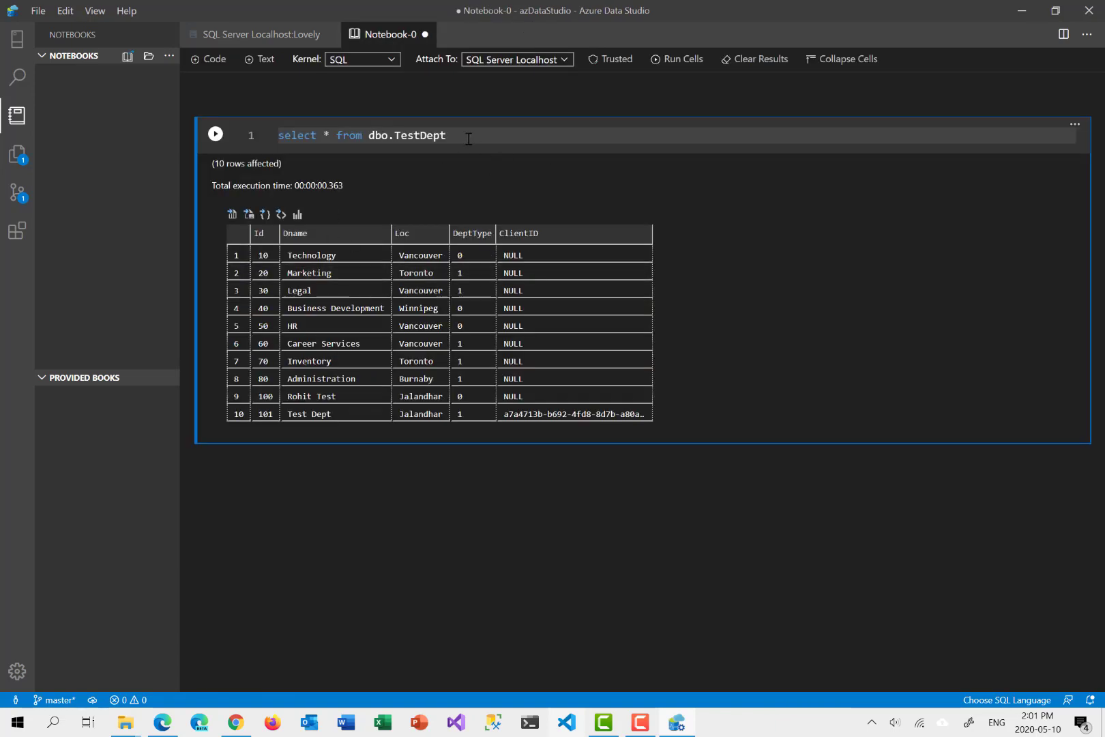
- Add a second code cell below the results with the query select * from dbo.TestEmp
{"action": "mouse_move", "coordinate": [561, 473]}
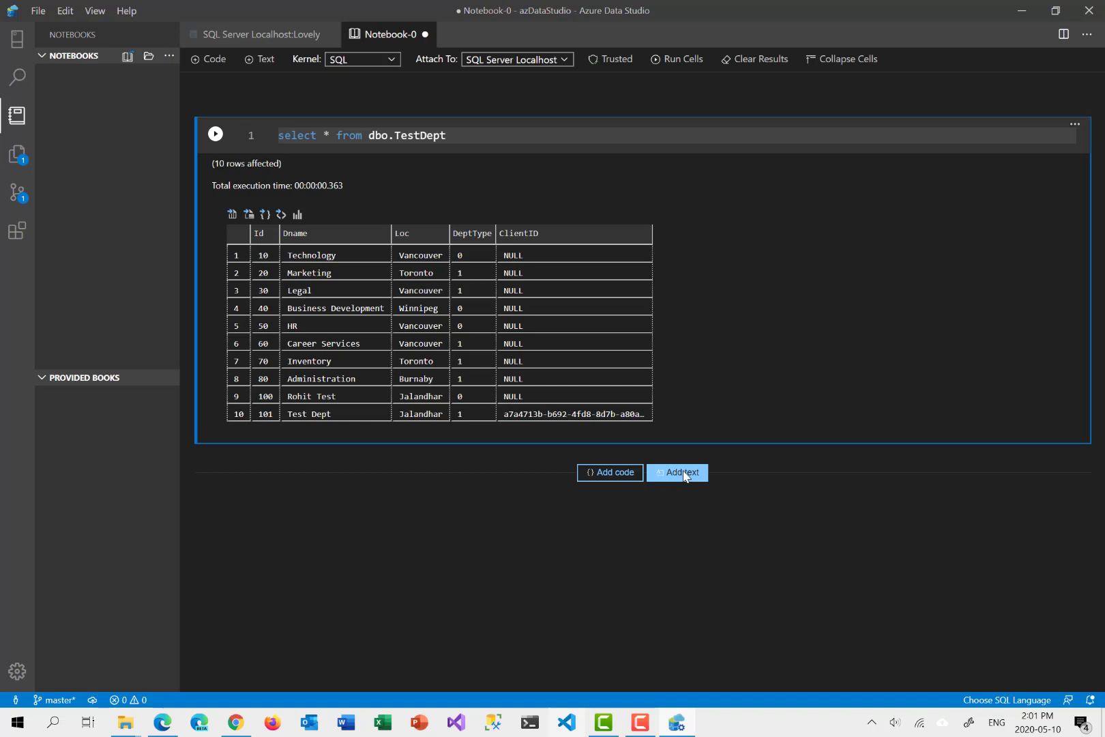
{"action": "left_click", "coordinate": [623, 474]}
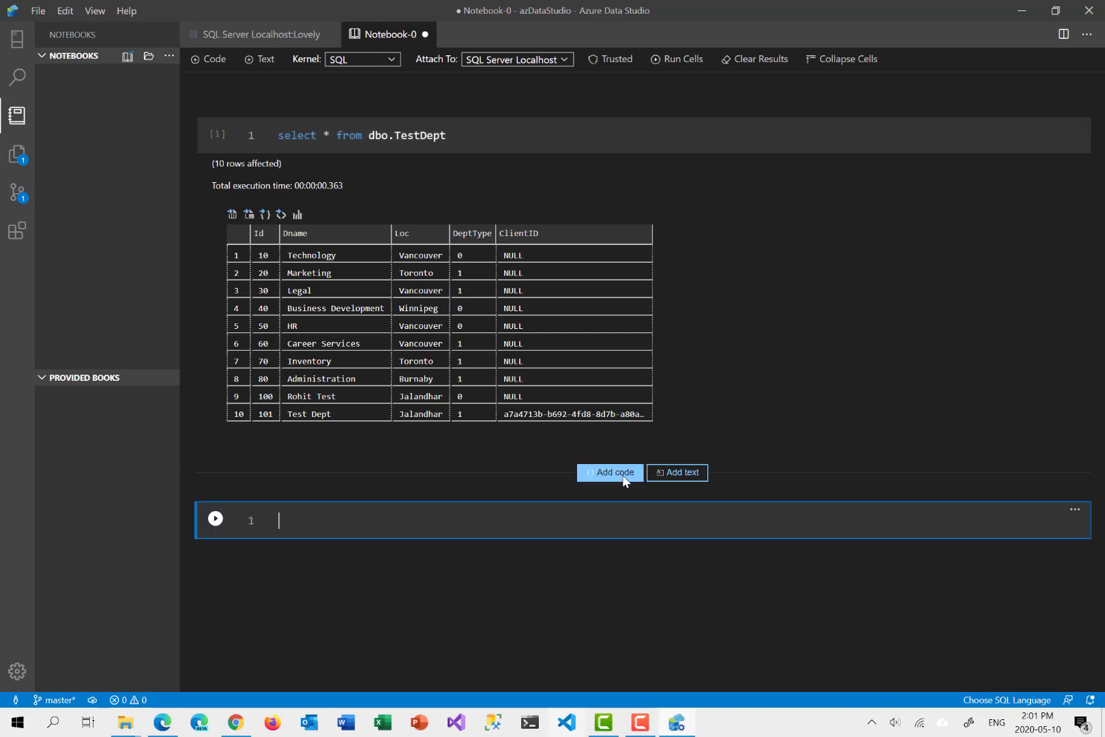
{"action": "left_click", "coordinate": [318, 516]}
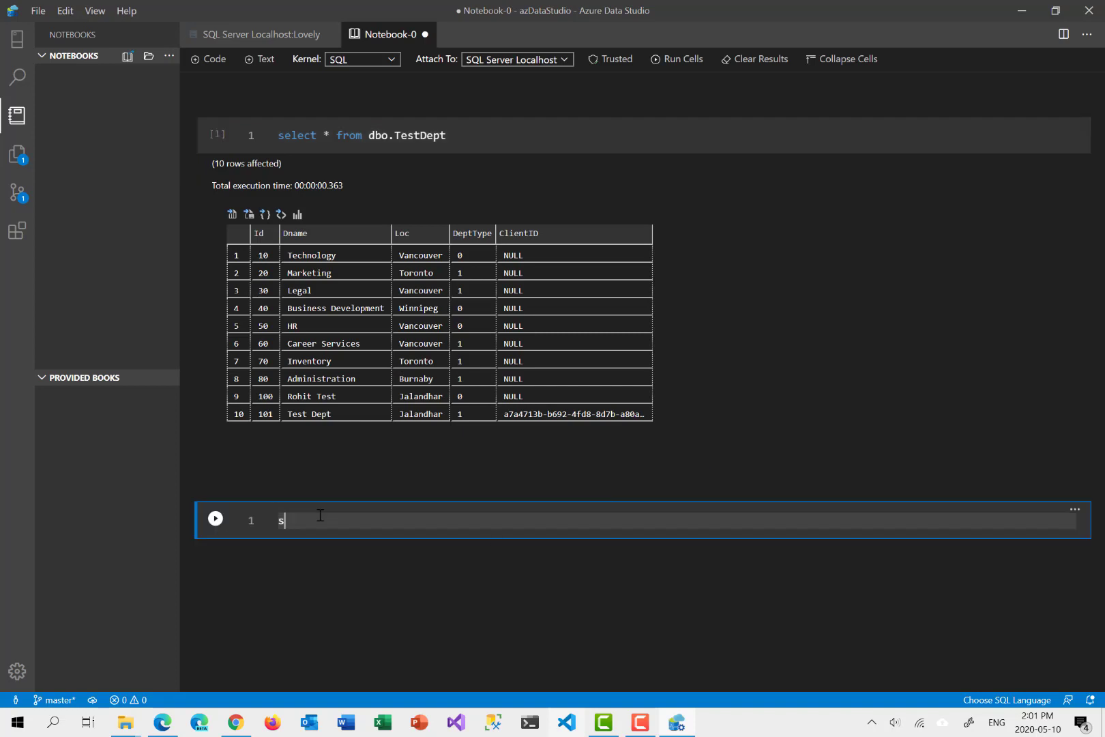
{"action": "type", "text": "select * from dbo.test"}
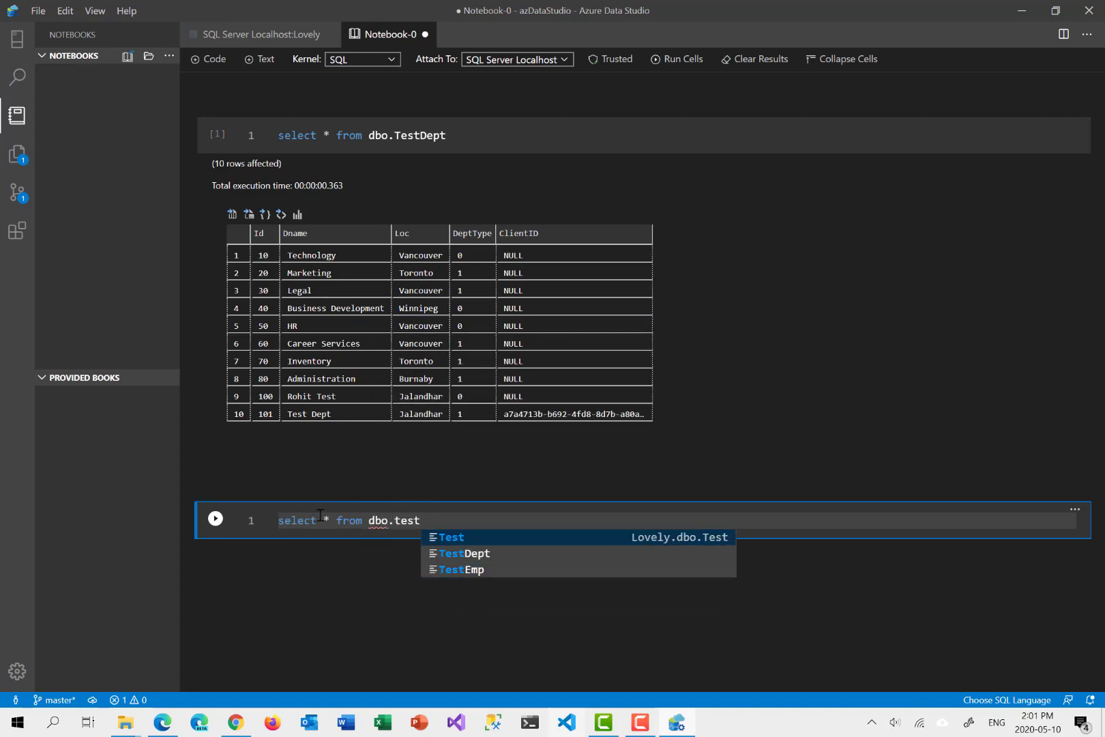
{"action": "type", "text": "e"}
{"action": "key", "text": "Return"}
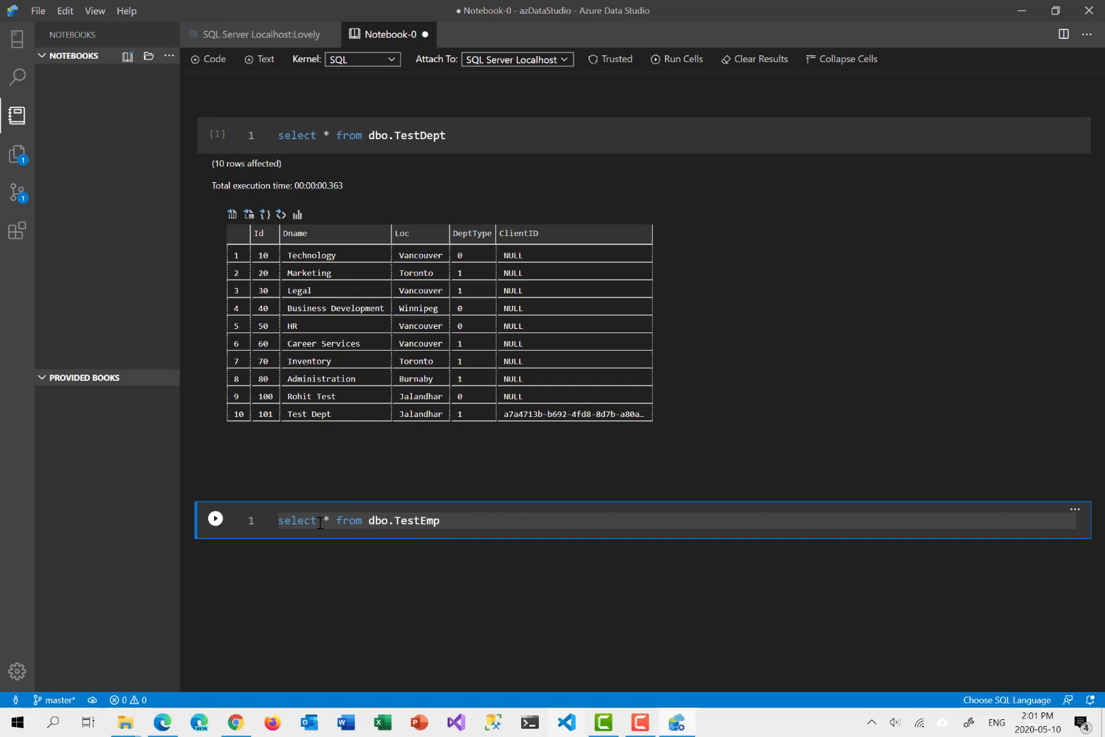
- Run the dbo.TestEmp query cell, review its results, and delete the cell from the notebook
{"action": "left_click", "coordinate": [214, 518]}
{"action": "scroll", "coordinate": [409, 522], "scroll_direction": "down", "scroll_amount": 2}
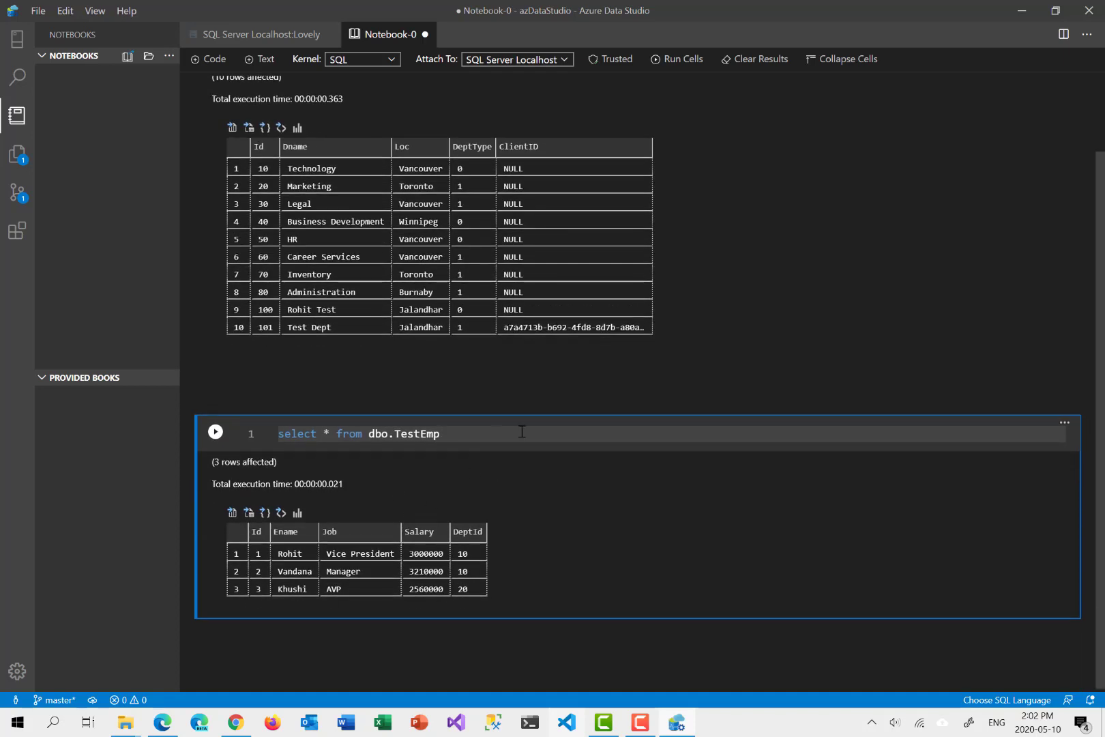
{"action": "scroll", "coordinate": [522, 431], "scroll_direction": "up", "scroll_amount": 2}
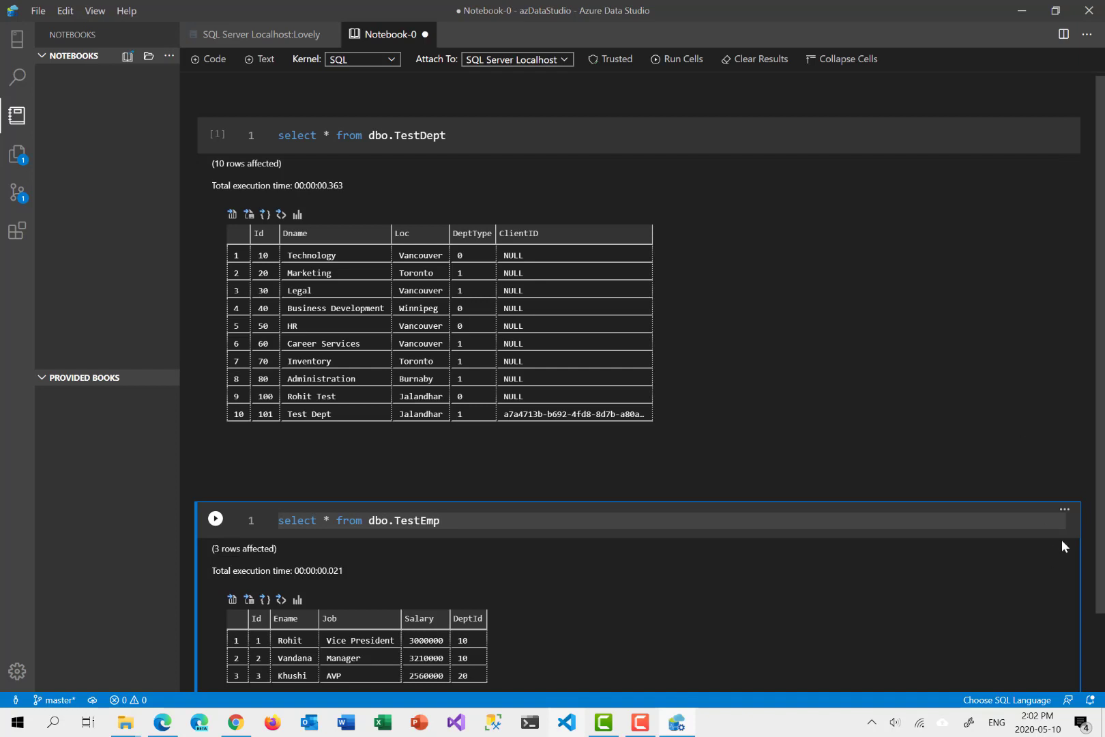
{"action": "left_click", "coordinate": [1064, 510]}
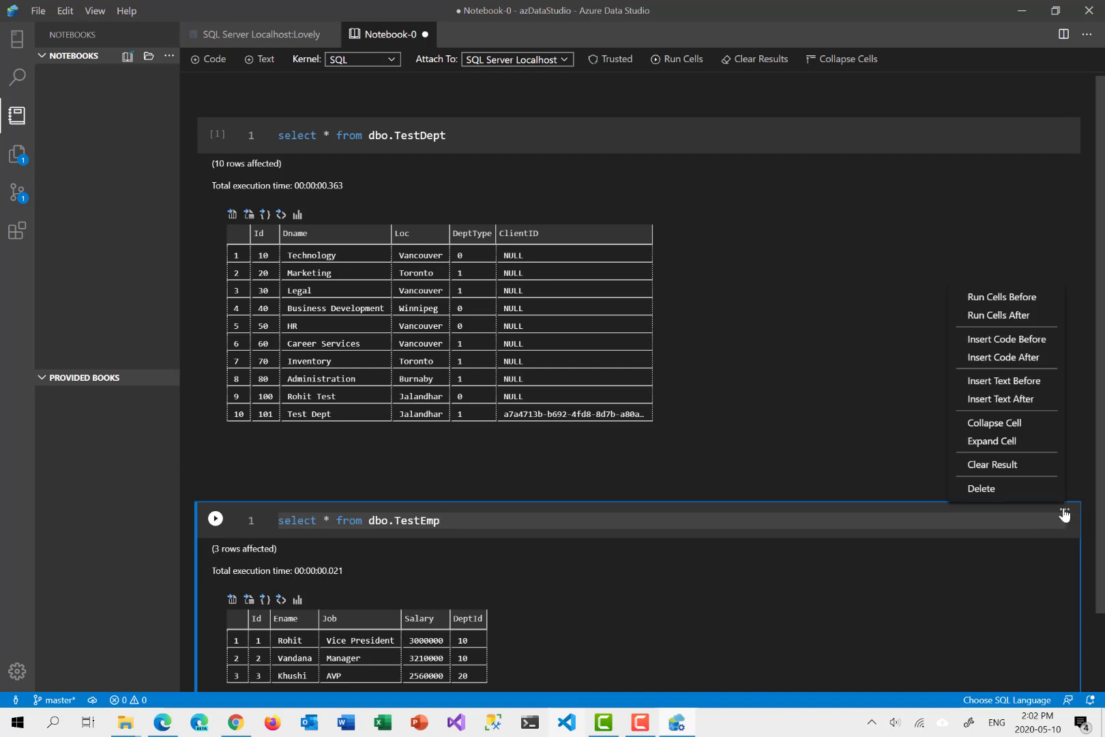
{"action": "left_click", "coordinate": [988, 490]}
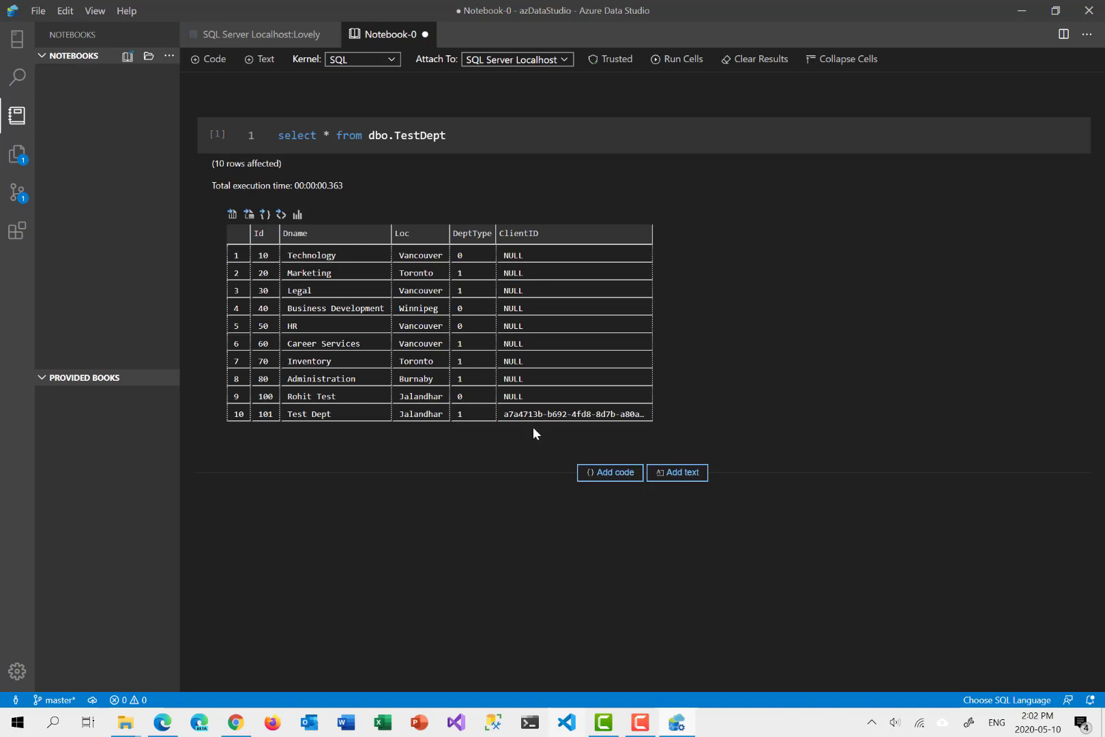
- Start saving the notebook to disk and choose the azDataStudio folder inside C:\Temp as its location
{"action": "left_click", "coordinate": [38, 12]}
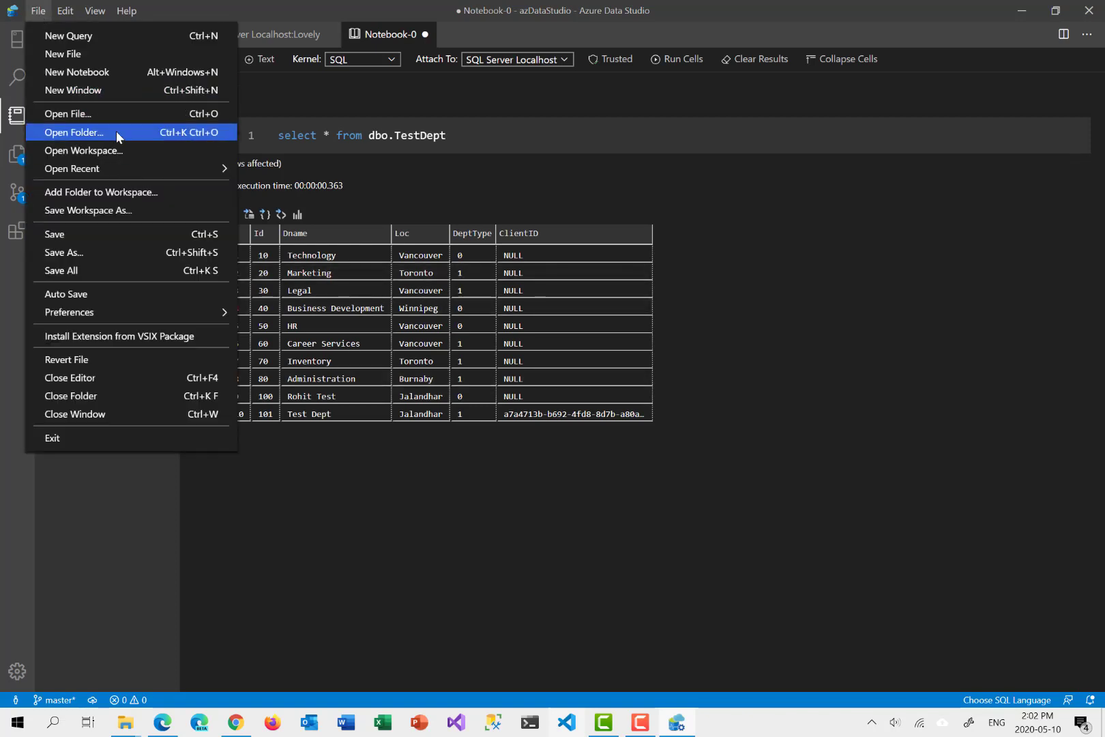
{"action": "left_click", "coordinate": [85, 233]}
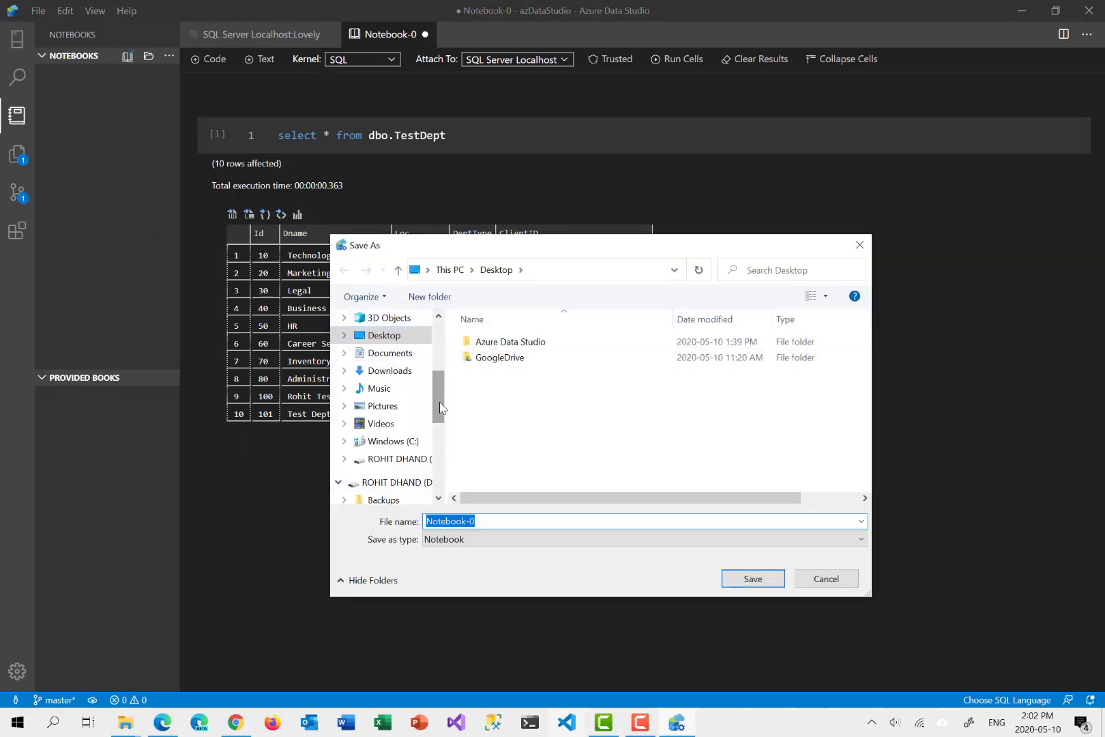
{"action": "scroll", "coordinate": [437, 407], "scroll_direction": "down", "scroll_amount": 2}
{"action": "scroll", "coordinate": [429, 406], "scroll_direction": "up", "scroll_amount": 1}
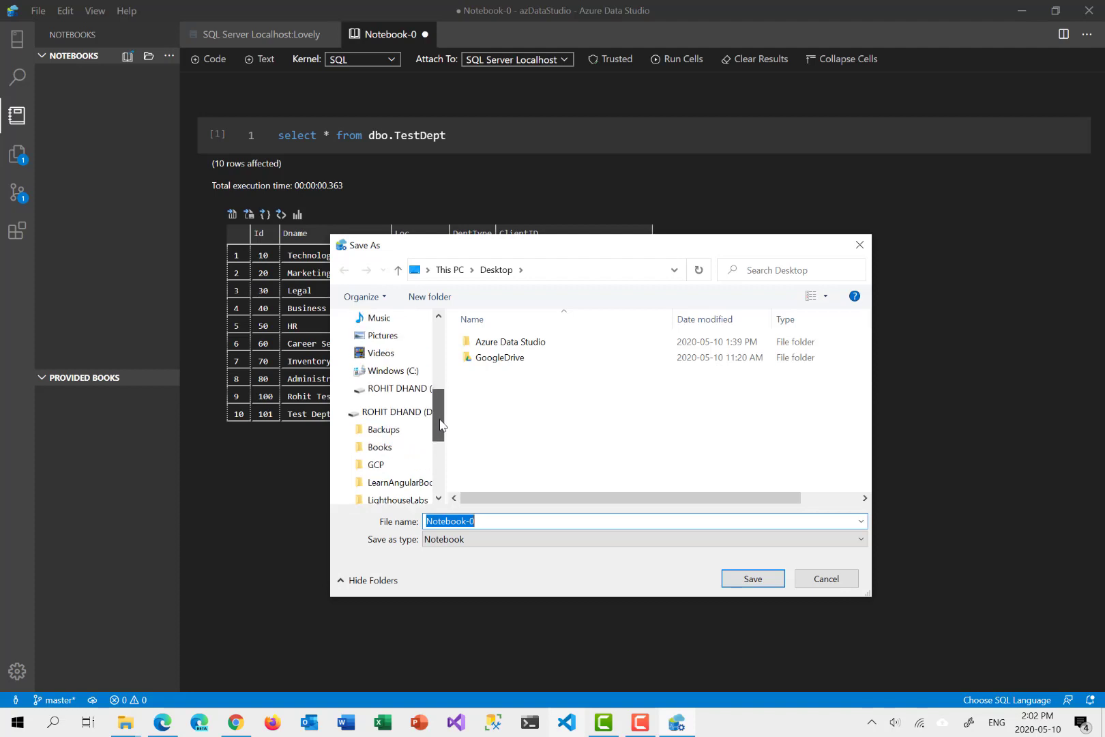
{"action": "left_click", "coordinate": [414, 371]}
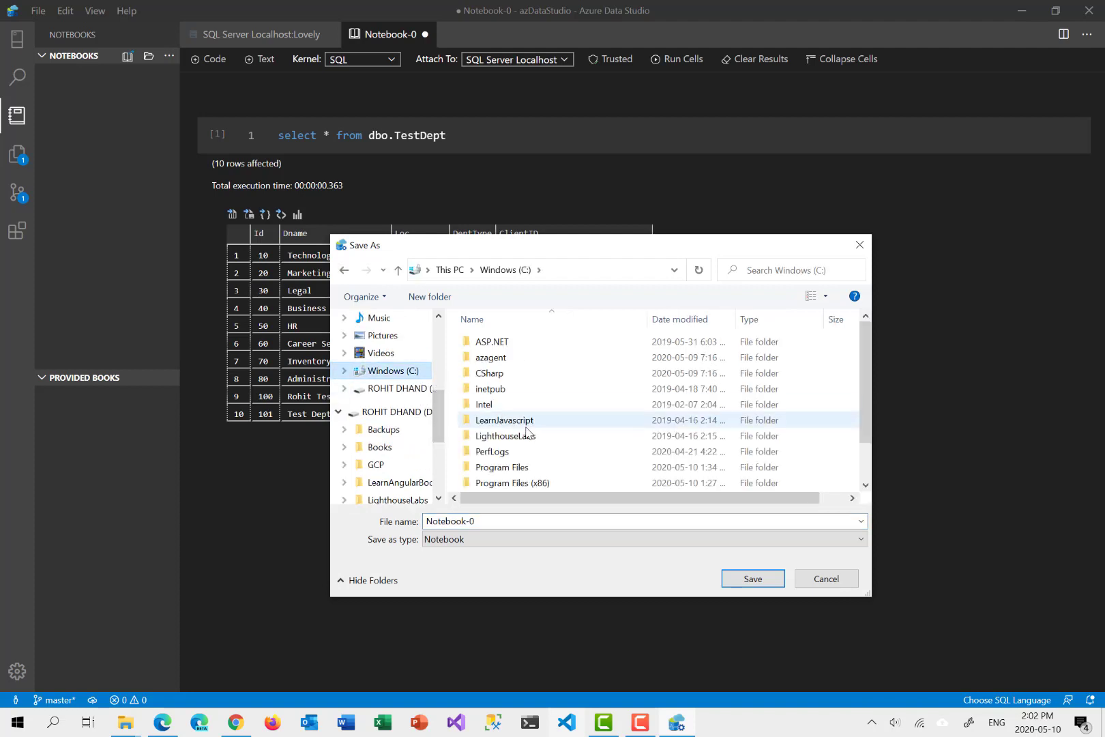
{"action": "scroll", "coordinate": [554, 420], "scroll_direction": "down", "scroll_amount": 1}
{"action": "left_click", "coordinate": [502, 455]}
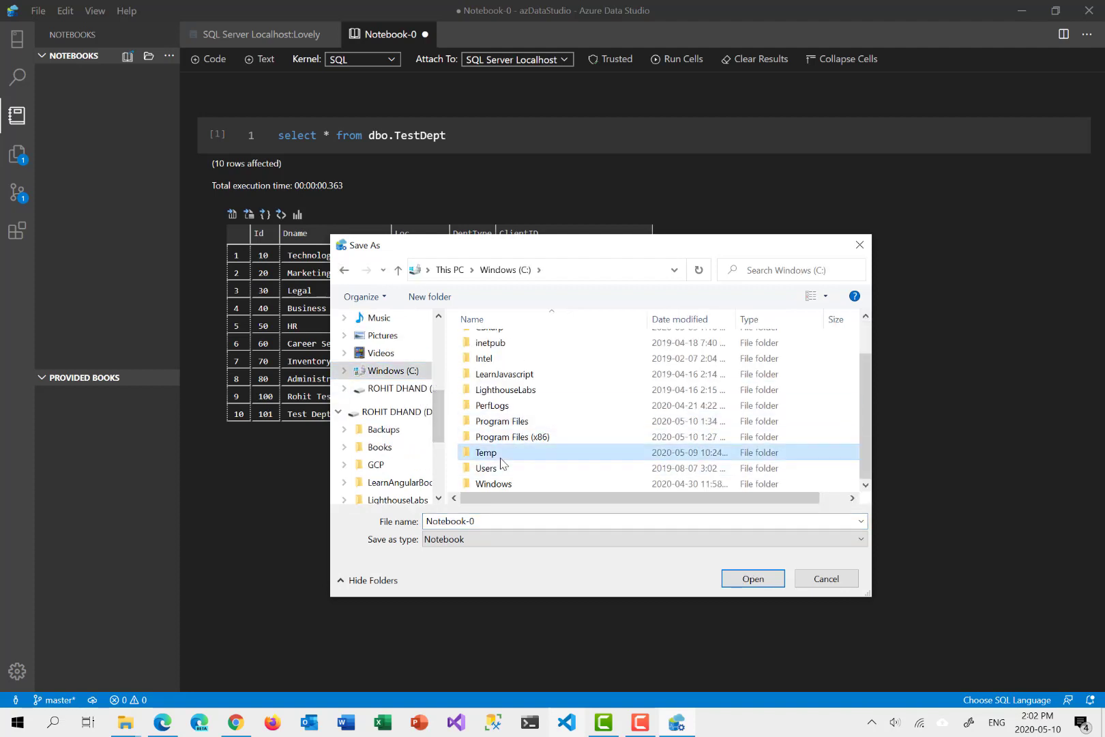
{"action": "double_click", "coordinate": [503, 455]}
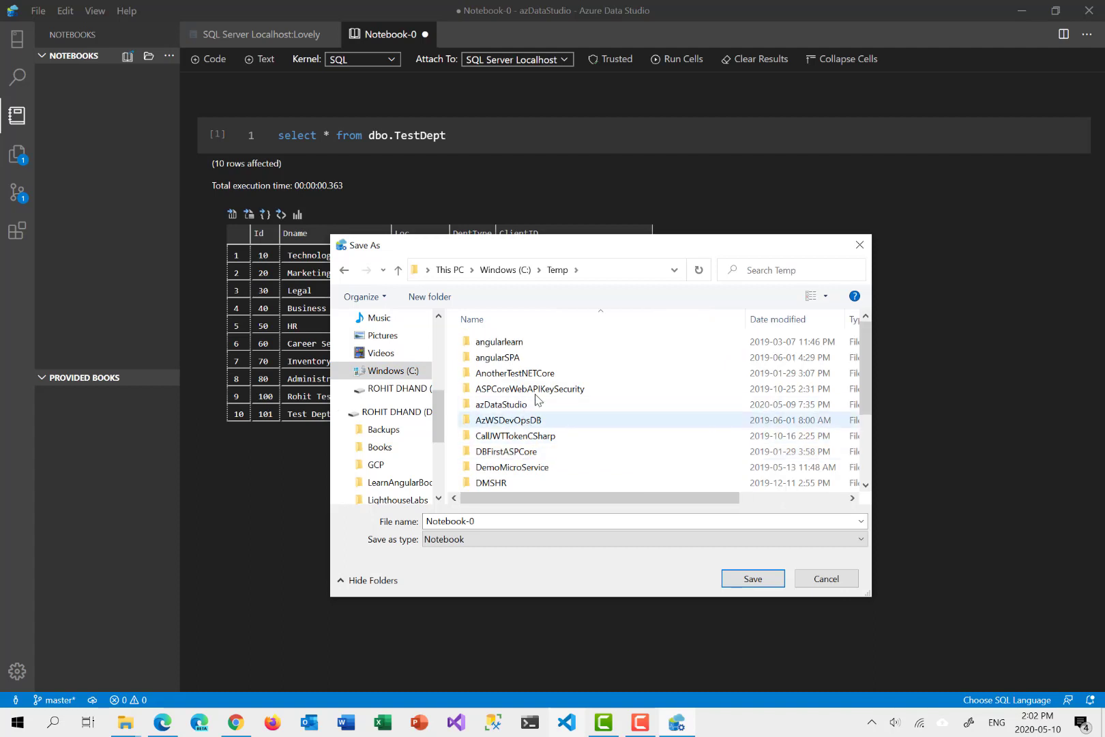
{"action": "scroll", "coordinate": [598, 401], "scroll_direction": "down", "scroll_amount": 3}
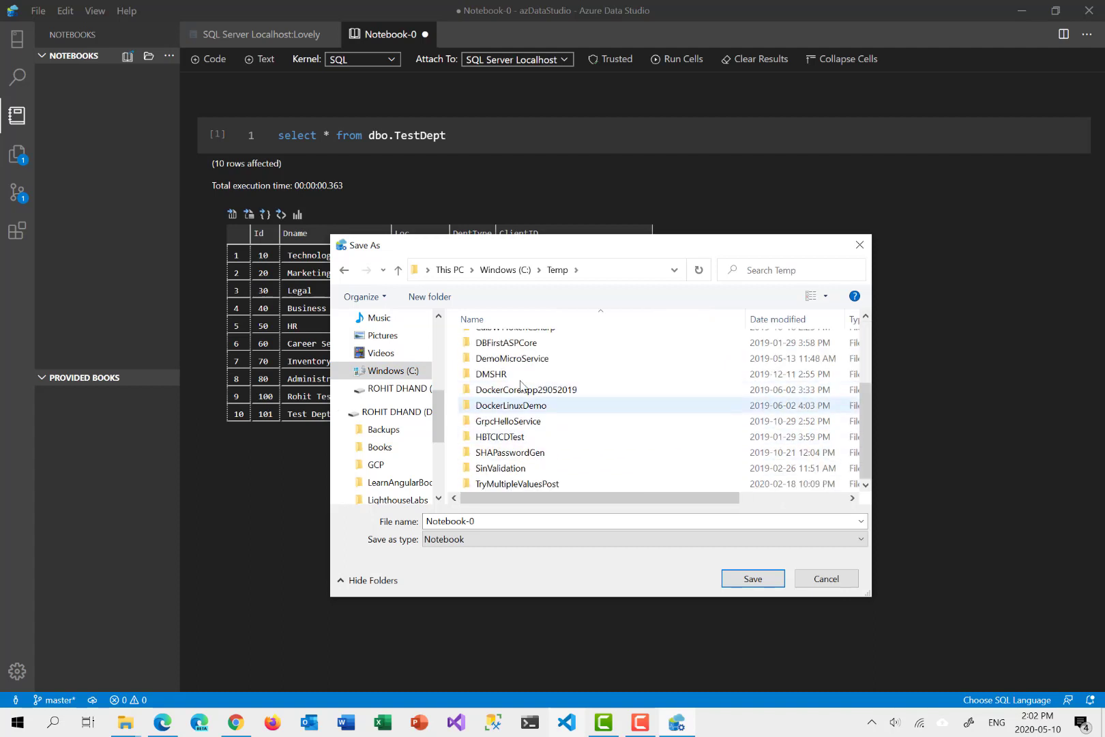
{"action": "scroll", "coordinate": [558, 373], "scroll_direction": "up", "scroll_amount": 3}
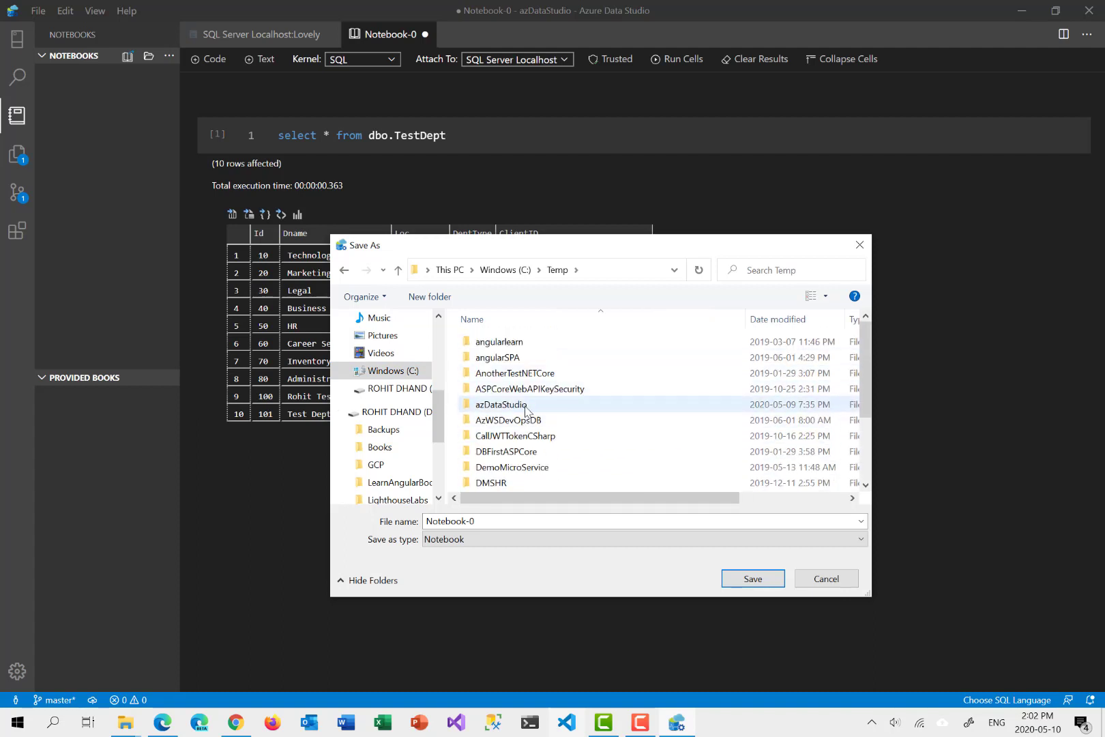
{"action": "left_click", "coordinate": [544, 408]}
{"action": "double_click", "coordinate": [544, 410]}
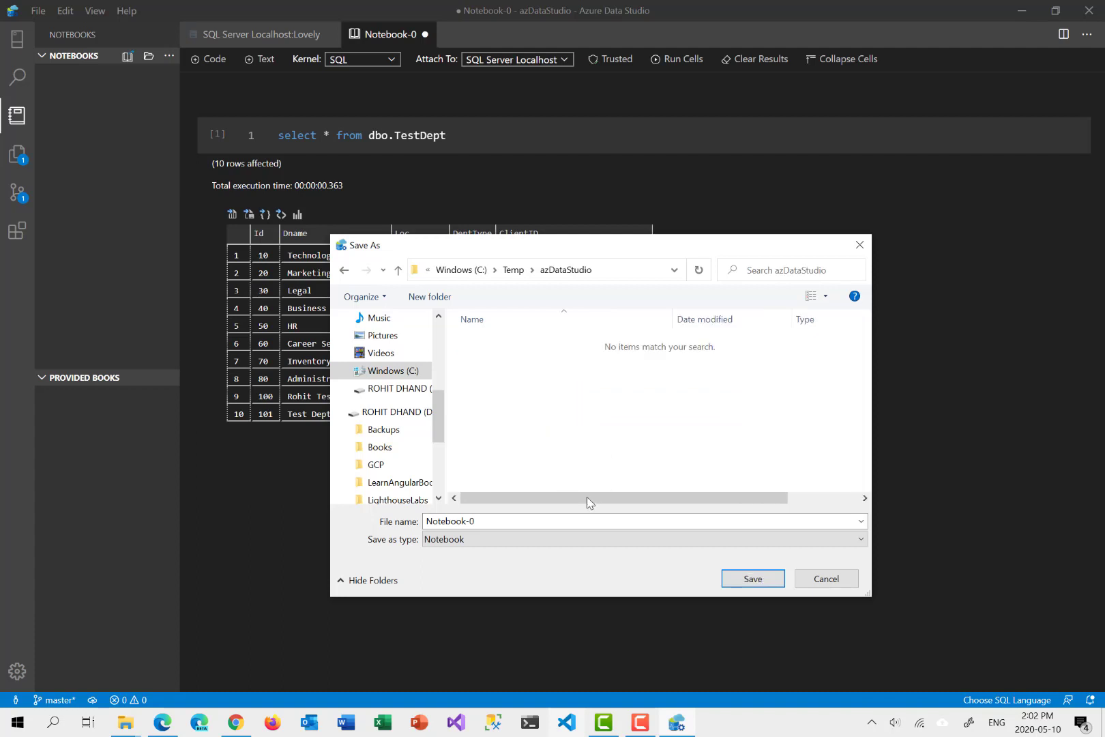
- Name the notebook file testnotebook and save it in the azDataStudio folder
{"action": "left_click", "coordinate": [530, 521]}
{"action": "type", "text": "te"}
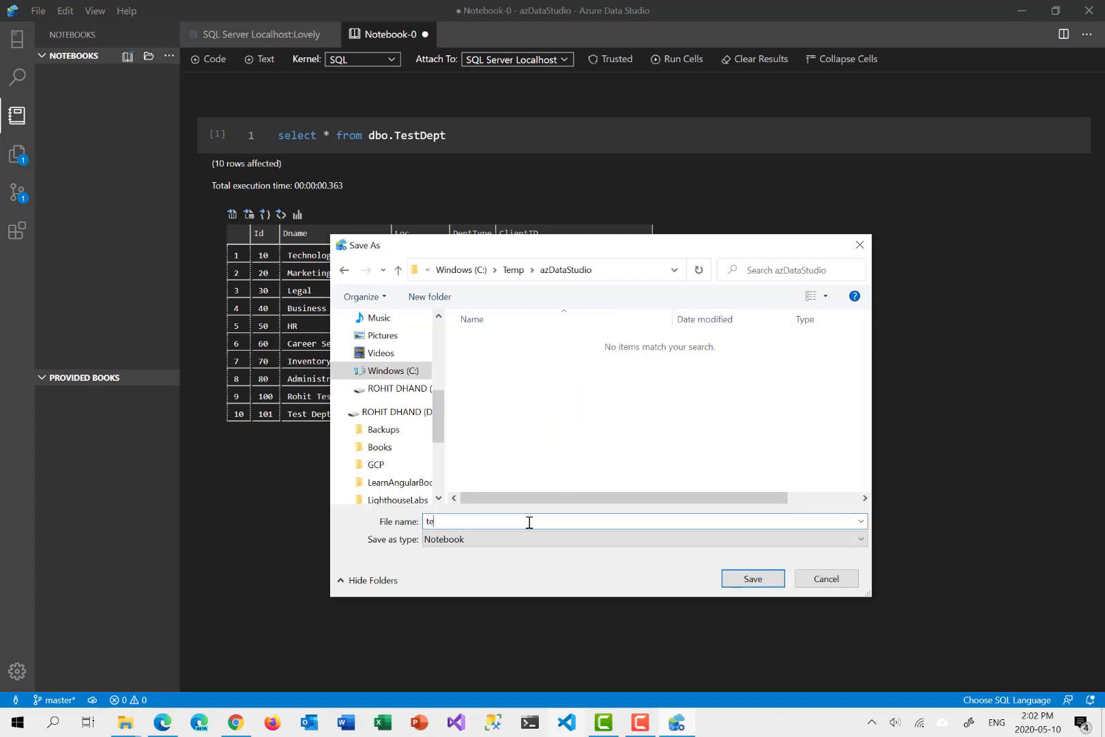
{"action": "type", "text": "stnortebook"}
{"action": "left_click", "coordinate": [758, 574]}
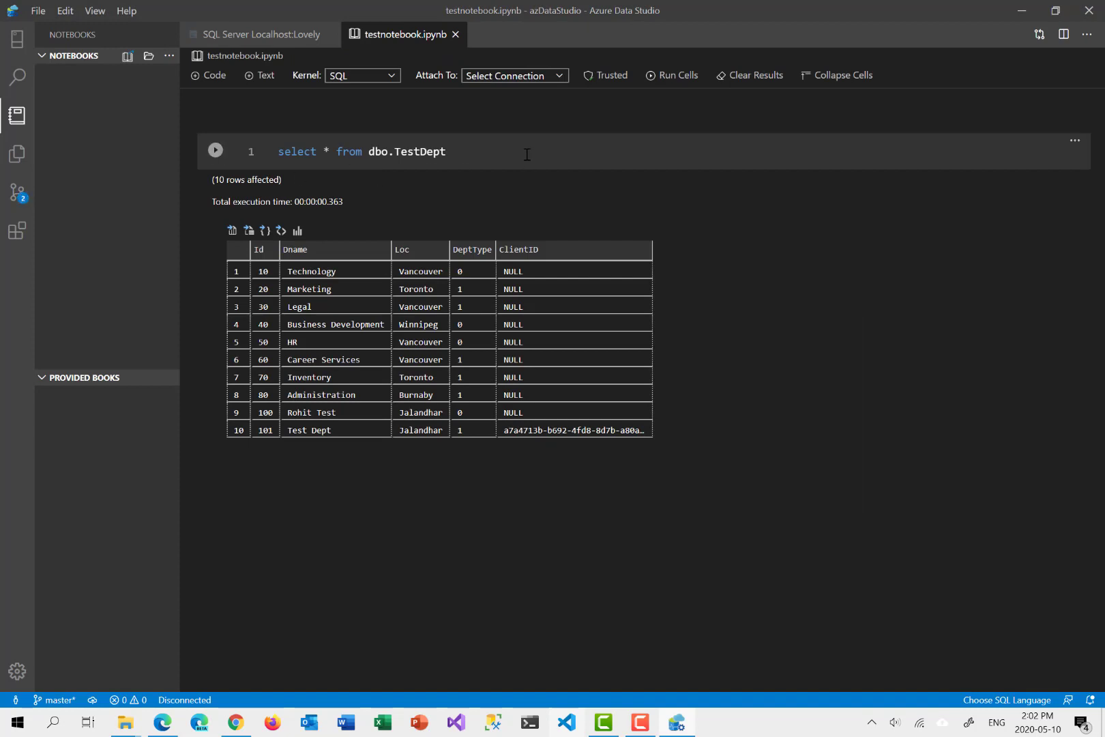
- Open the integrated terminal below the notebook and enlarge it
{"action": "left_click", "coordinate": [1074, 149]}
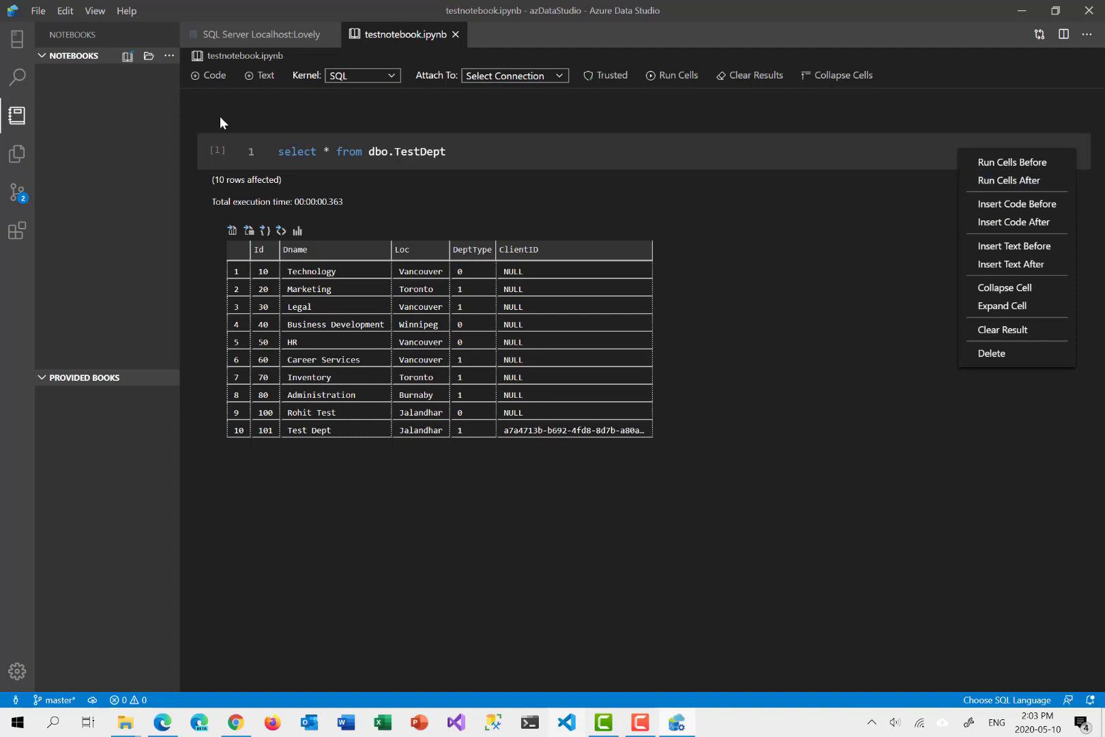
{"action": "left_click", "coordinate": [96, 11]}
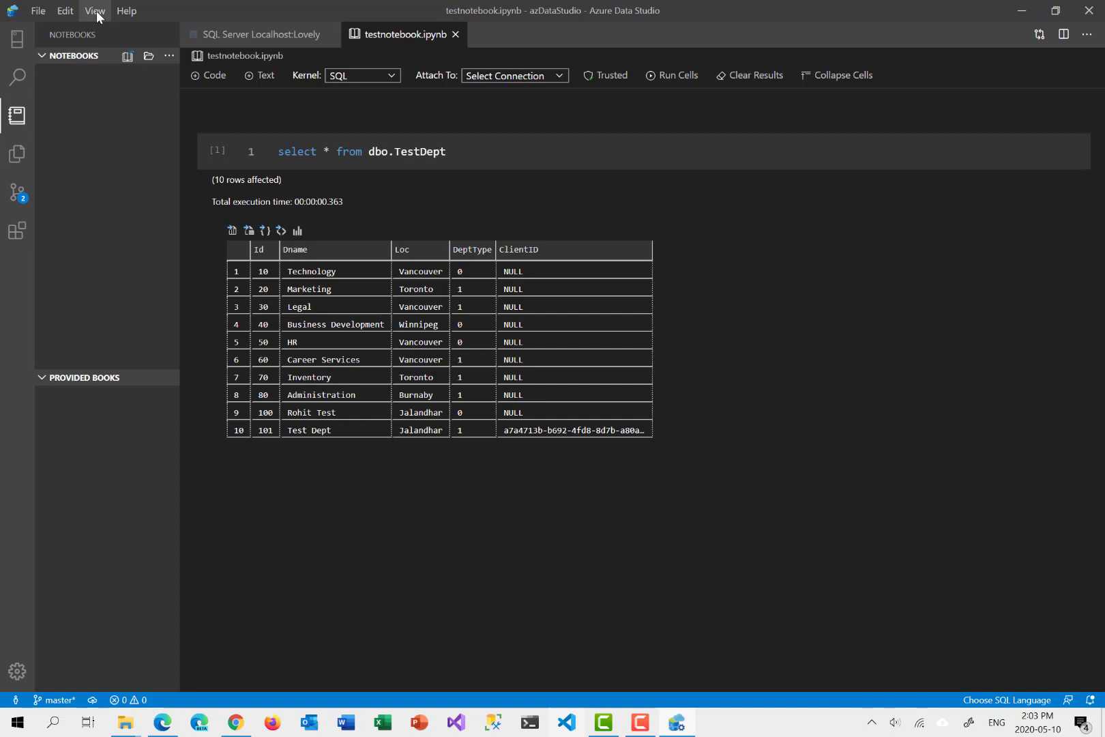
{"action": "left_click", "coordinate": [79, 10]}
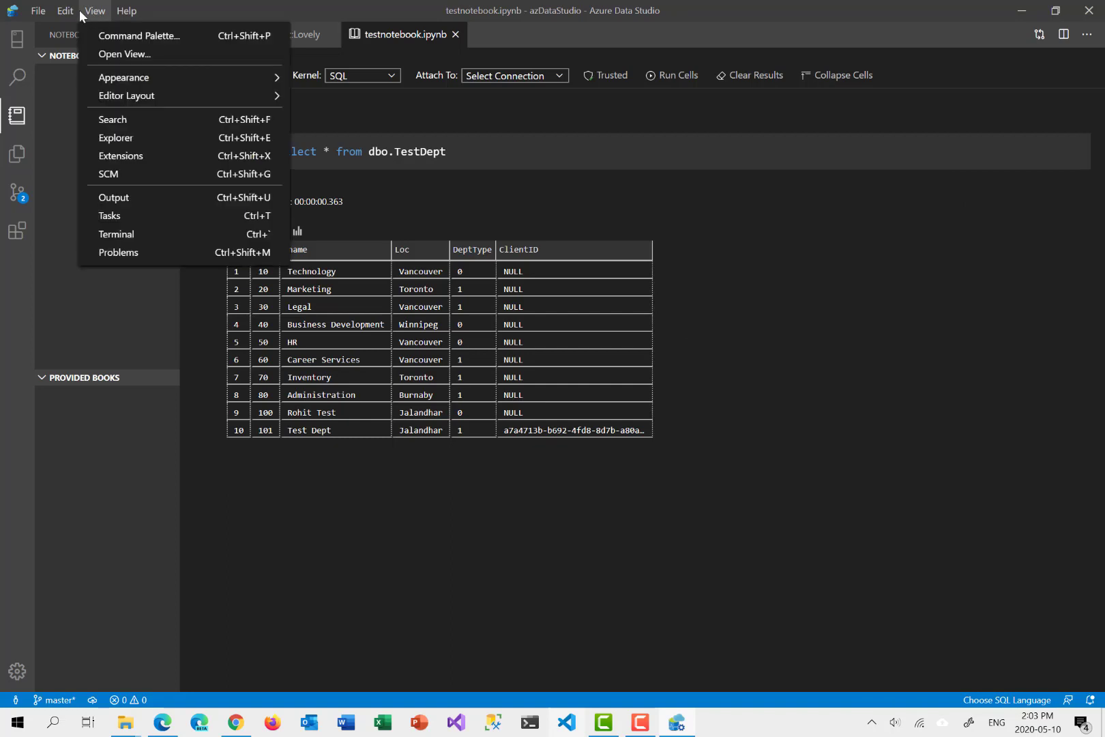
{"action": "mouse_move", "coordinate": [63, 13]}
{"action": "mouse_move", "coordinate": [120, 76]}
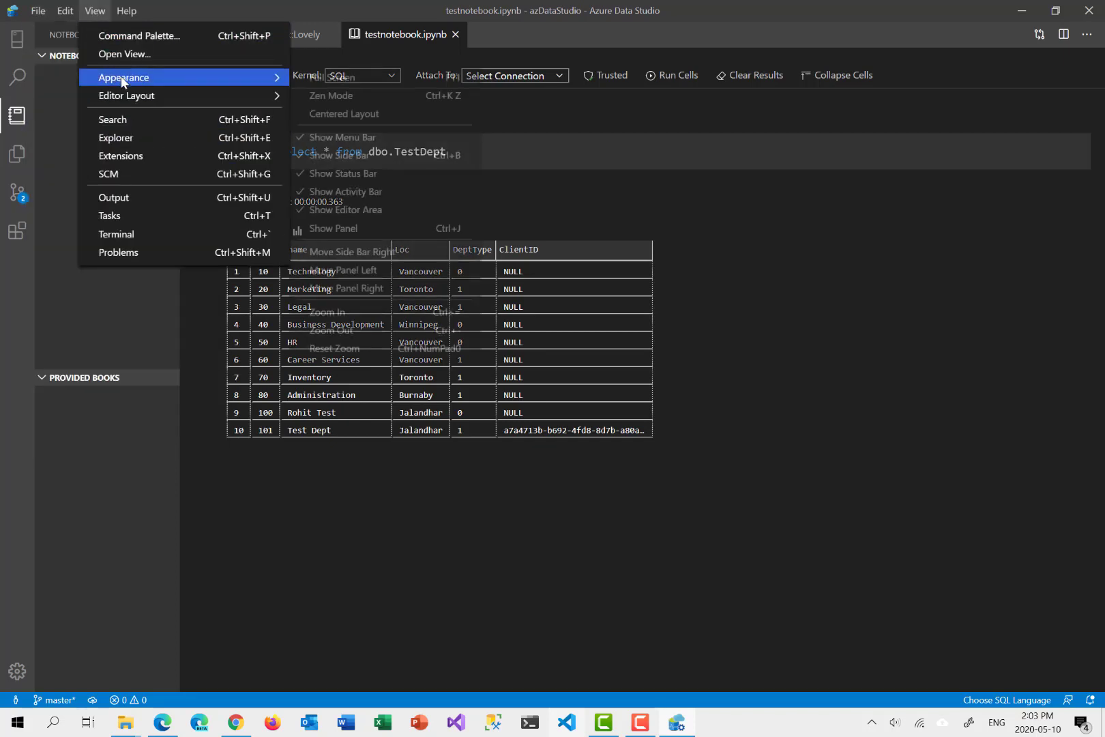
{"action": "left_click", "coordinate": [125, 235]}
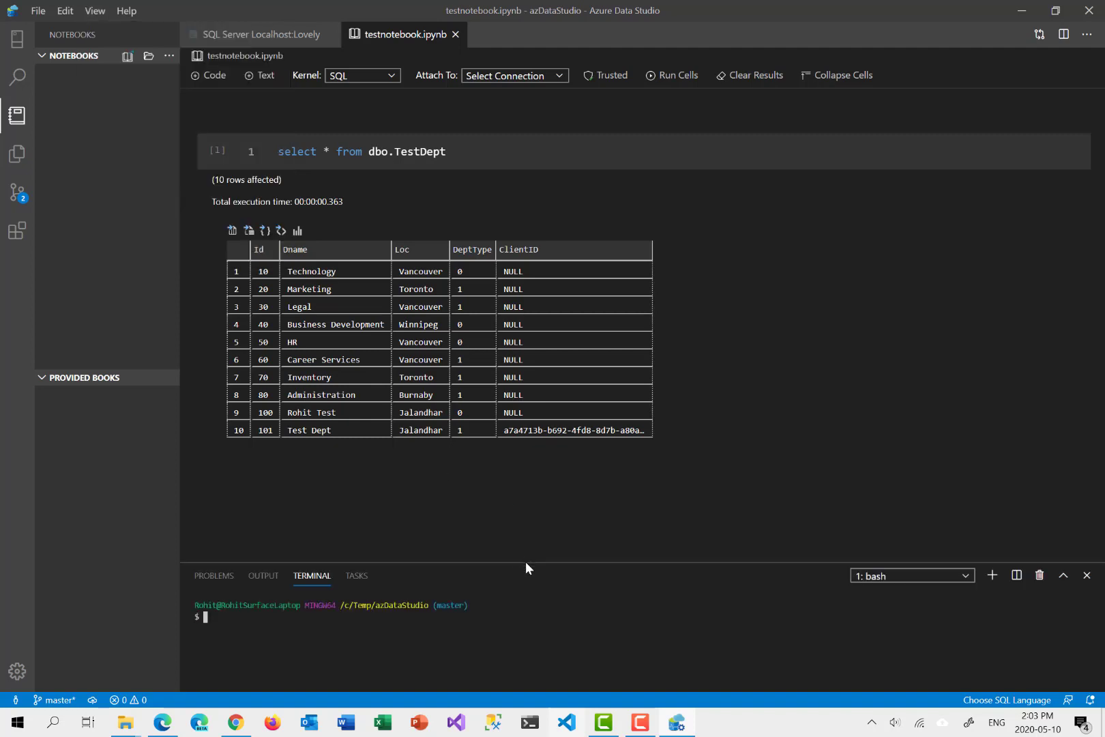
{"action": "left_click_drag", "start_coordinate": [525, 562], "coordinate": [537, 502]}
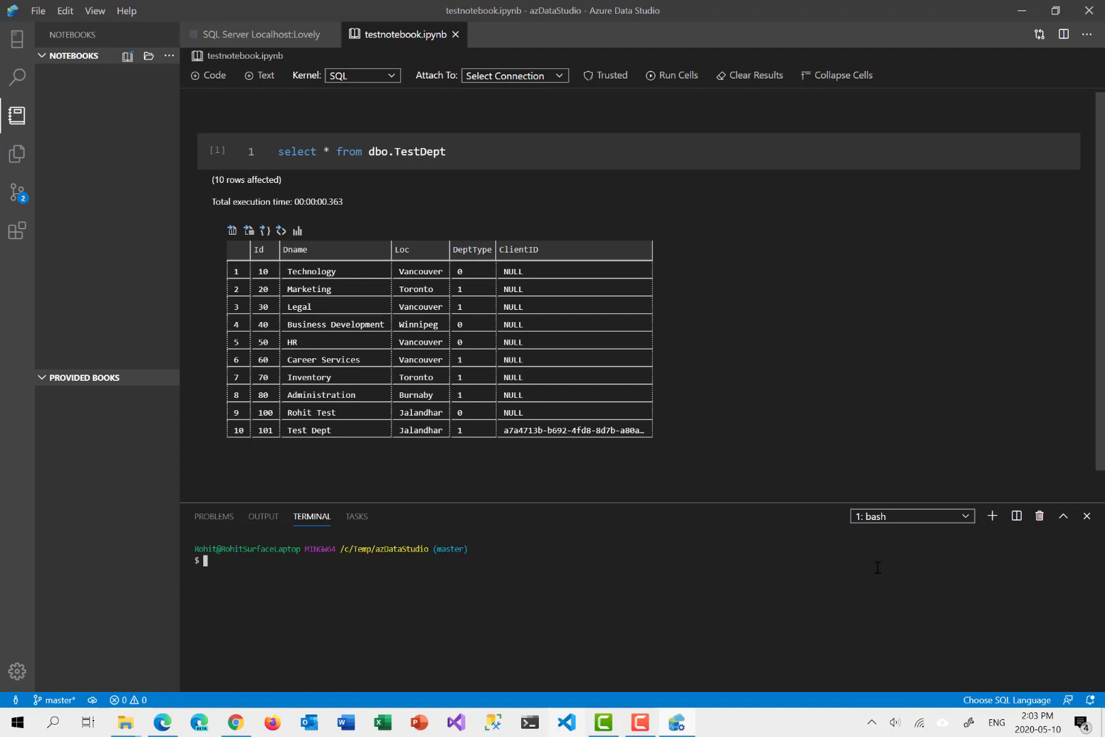
- Check the available shells, list the files in the project folder with ls, and check the repository with git status
{"action": "left_click", "coordinate": [967, 520]}
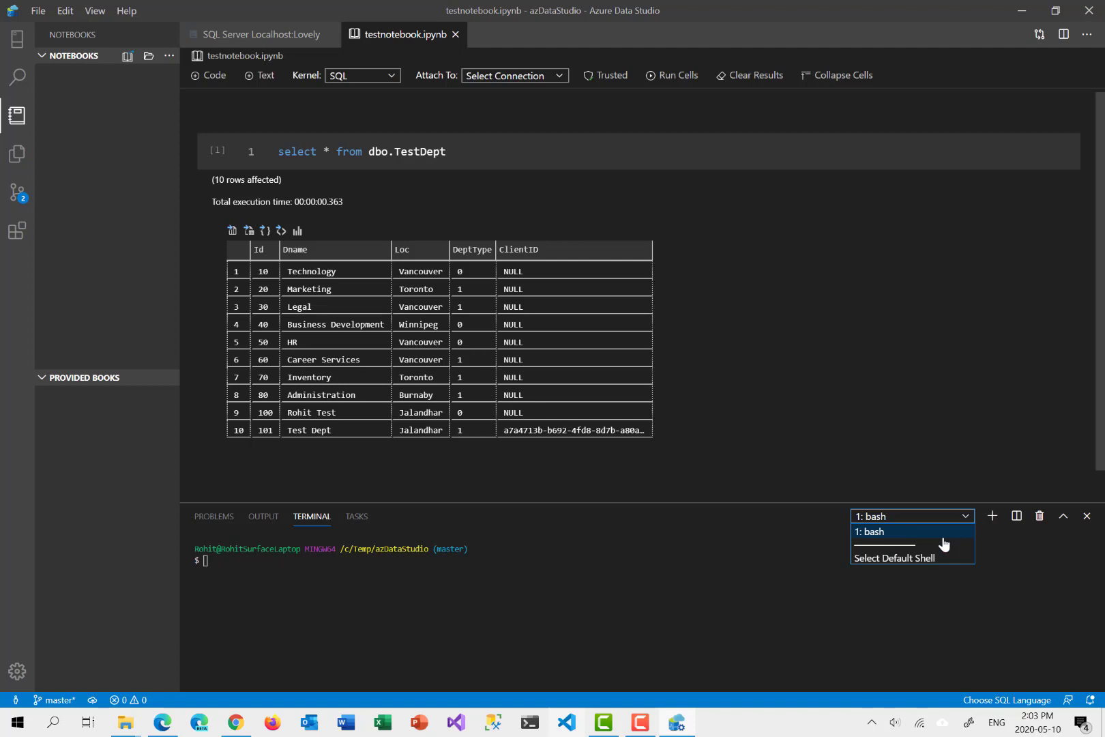
{"action": "left_click", "coordinate": [325, 573]}
{"action": "type", "text": "ls"}
{"action": "key", "text": "Return"}
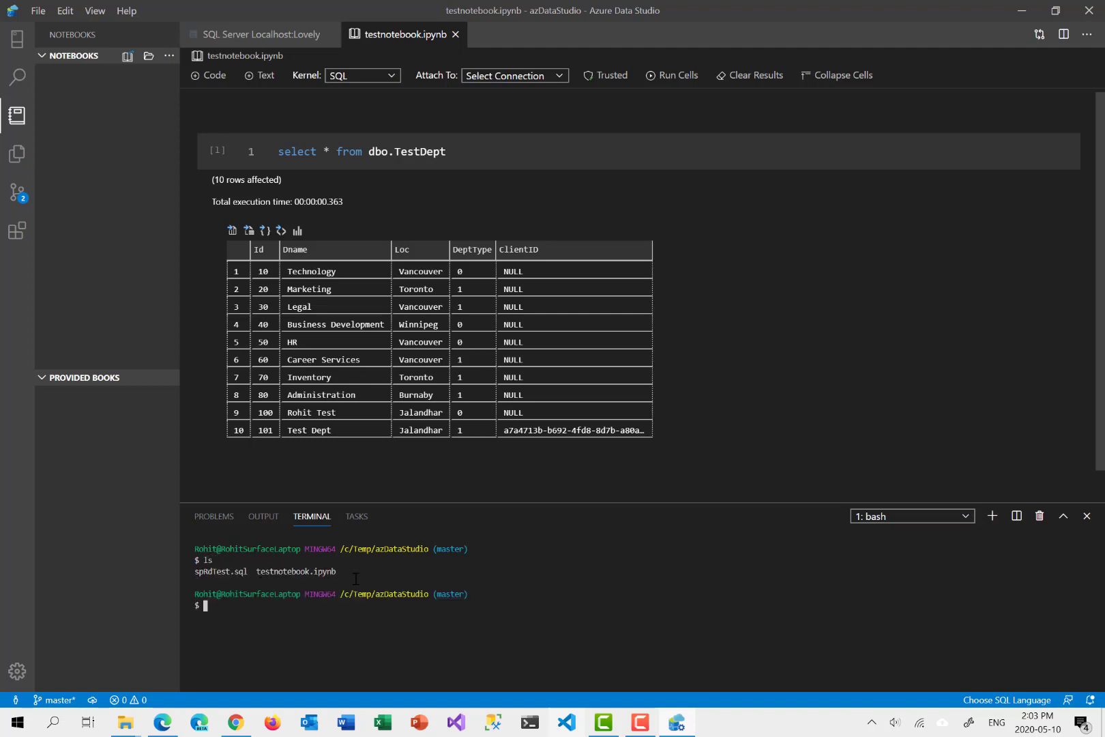
{"action": "type", "text": "git status"}
{"action": "key", "text": "Return"}
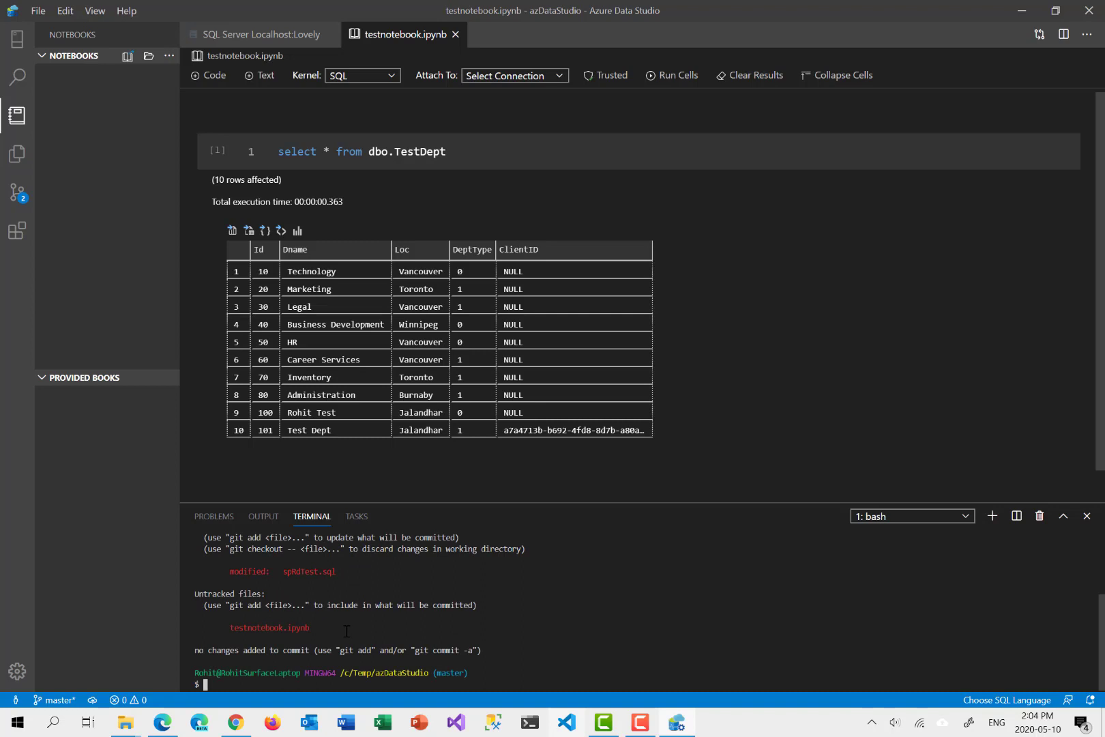
- Stage all changed and untracked files in the repository with git add
{"action": "type", "text": "git add ."}
{"action": "key", "text": "Return"}
- Commit the staged files with the message "Added a notebook in azure data studio"
{"action": "type", "text": "git "}
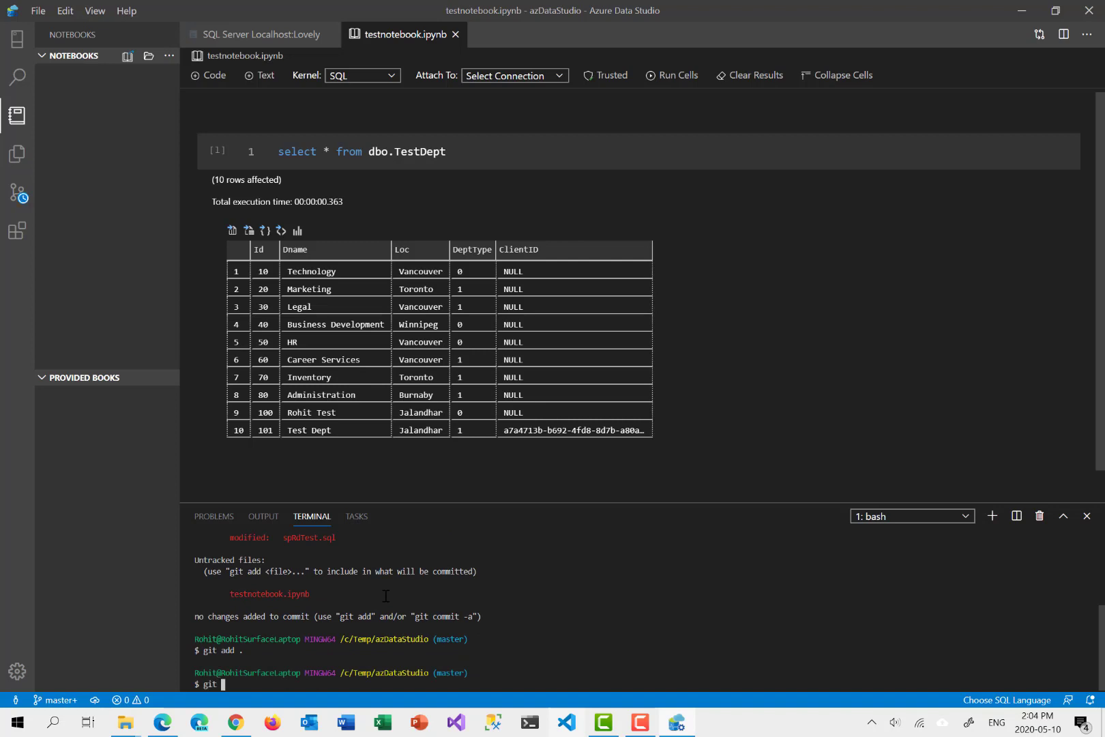
{"action": "type", "text": "commit -m \"Added a notebook in the"}
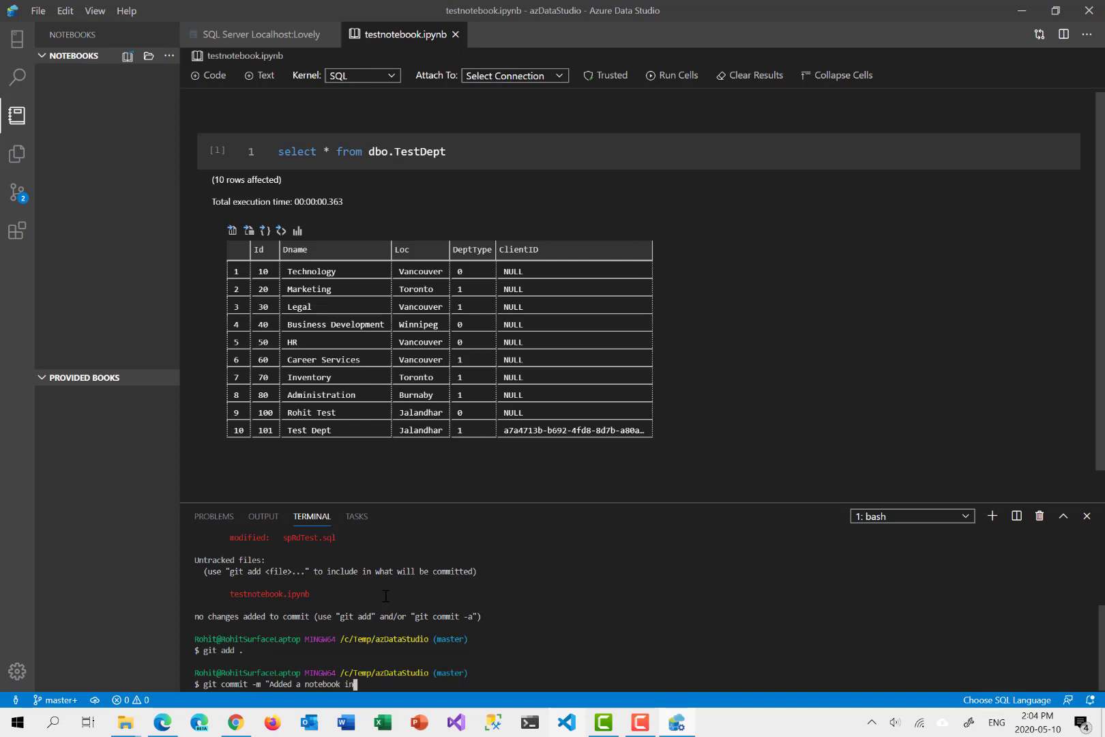
{"action": "key", "text": "BackSpace"}
{"action": "key", "text": "BackSpace"}
{"action": "key", "text": "BackSpace"}
{"action": "key", "text": "BackSpace"}
{"action": "type", "text": "azure data studio\""}
{"action": "key", "text": "Return"}
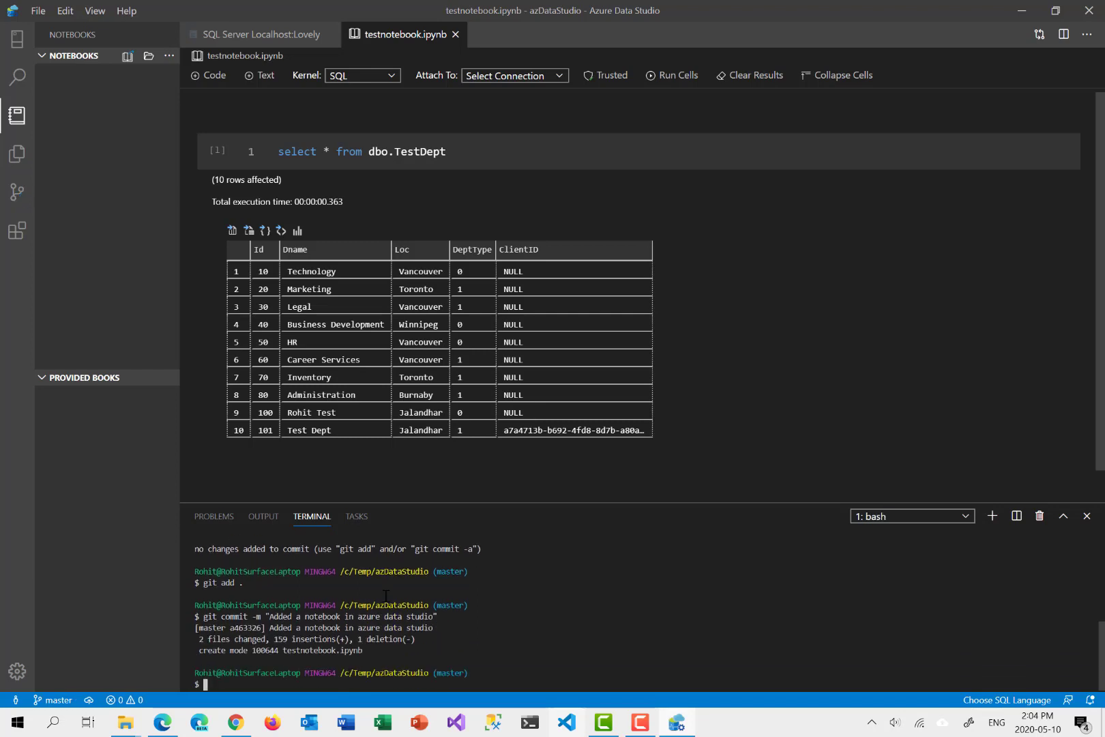
- Push the commit to origin master and check the repository with git status
{"action": "type", "text": "git push orog"}
{"action": "key", "text": "BackSpace"}
{"action": "key", "text": "BackSpace"}
{"action": "type", "text": "igin master"}
{"action": "key", "text": "Return"}
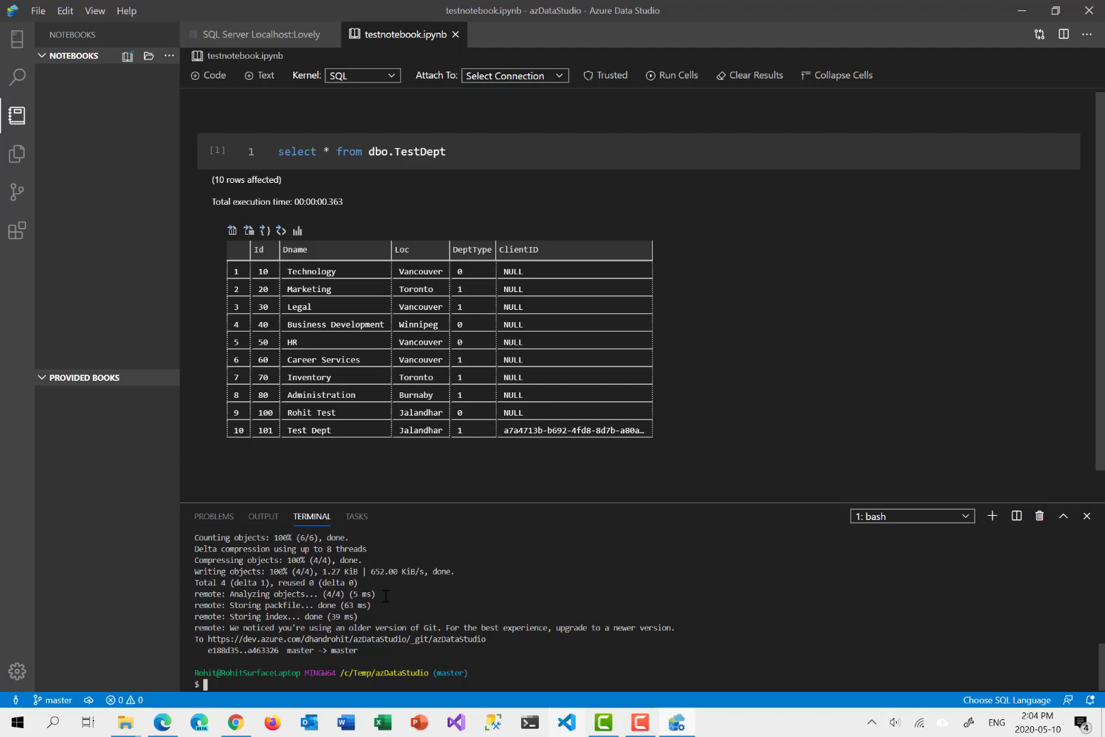
{"action": "type", "text": "git status"}
{"action": "key", "text": "Return"}
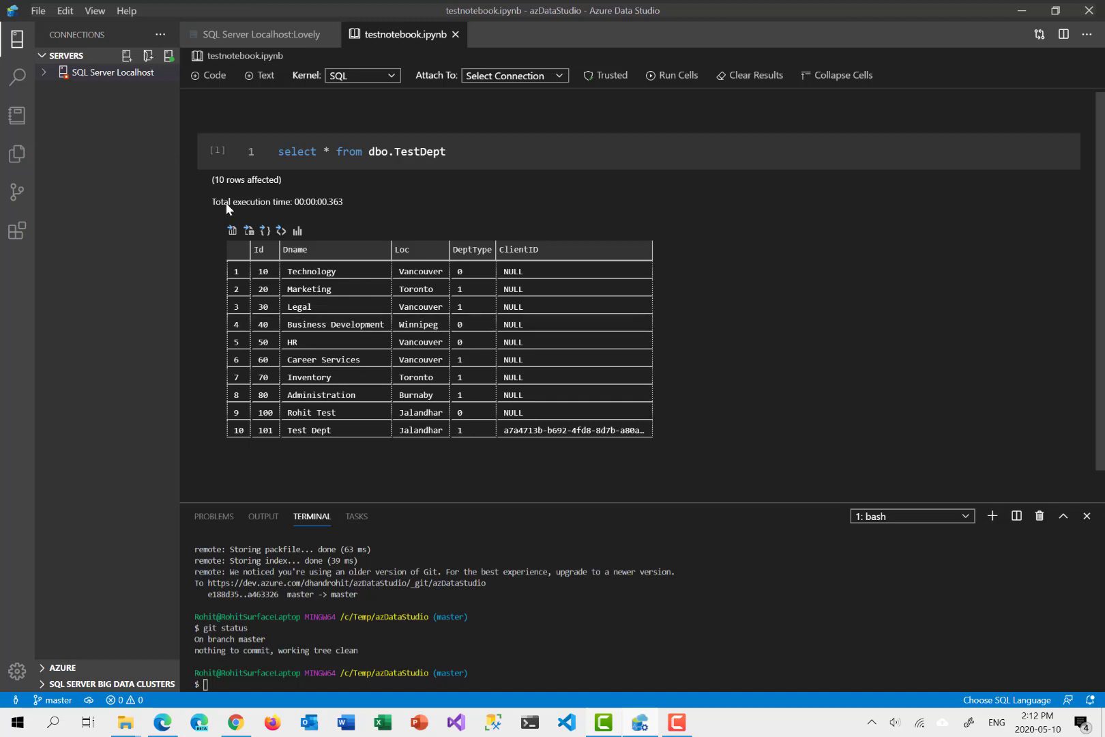
- Connect to SQL Server Localhost, expand its stored procedures, and script dbo.spRdTest as Alter
{"action": "left_click", "coordinate": [18, 45]}
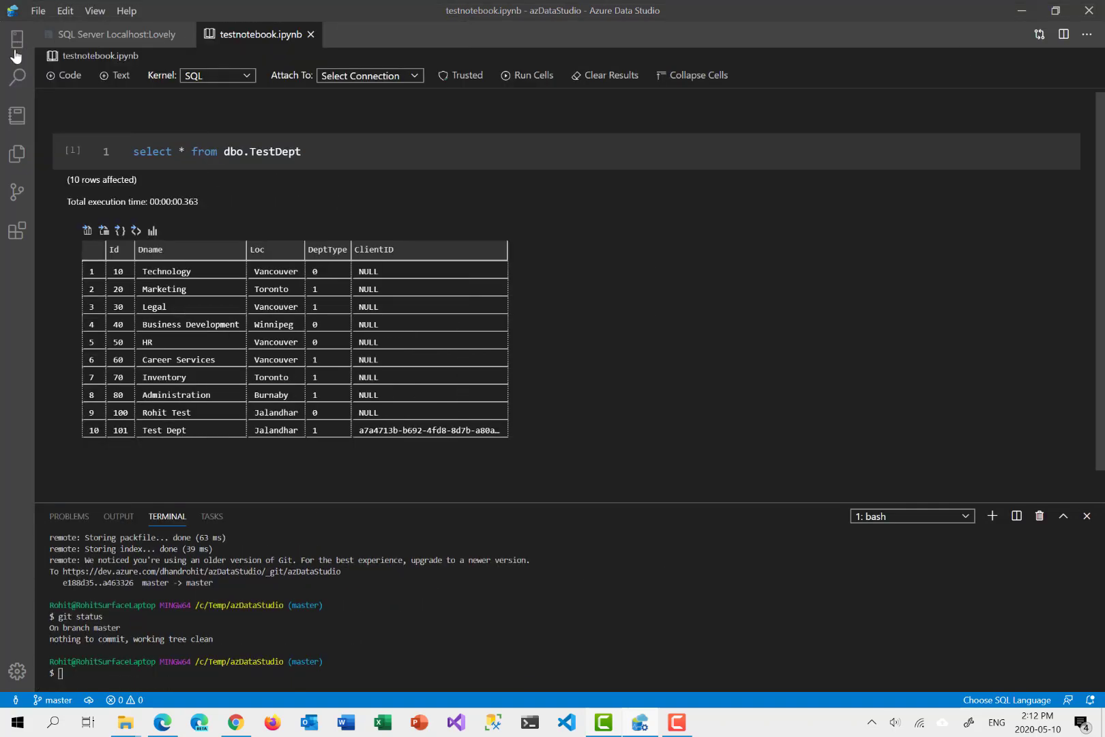
{"action": "left_click", "coordinate": [16, 45]}
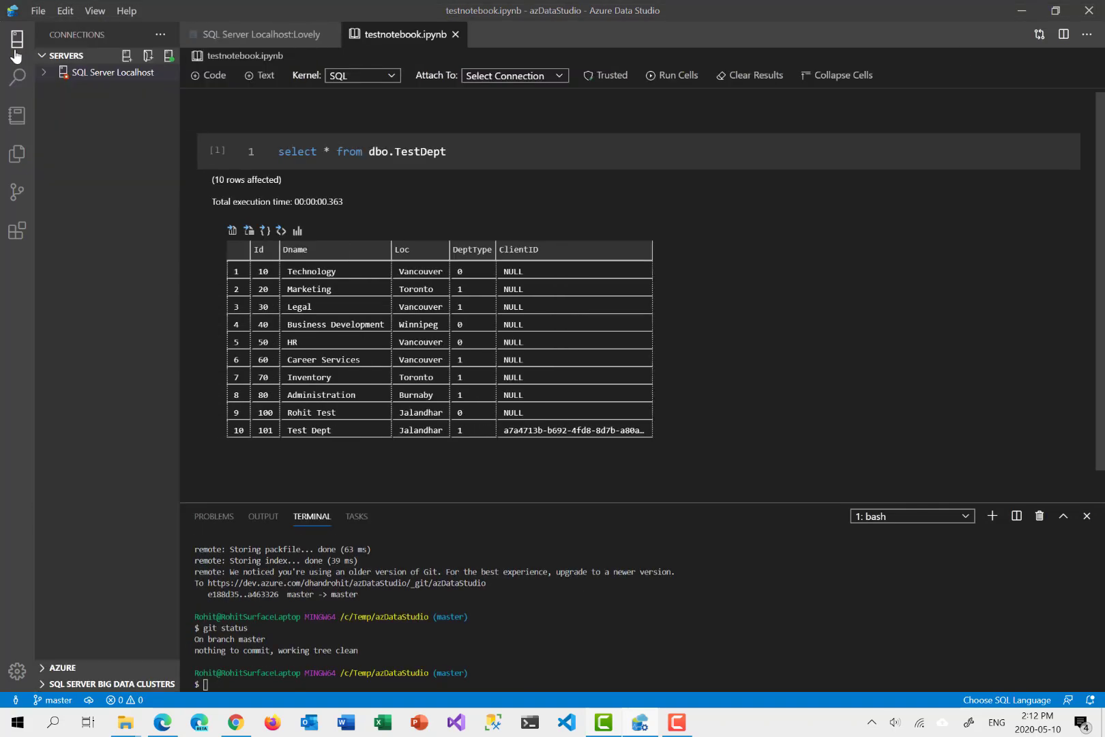
{"action": "left_click", "coordinate": [64, 80]}
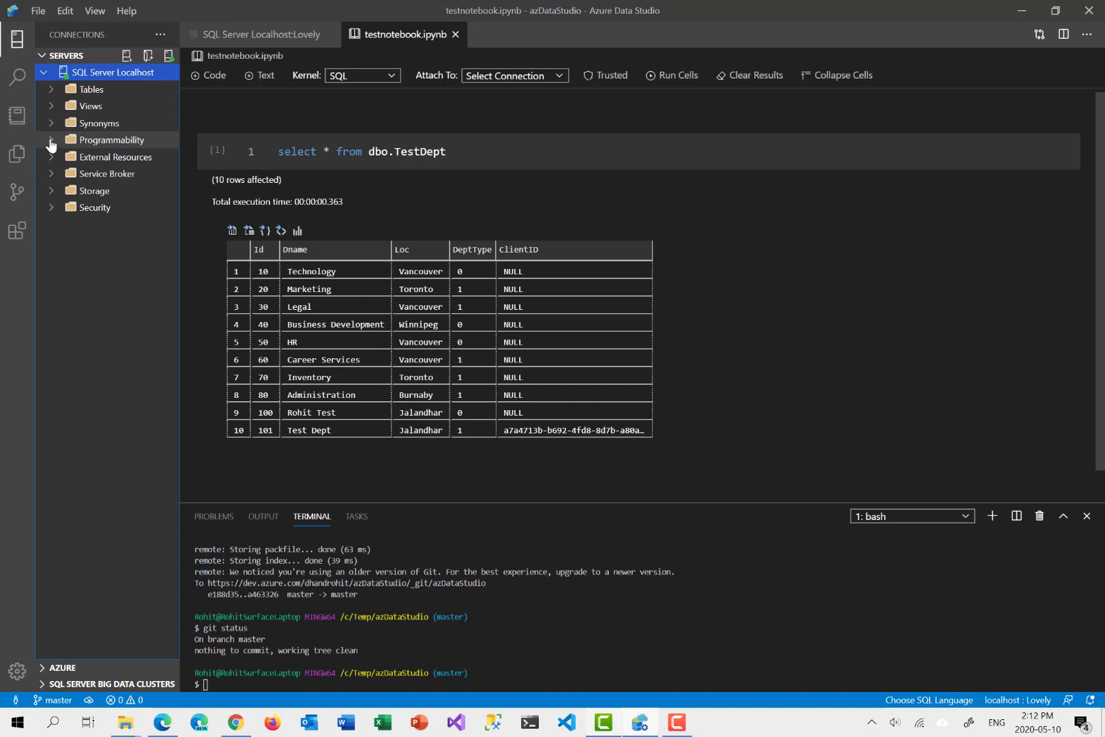
{"action": "left_click", "coordinate": [51, 140]}
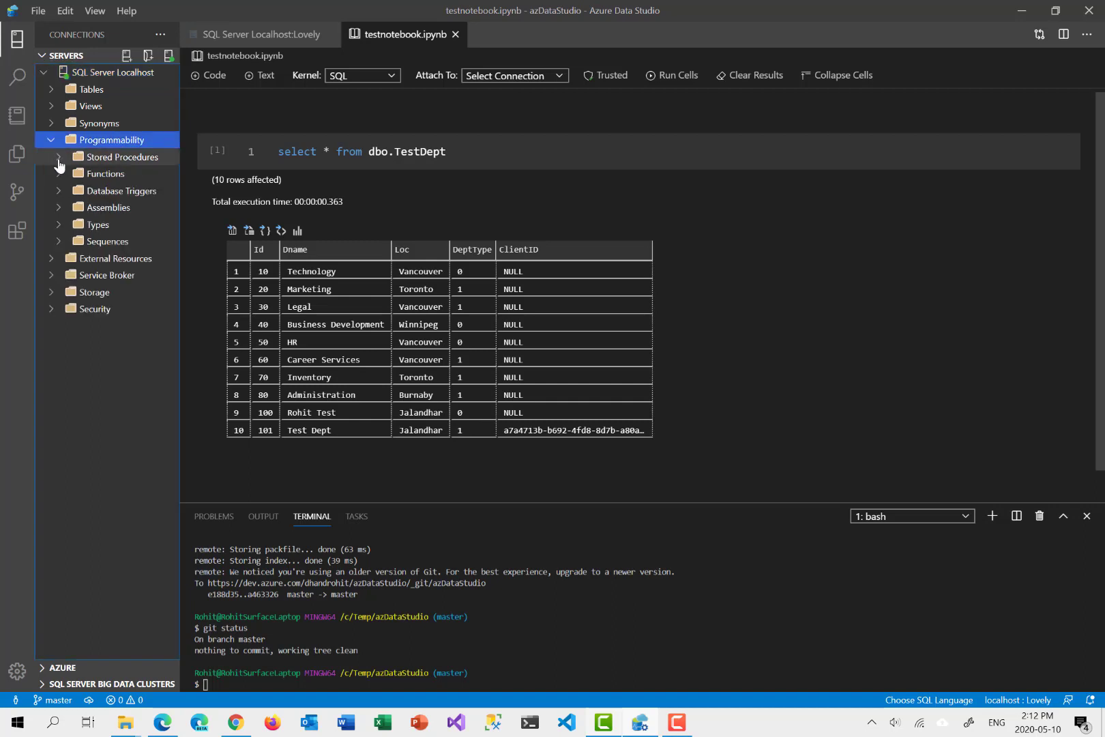
{"action": "left_click", "coordinate": [58, 158]}
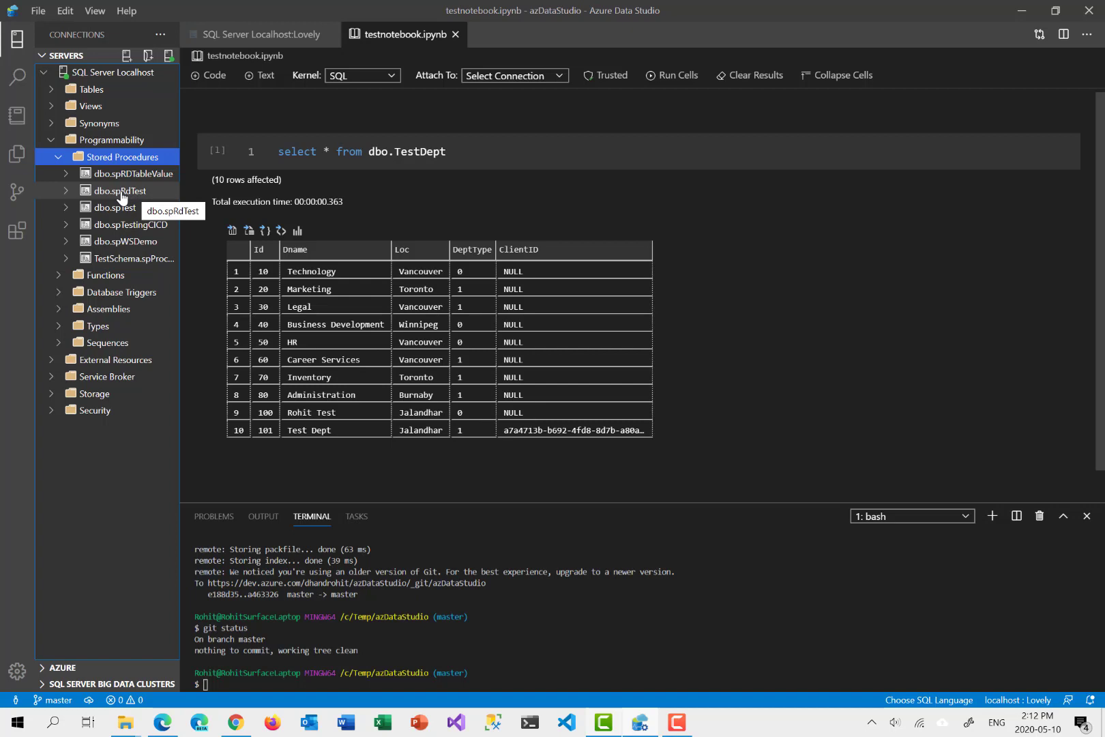
{"action": "right_click", "coordinate": [122, 197]}
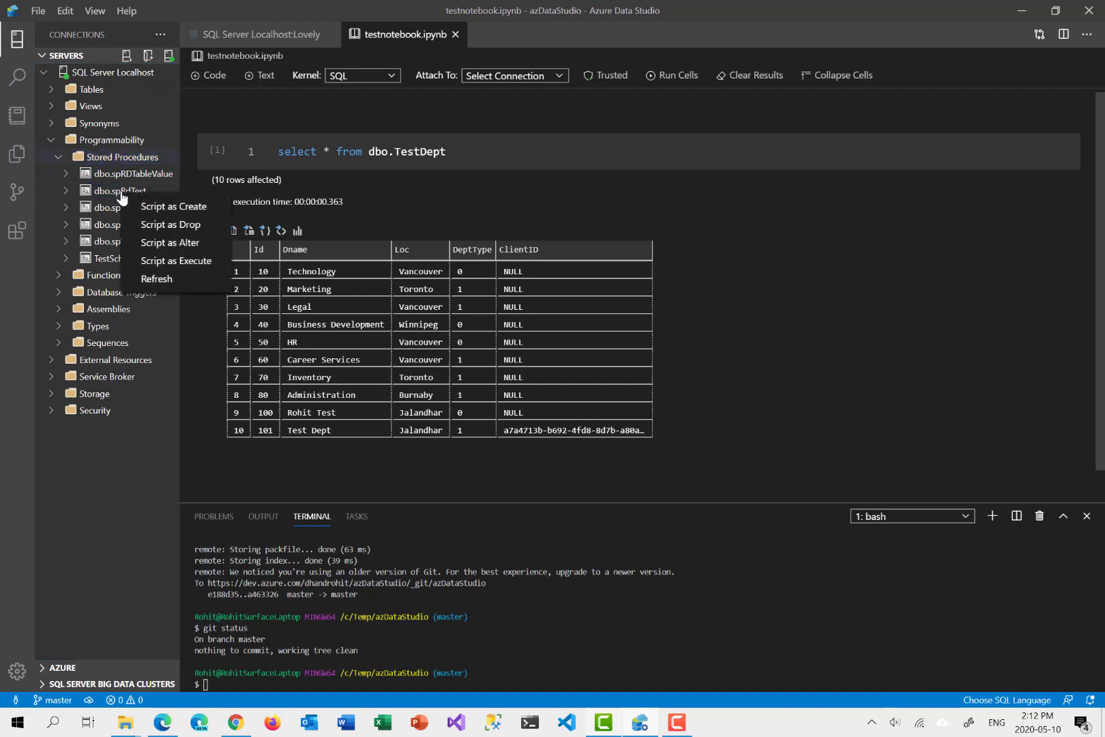
{"action": "left_click", "coordinate": [161, 244]}
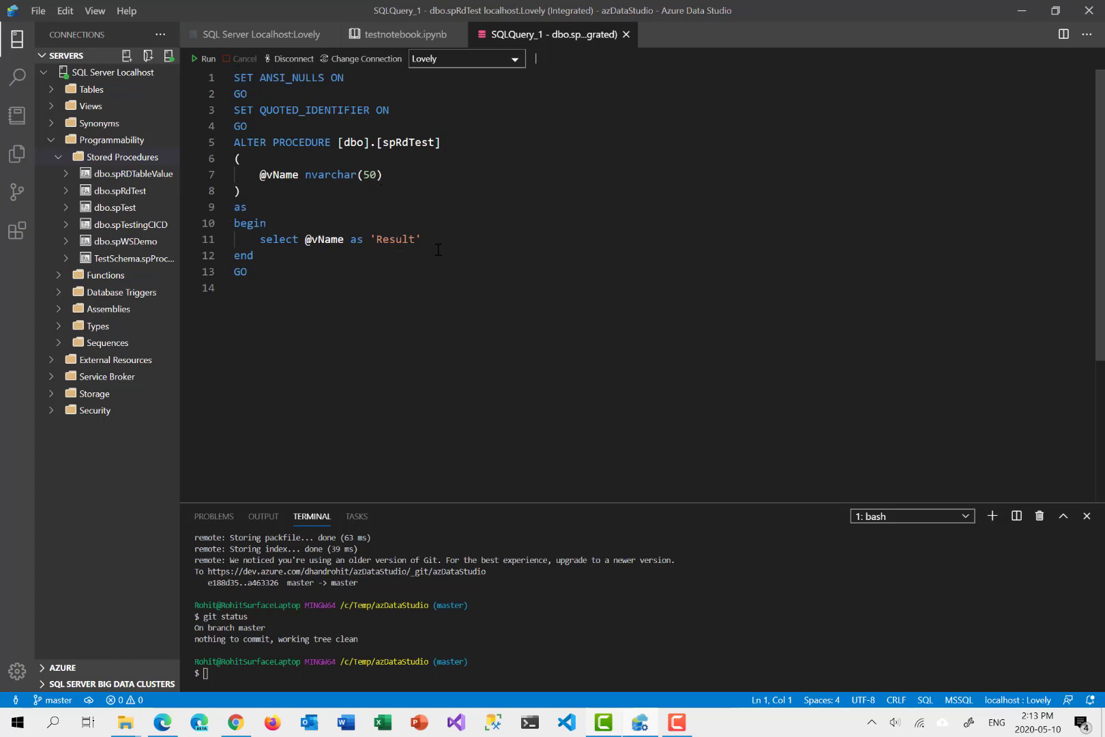
{"action": "left_click", "coordinate": [340, 221]}
{"action": "key", "text": "Return"}
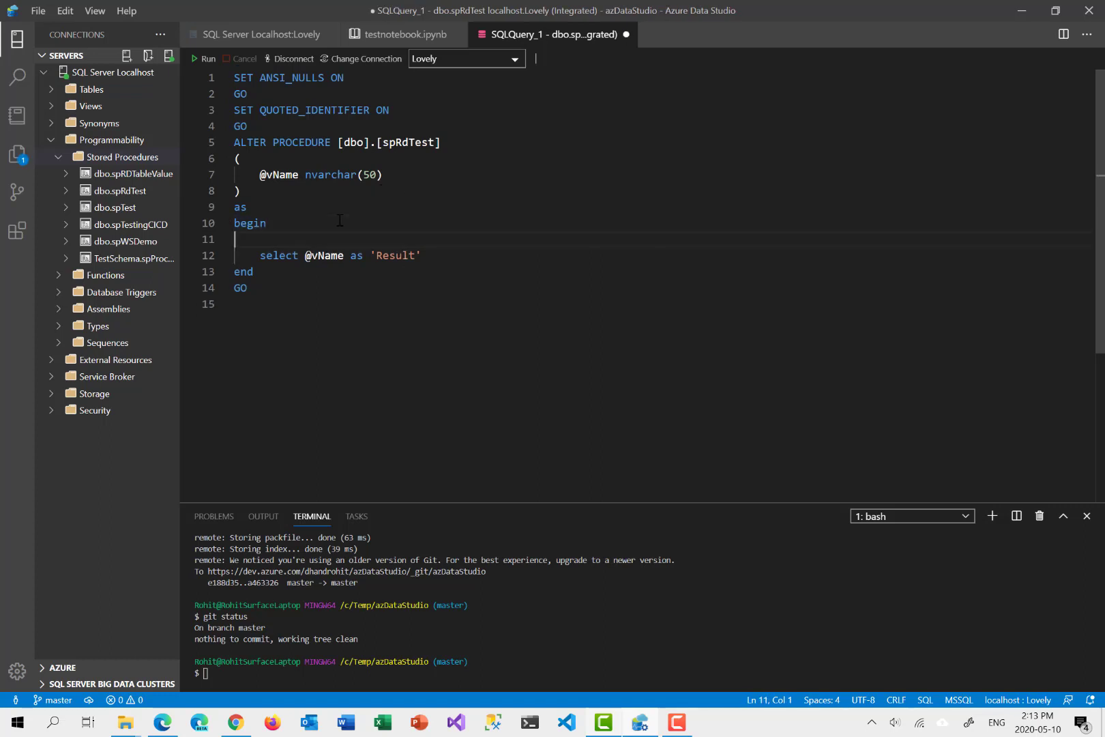
{"action": "type", "text": "set @v"}
{"action": "type", "text": "Name = "}
{"action": "type", "text": "'"}
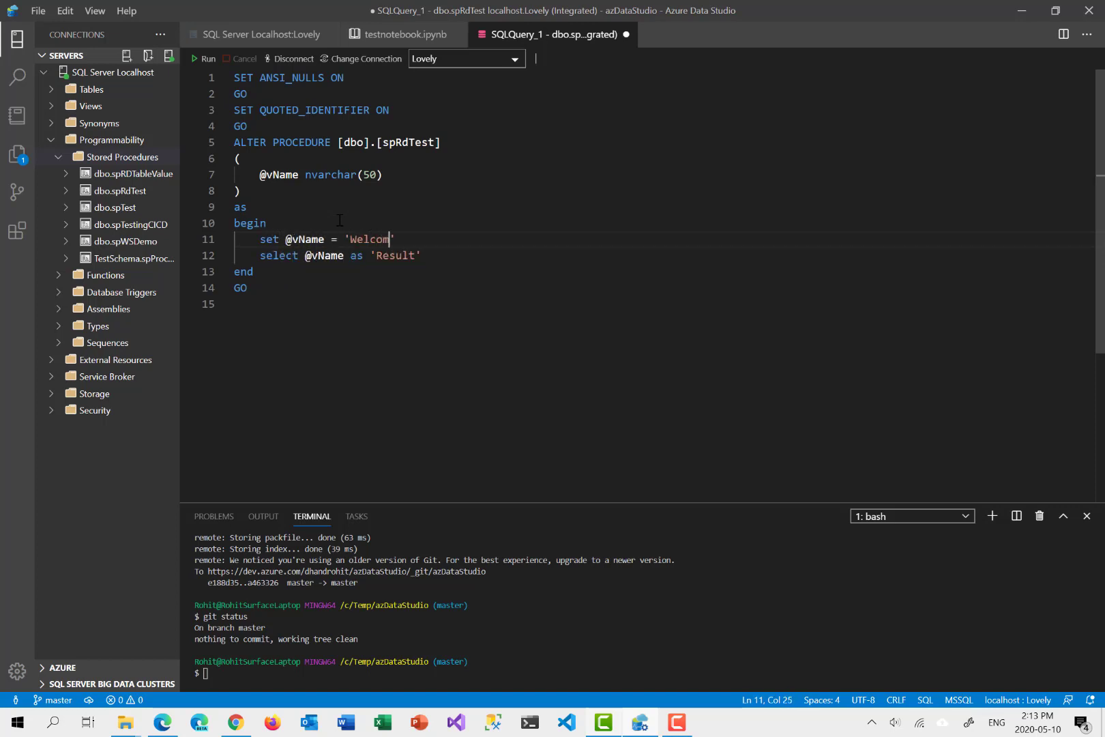
{"action": "type", "text": "Welcome to Azure Data Studo"}
{"action": "key", "text": "BackSpace"}
{"action": "type", "text": "io "}
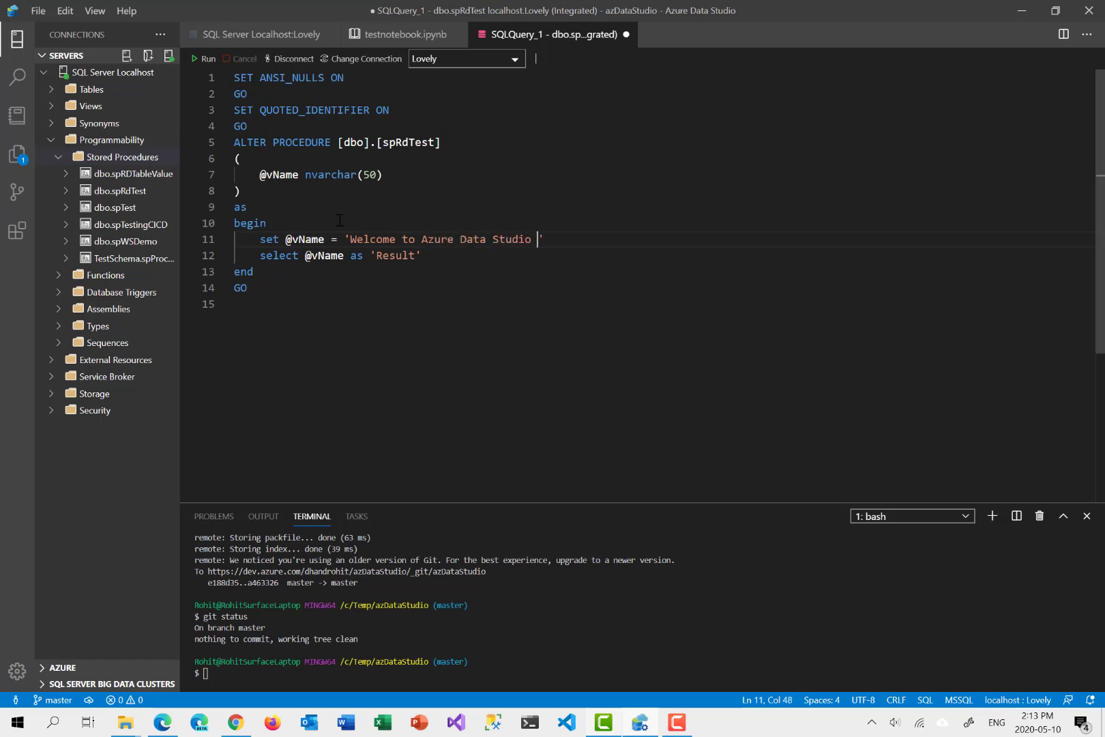
{"action": "type", "text": "! '+"}
{"action": "type", "text": "@vName"}
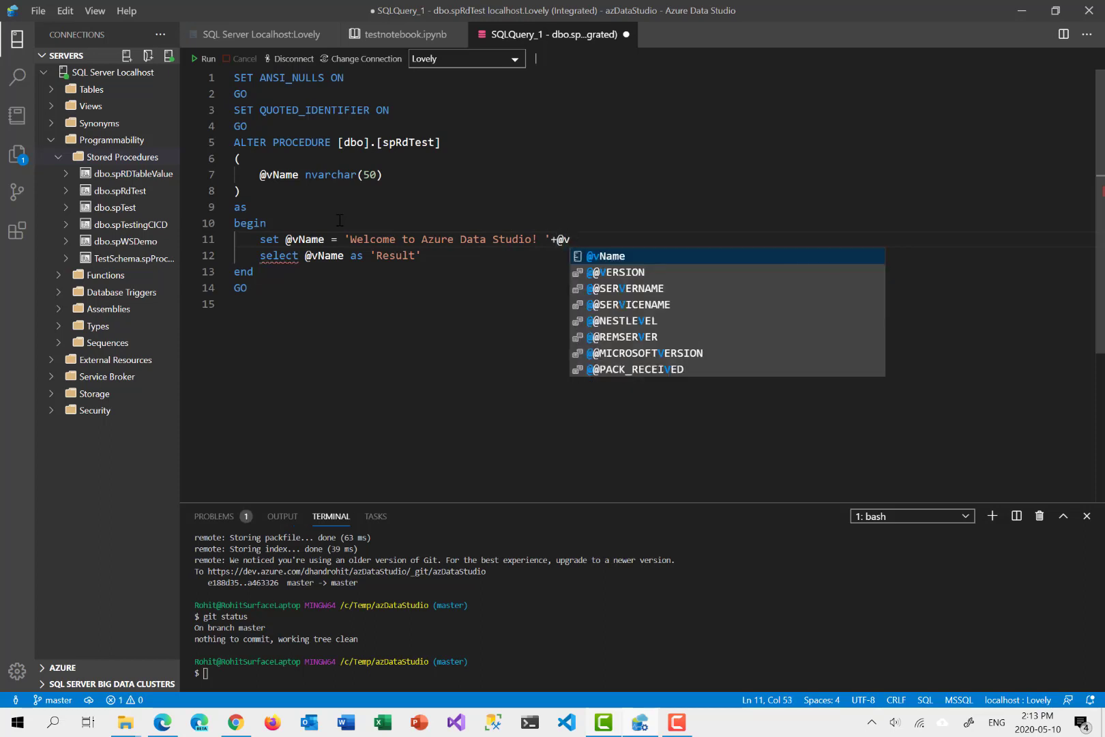
{"action": "left_click", "coordinate": [332, 257]}
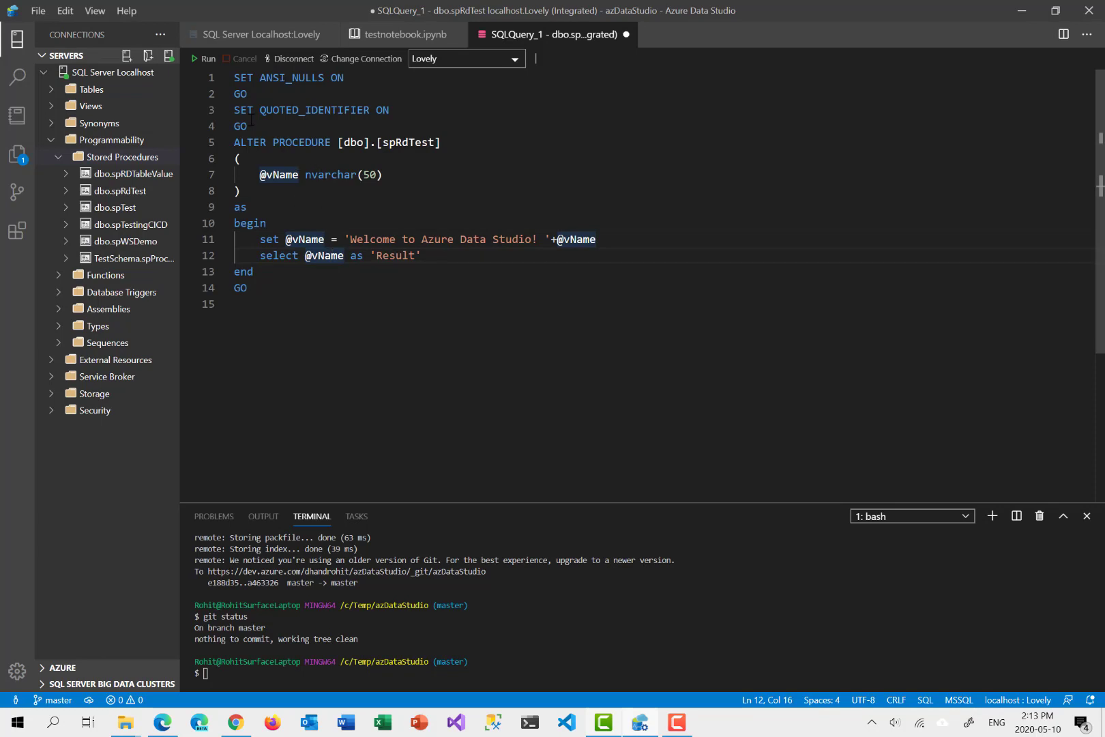
- Run the ALTER PROCEDURE script for dbo.spRdTest and shrink the messages area so the whole script can be read
{"action": "left_click", "coordinate": [204, 60]}
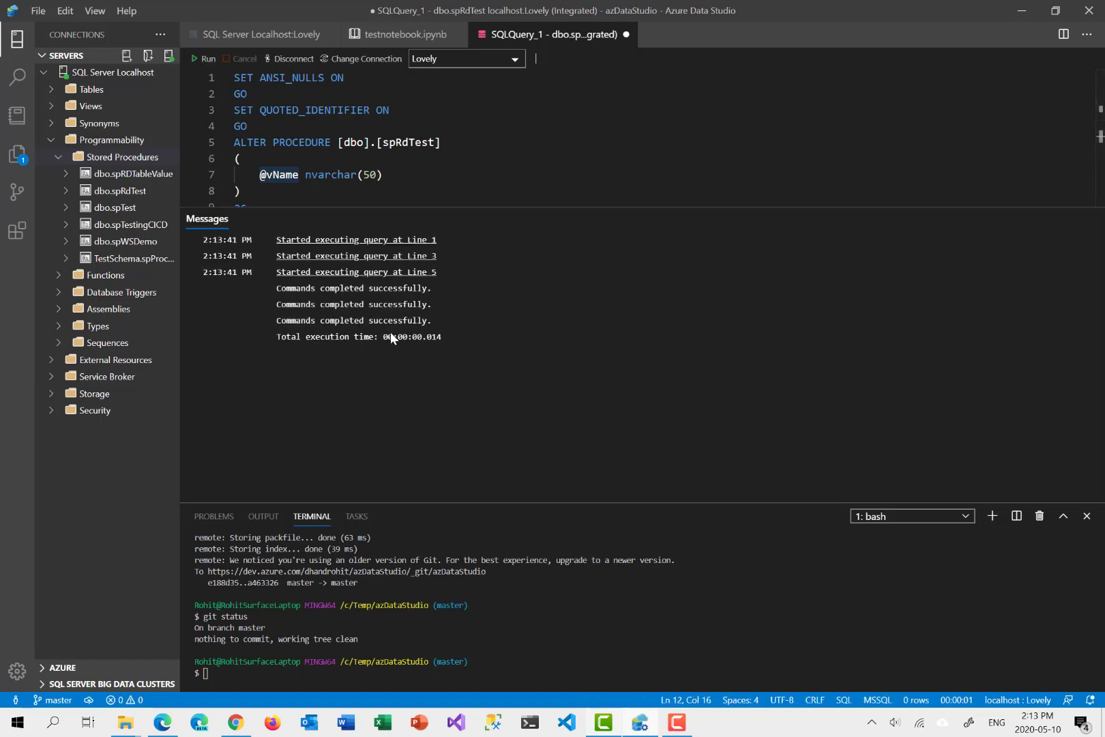
{"action": "left_click", "coordinate": [551, 146]}
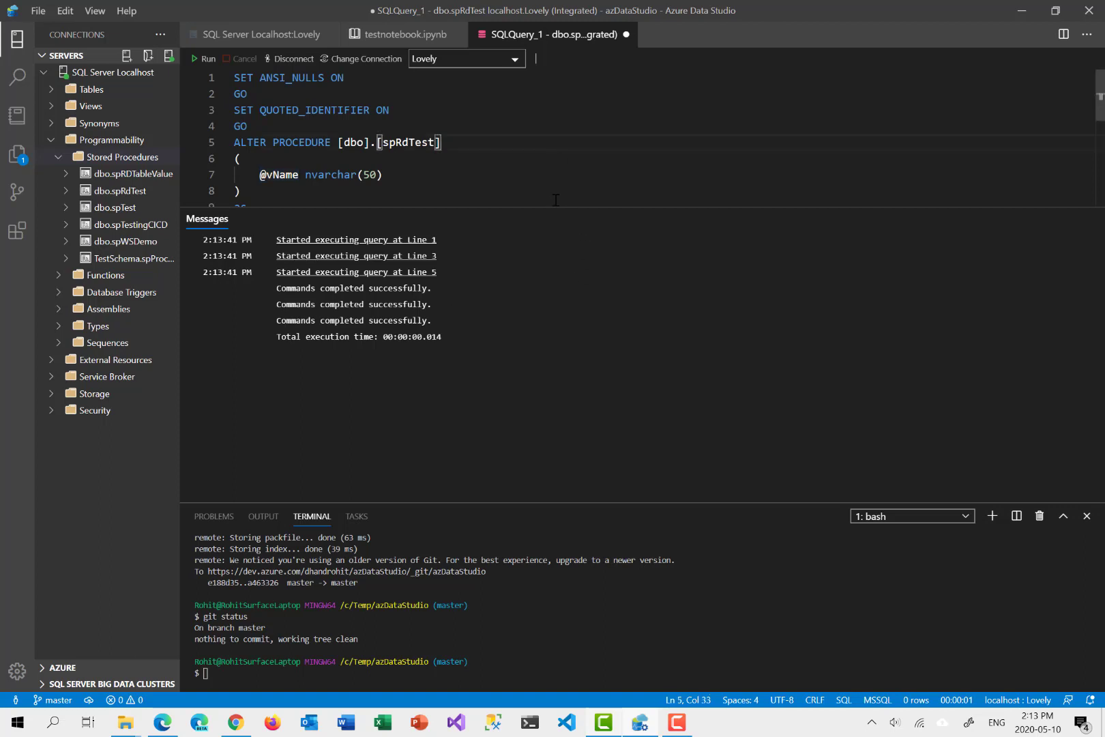
{"action": "left_click_drag", "start_coordinate": [551, 207], "coordinate": [546, 329]}
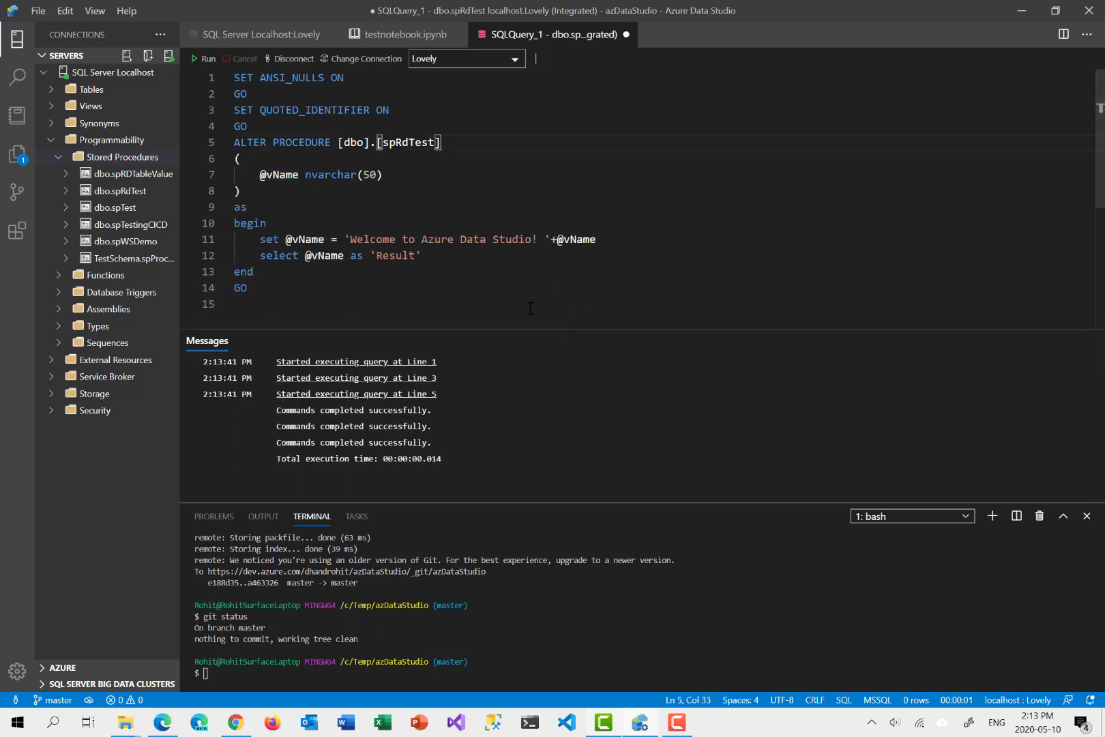
{"action": "left_click", "coordinate": [429, 243]}
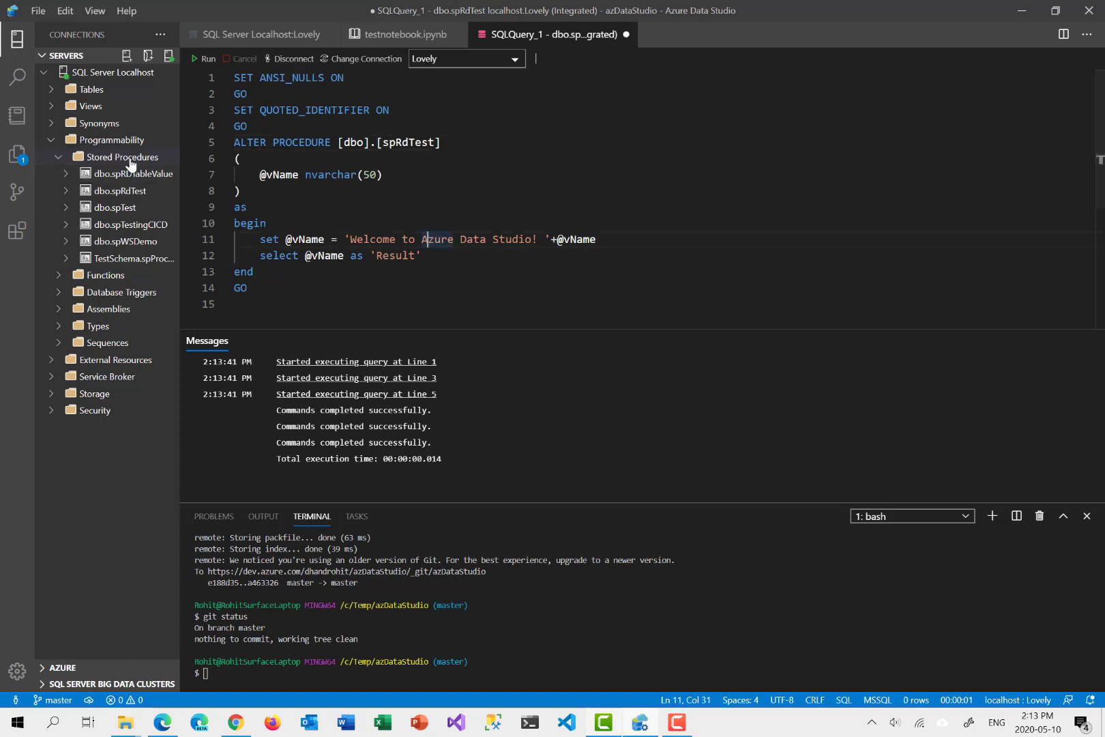
- Create a new query containing an Execute statement for dbo.spRdTest
{"action": "left_click", "coordinate": [35, 12]}
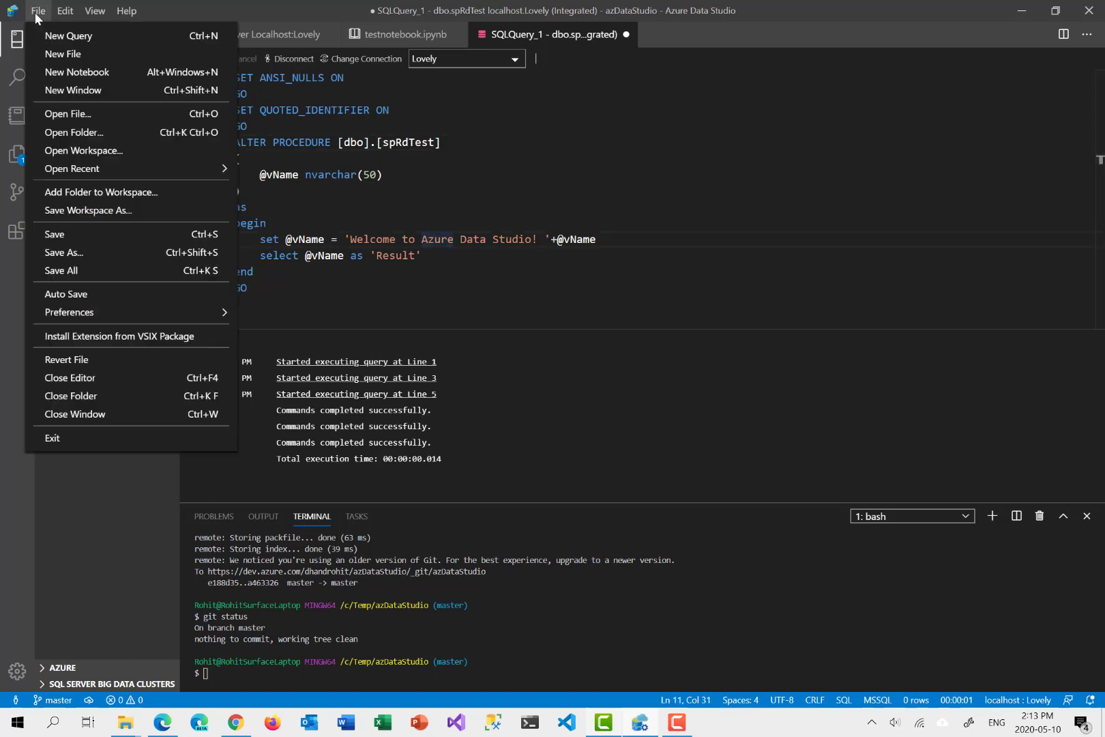
{"action": "left_click", "coordinate": [45, 33]}
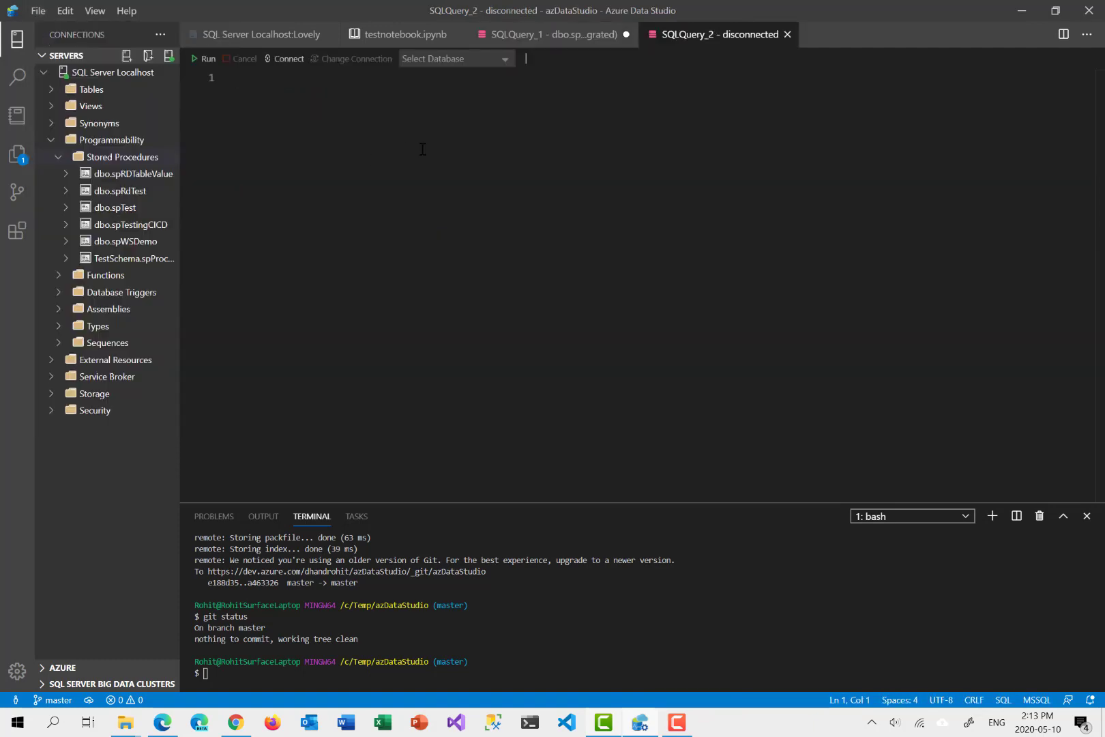
{"action": "type", "text": "Execute "}
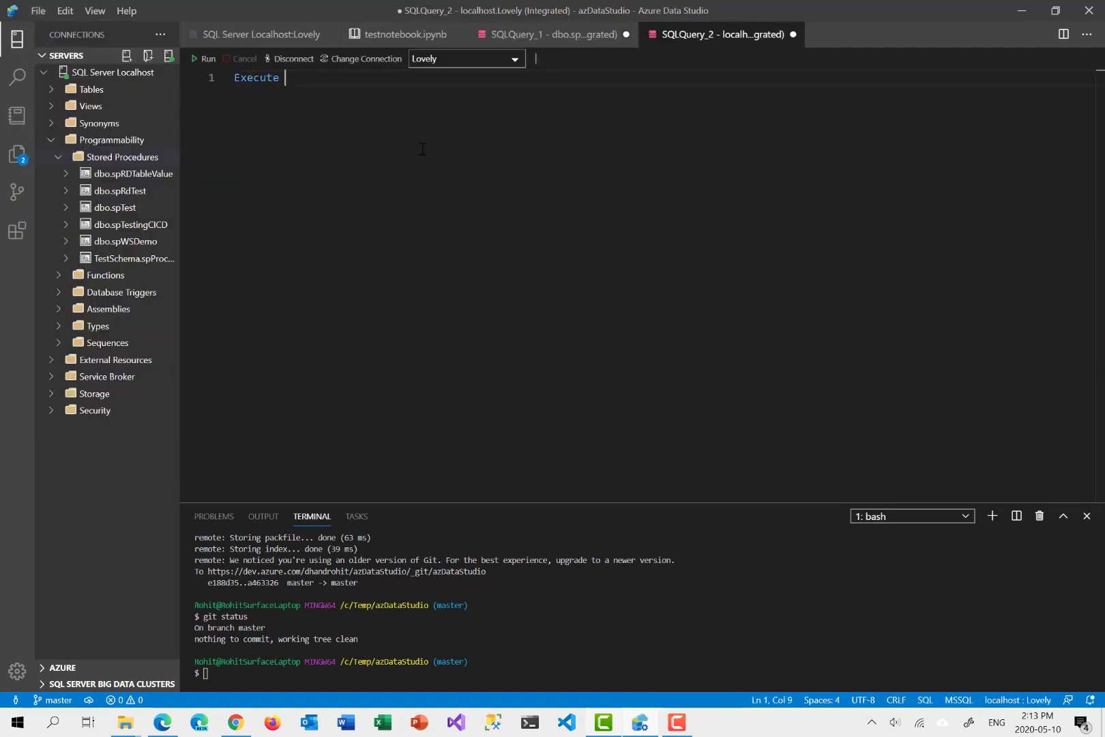
{"action": "type", "text": "dbo."}
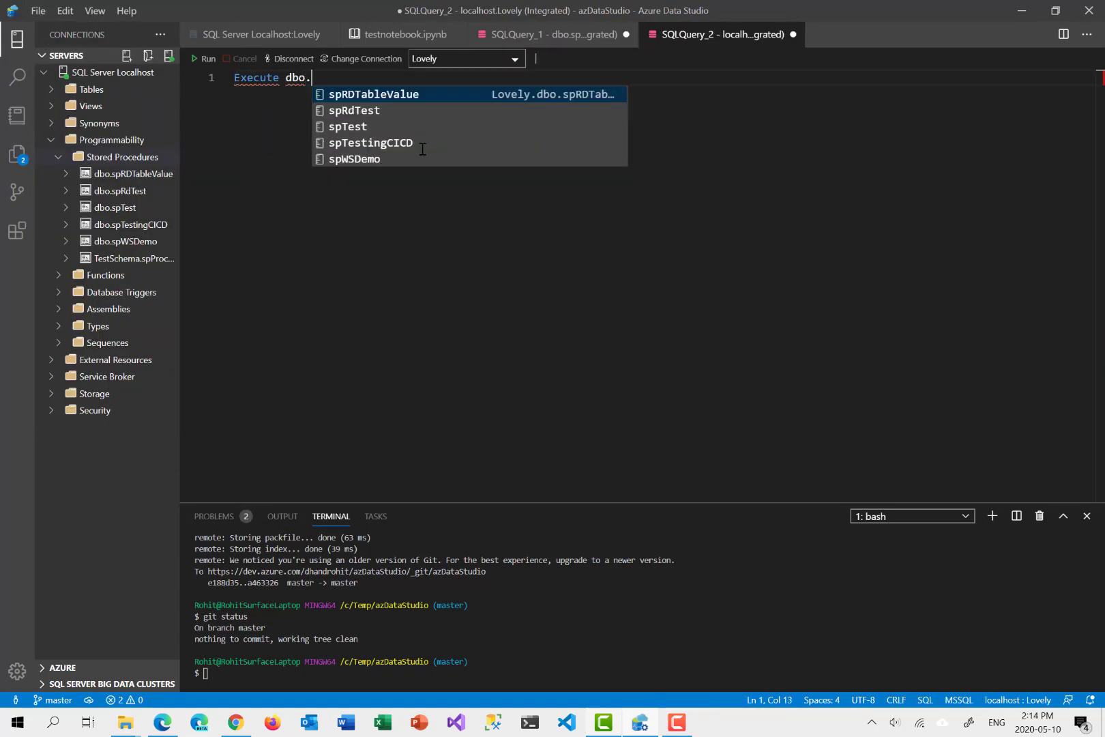
{"action": "type", "text": "sp"}
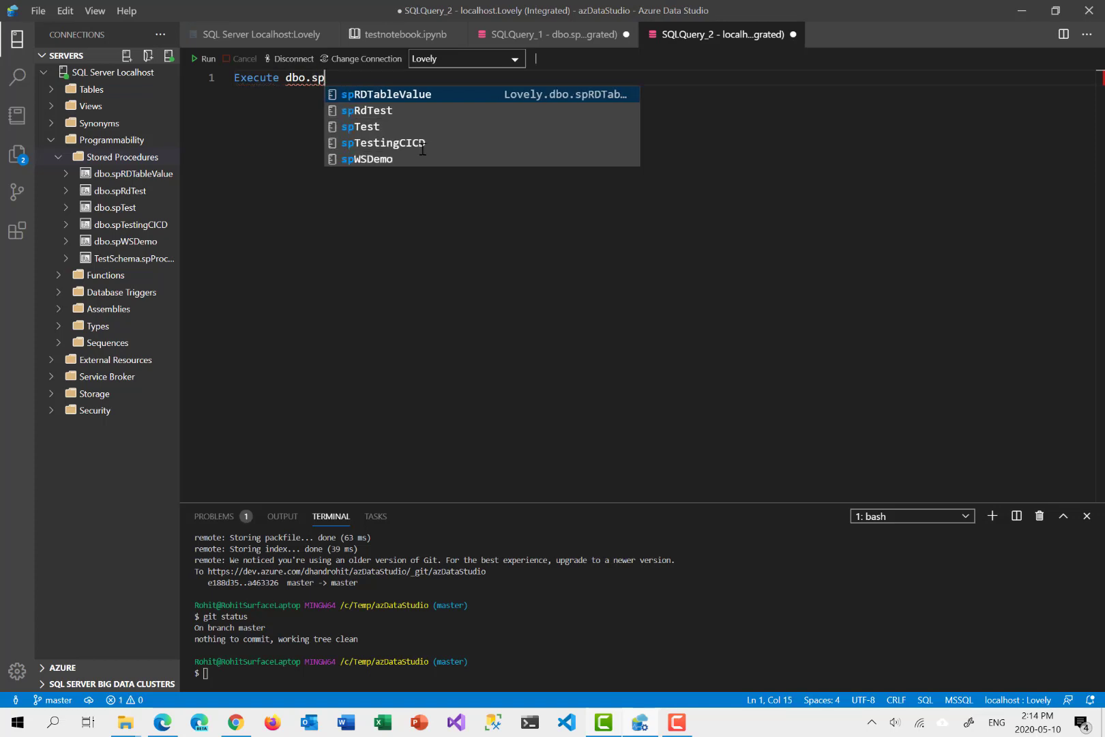
{"action": "type", "text": "Rdtest"}
{"action": "key", "text": "BackSpace"}
{"action": "key", "text": "BackSpace"}
{"action": "key", "text": "BackSpace"}
{"action": "key", "text": "BackSpace"}
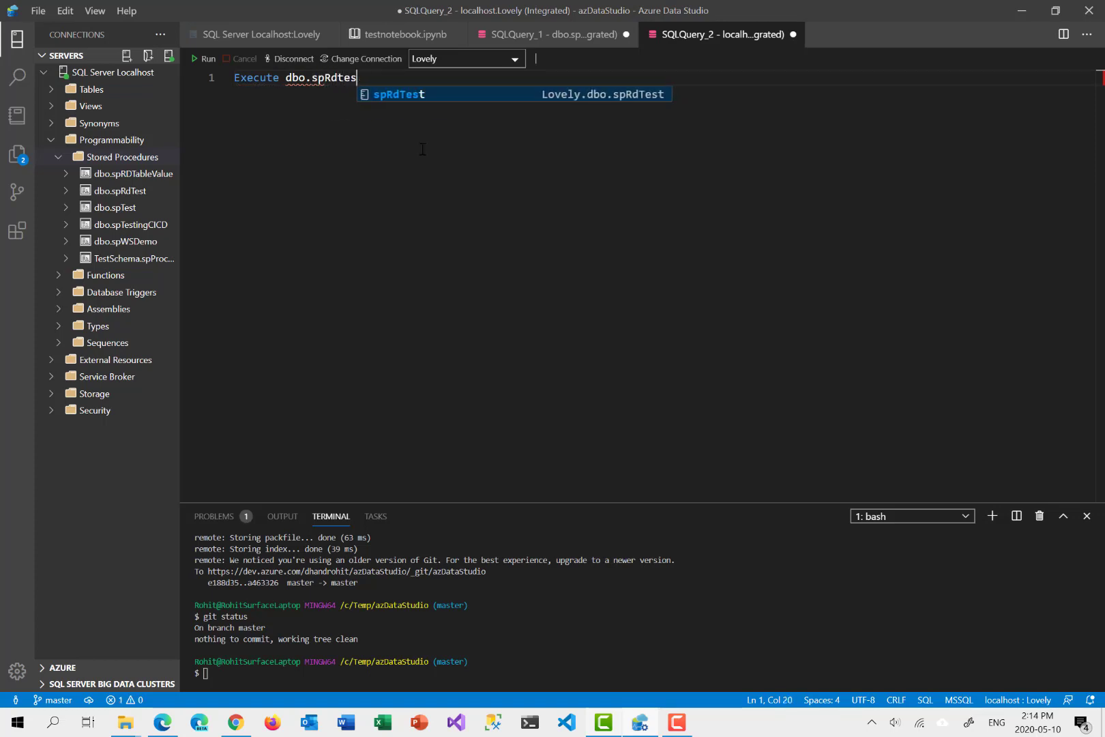
{"action": "key", "text": "Tab"}
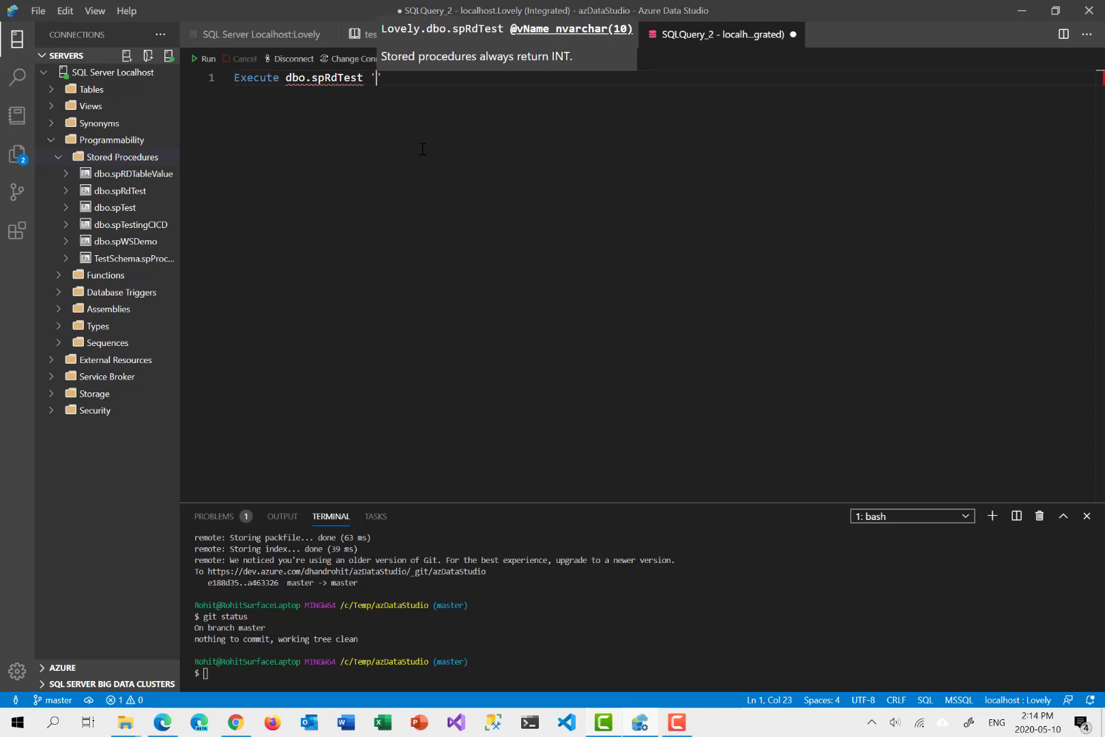
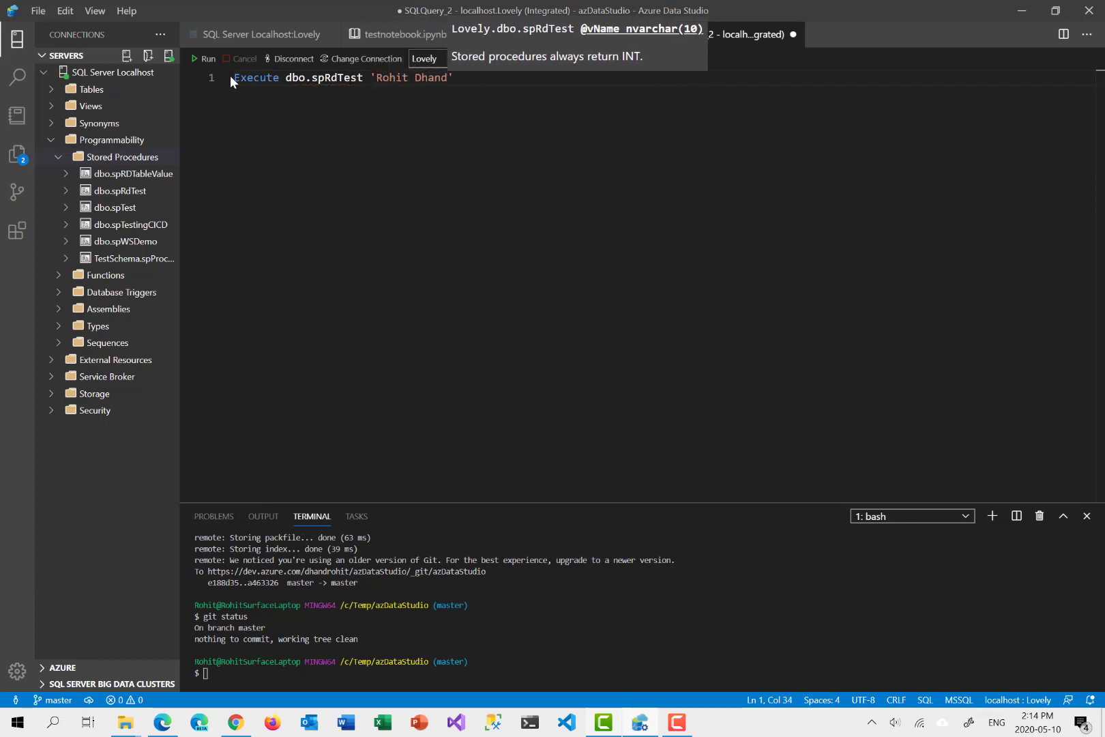
- Pass a person's full name in single quotes as the procedure's argument and run the query
{"action": "type", "text": "'"}
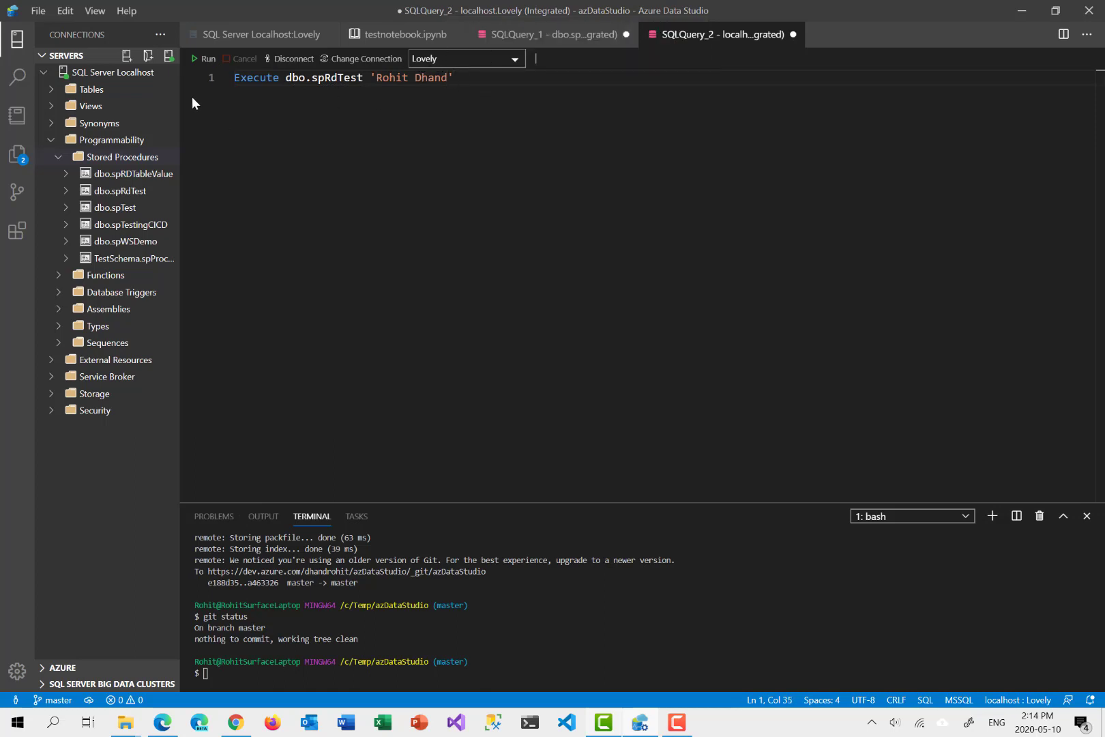
{"action": "left_click", "coordinate": [210, 63]}
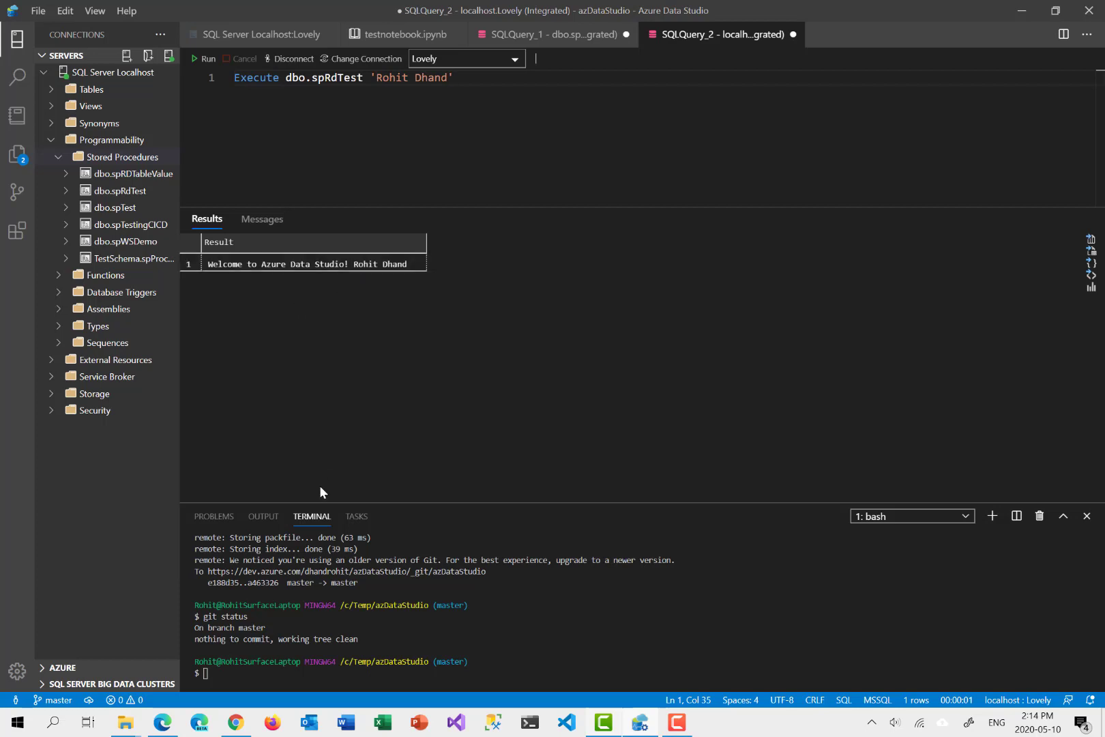
- Check the repository's state with git status in the terminal
{"action": "left_click", "coordinate": [248, 672]}
{"action": "type", "text": "git status"}
{"action": "key", "text": "Return"}
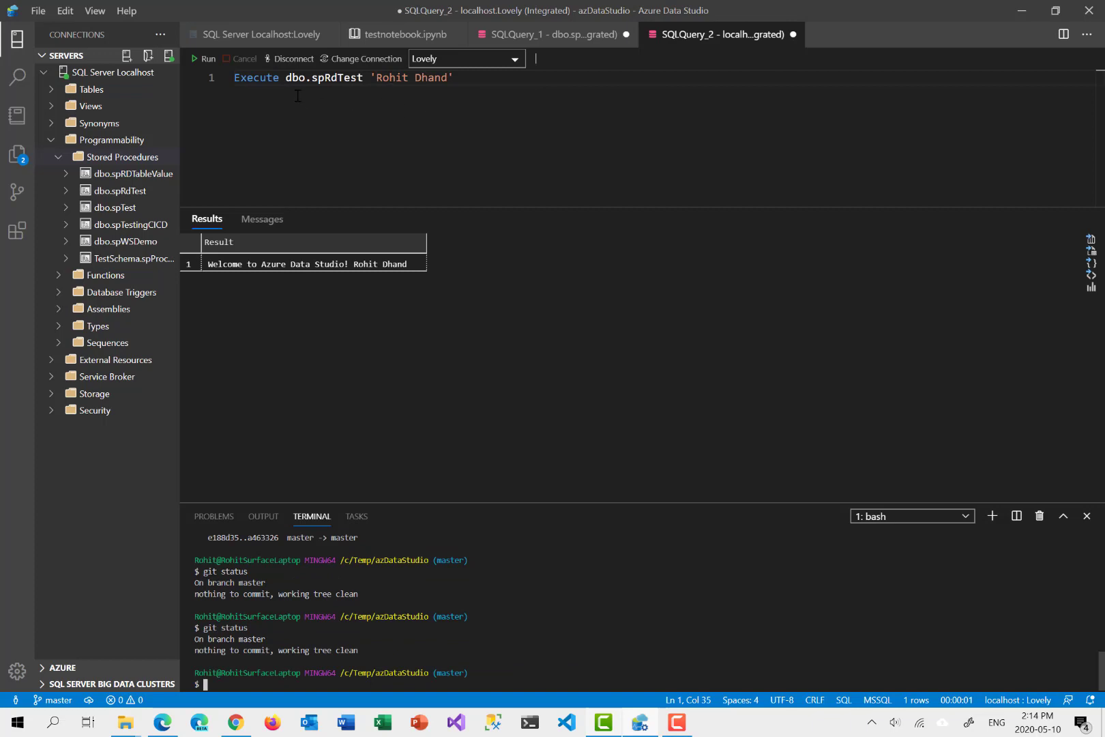
- Save the altered procedure script over the existing spRdTest SQL file in the azDataStudio folder
{"action": "left_click", "coordinate": [551, 37]}
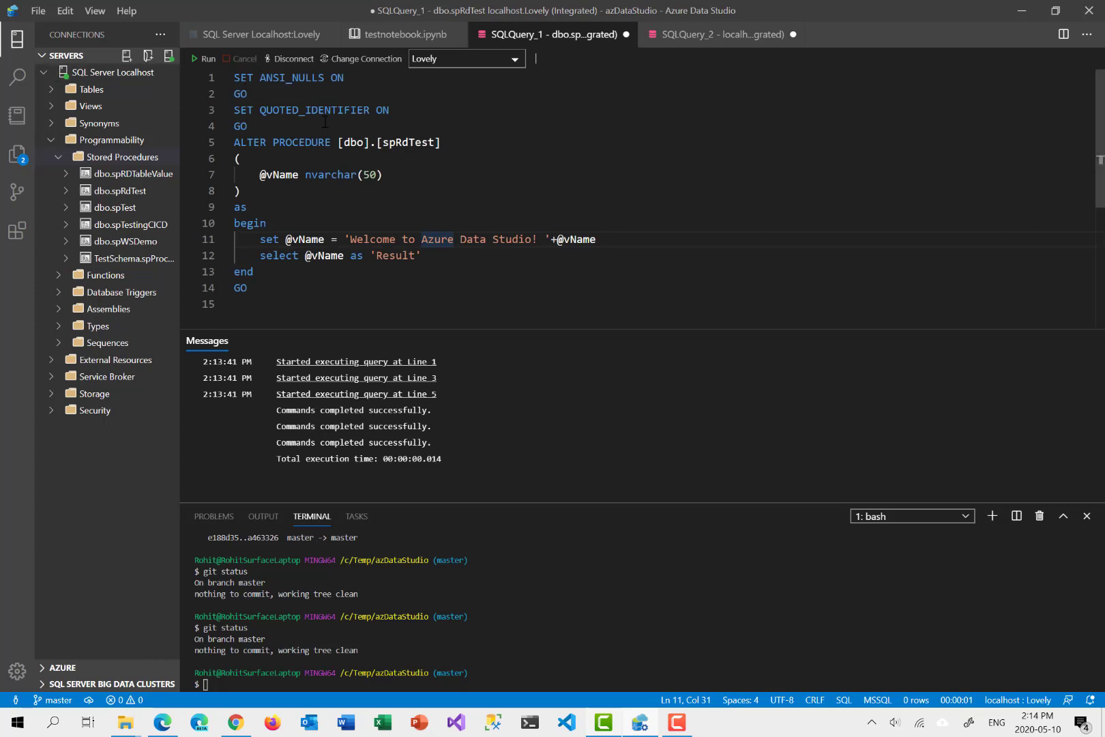
{"action": "left_click", "coordinate": [360, 197]}
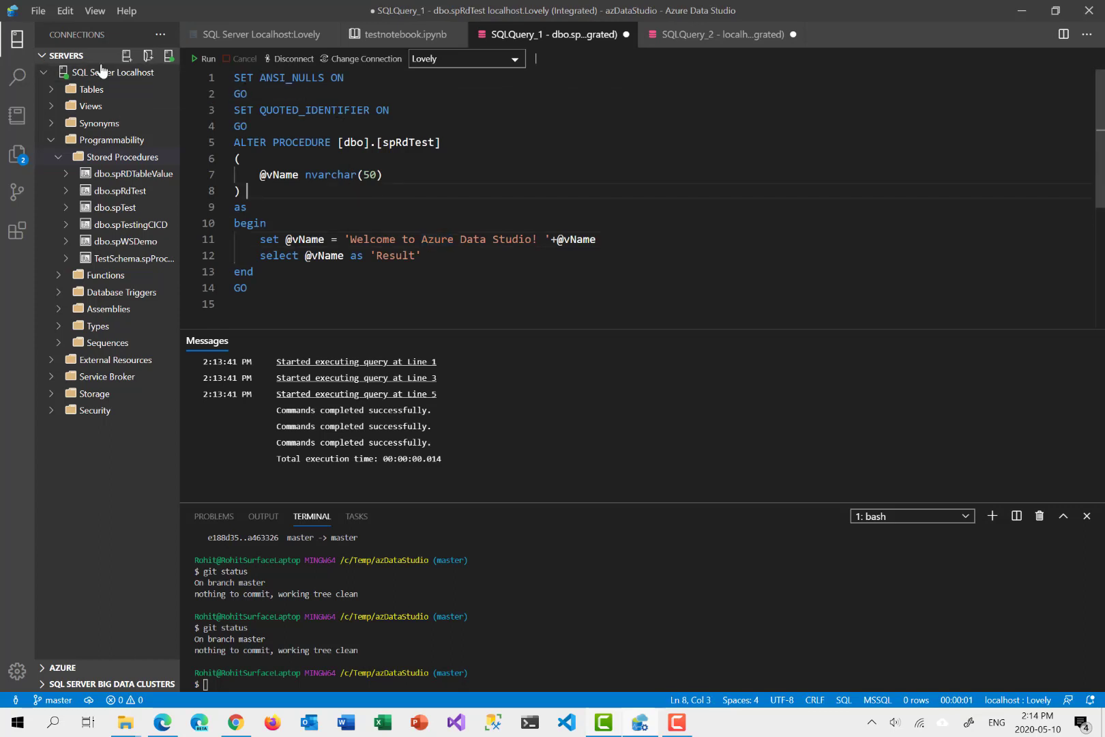
{"action": "left_click", "coordinate": [36, 11]}
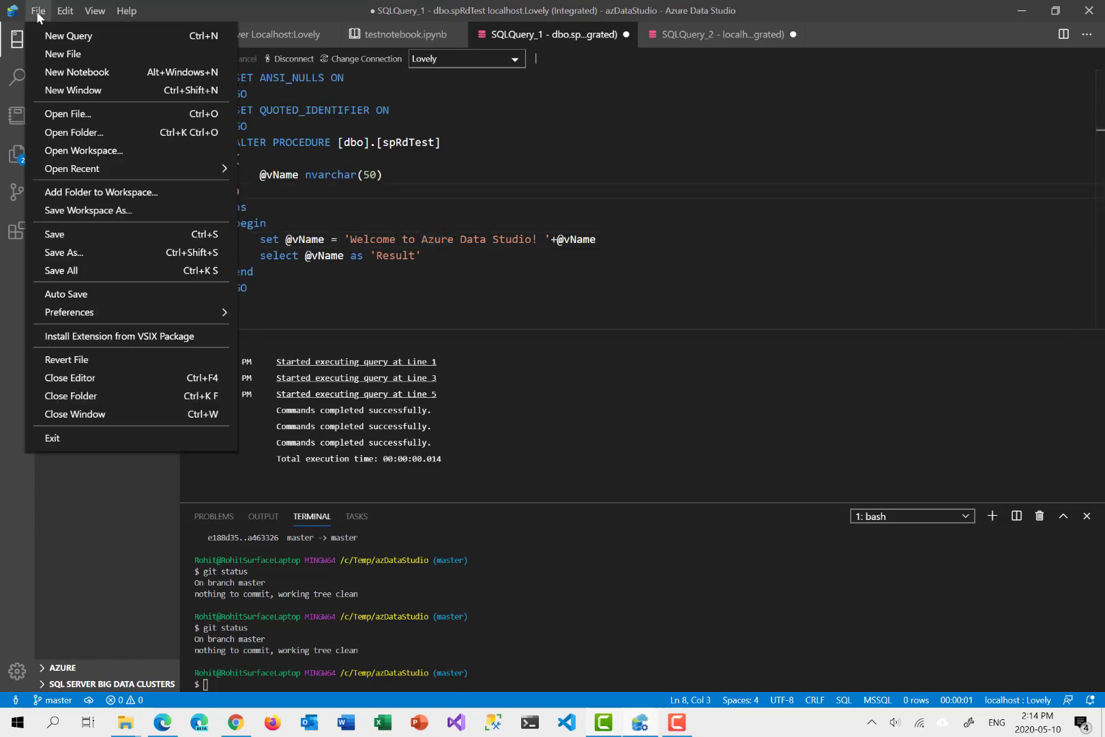
{"action": "left_click", "coordinate": [85, 236]}
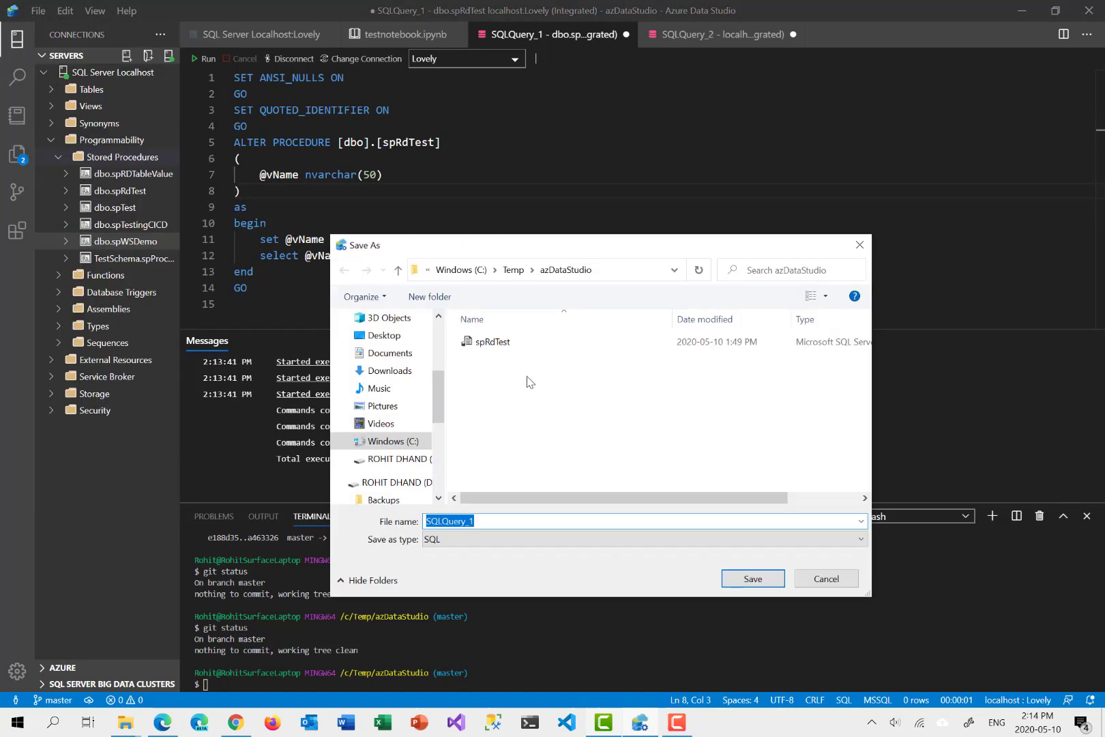
{"action": "left_click", "coordinate": [505, 348]}
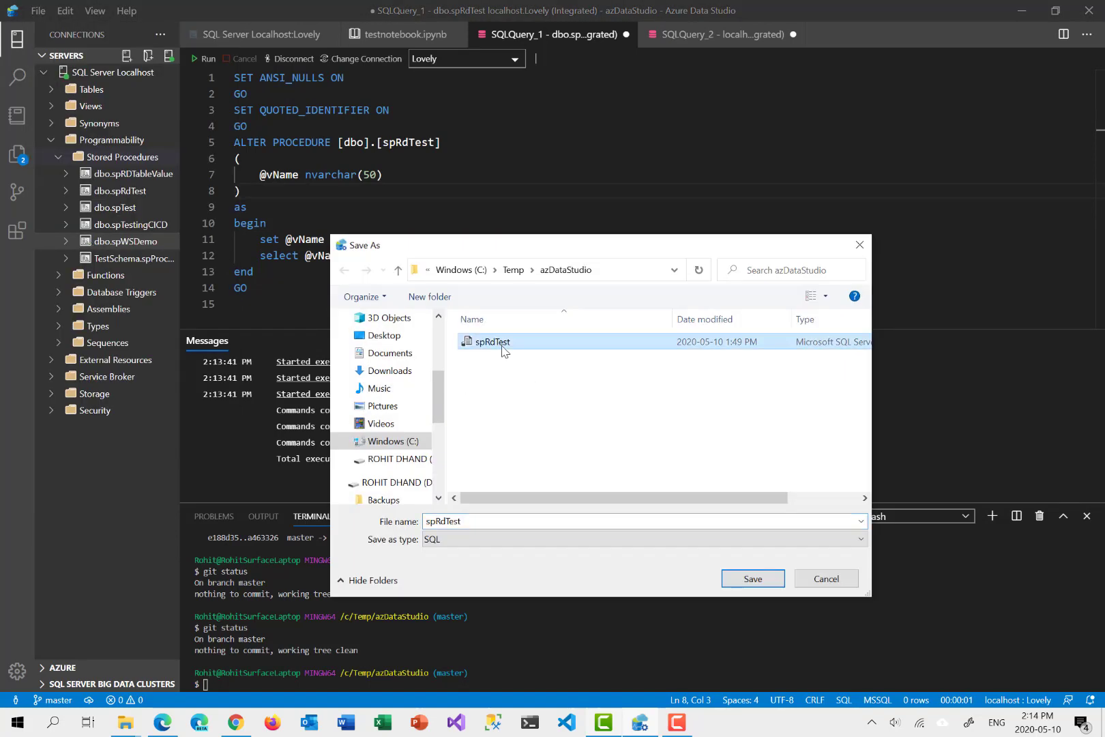
{"action": "left_click", "coordinate": [741, 584]}
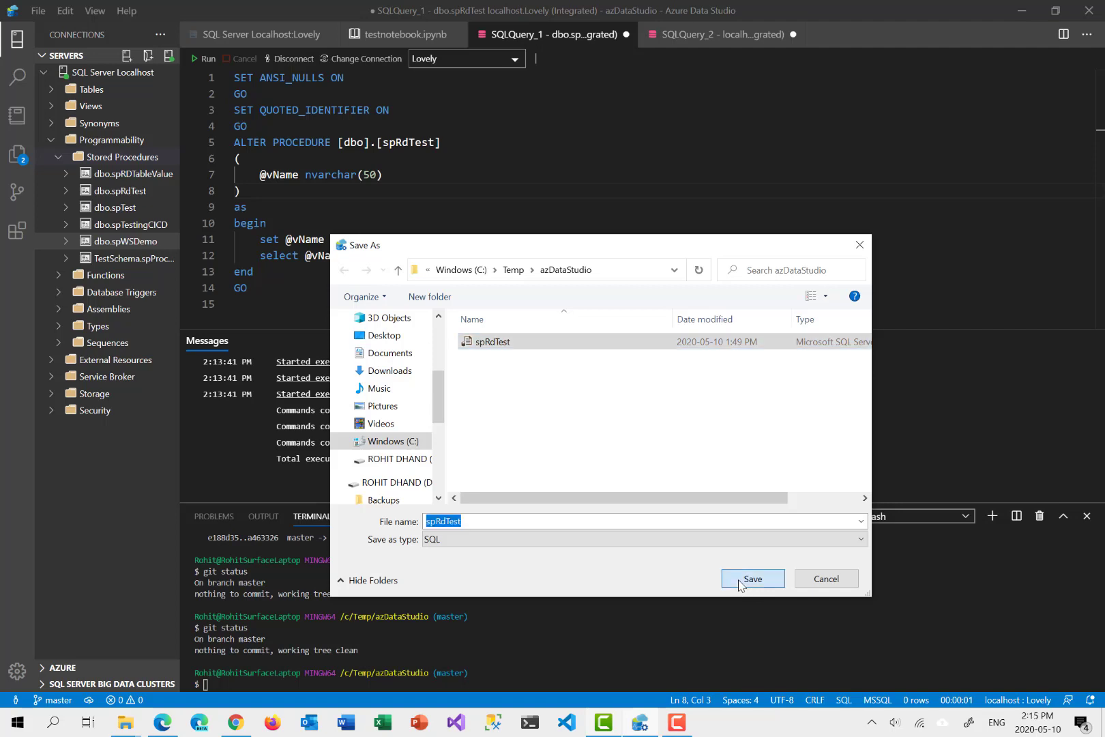
{"action": "left_click", "coordinate": [594, 369]}
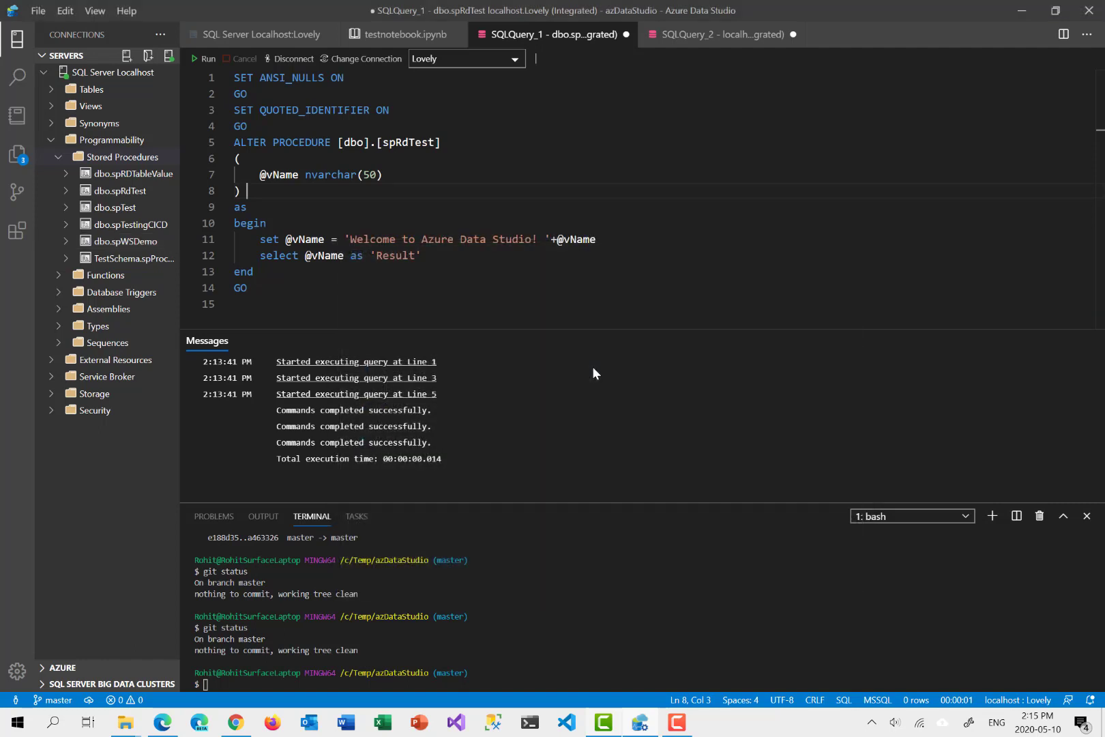
- Run git status again to examine the changes after saving the procedure script
{"action": "left_click", "coordinate": [351, 620]}
{"action": "type", "text": "git status"}
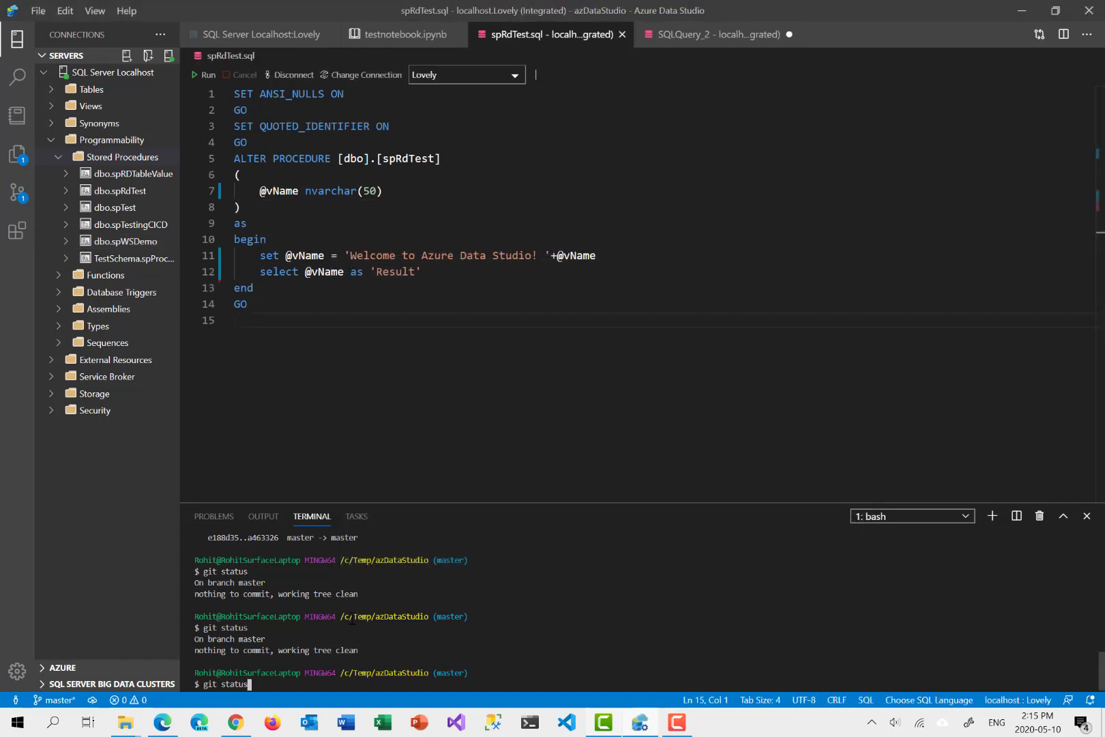
{"action": "key", "text": "Return"}
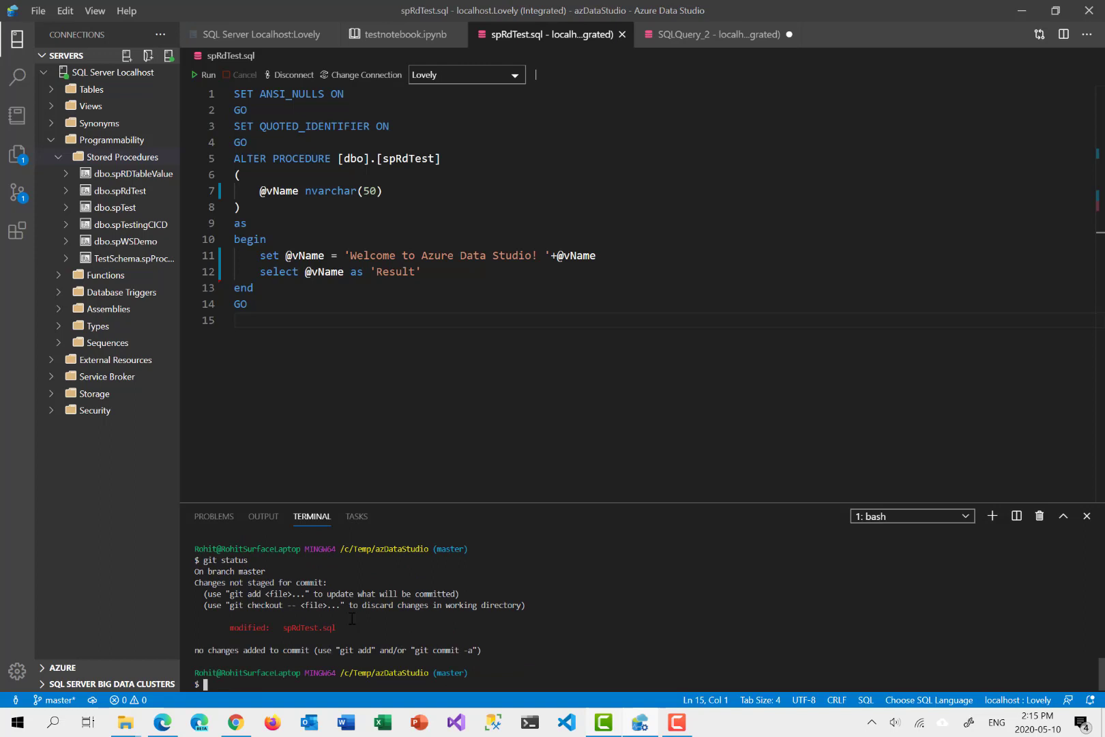
- Stage the modified spRdTest.sql with git add
{"action": "type", "text": "git co"}
{"action": "key", "text": "BackSpace"}
{"action": "key", "text": "BackSpace"}
{"action": "type", "text": "add ."}
{"action": "key", "text": "Return"}
- Commit the staged file with the message "Changed stored procedure to add a welcome message with name - spRdTest"
{"action": "type", "text": "git "}
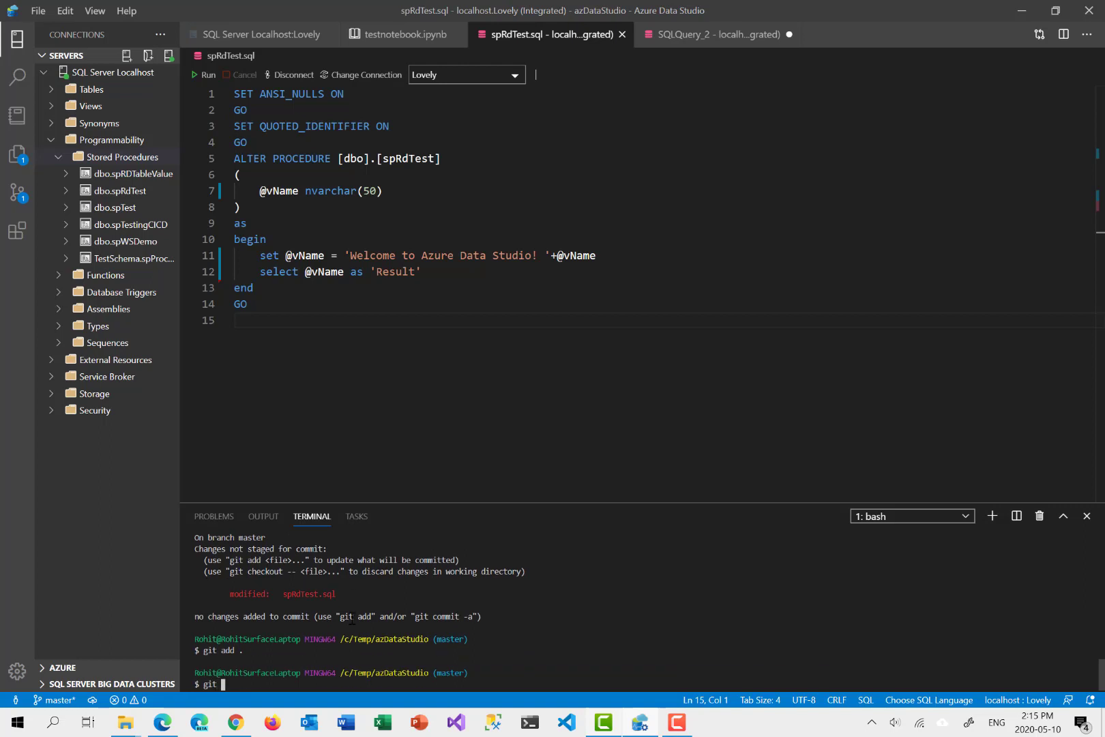
{"action": "type", "text": "commit -"}
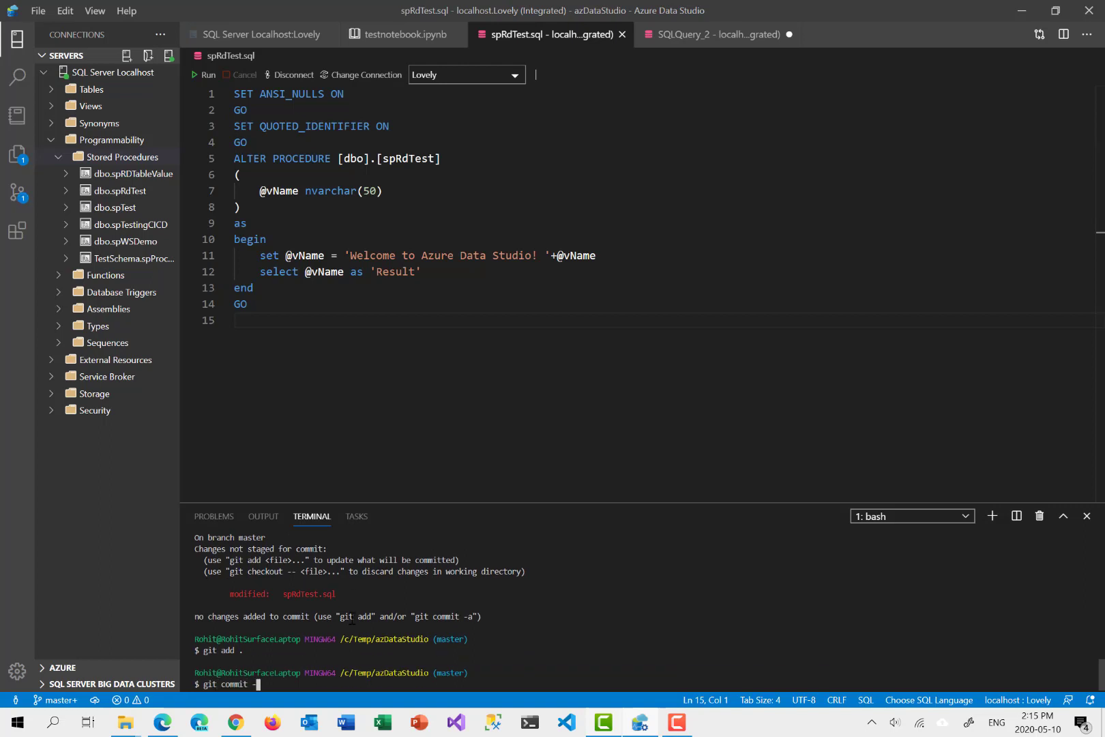
{"action": "type", "text": "m \"Changed stored procedure to add a we"}
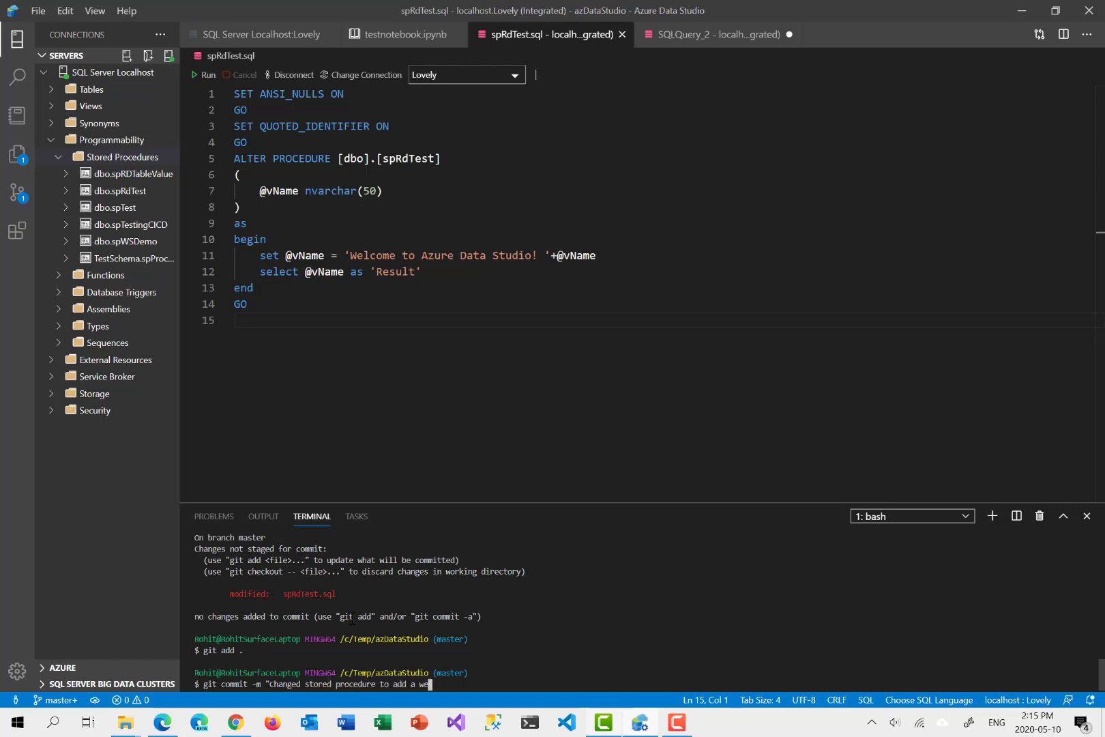
{"action": "type", "text": "lcome message with name\""}
{"action": "key", "text": "BackSpace"}
{"action": "type", "text": "- rdtest"}
{"action": "key", "text": "BackSpace"}
{"action": "key", "text": "BackSpace"}
{"action": "key", "text": "BackSpace"}
{"action": "key", "text": "BackSpace"}
{"action": "key", "text": "BackSpace"}
{"action": "key", "text": "BackSpace"}
{"action": "type", "text": "spRdTest"}
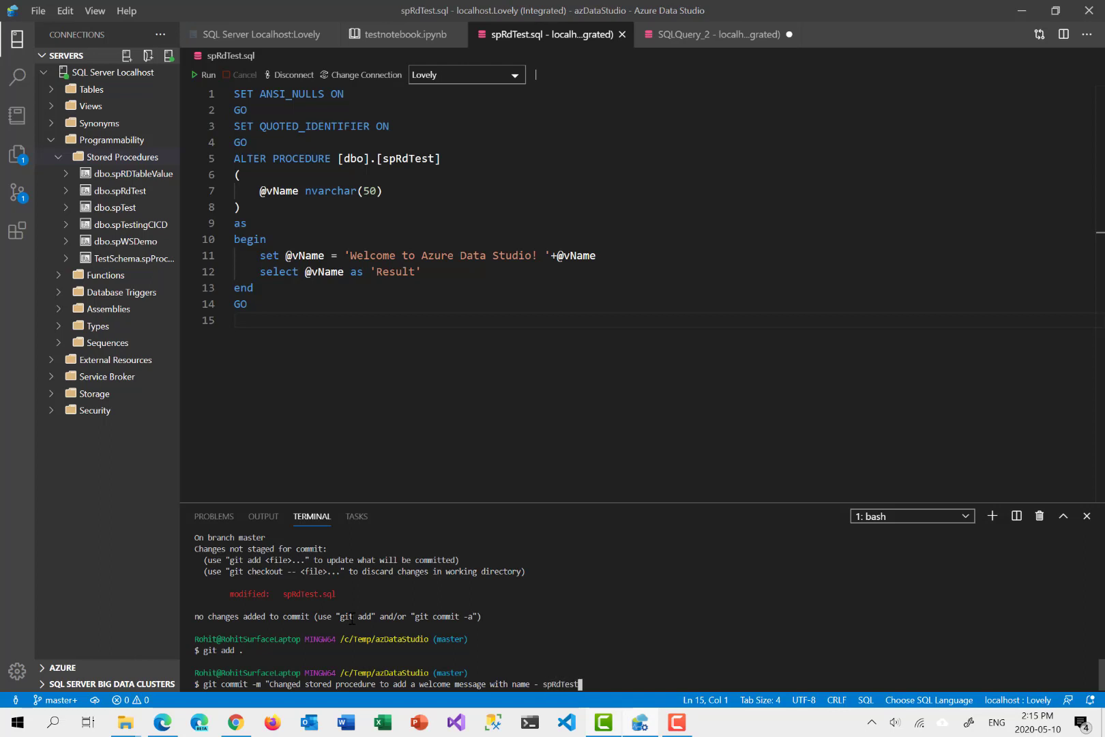
{"action": "type", "text": "\""}
{"action": "key", "text": "Return"}
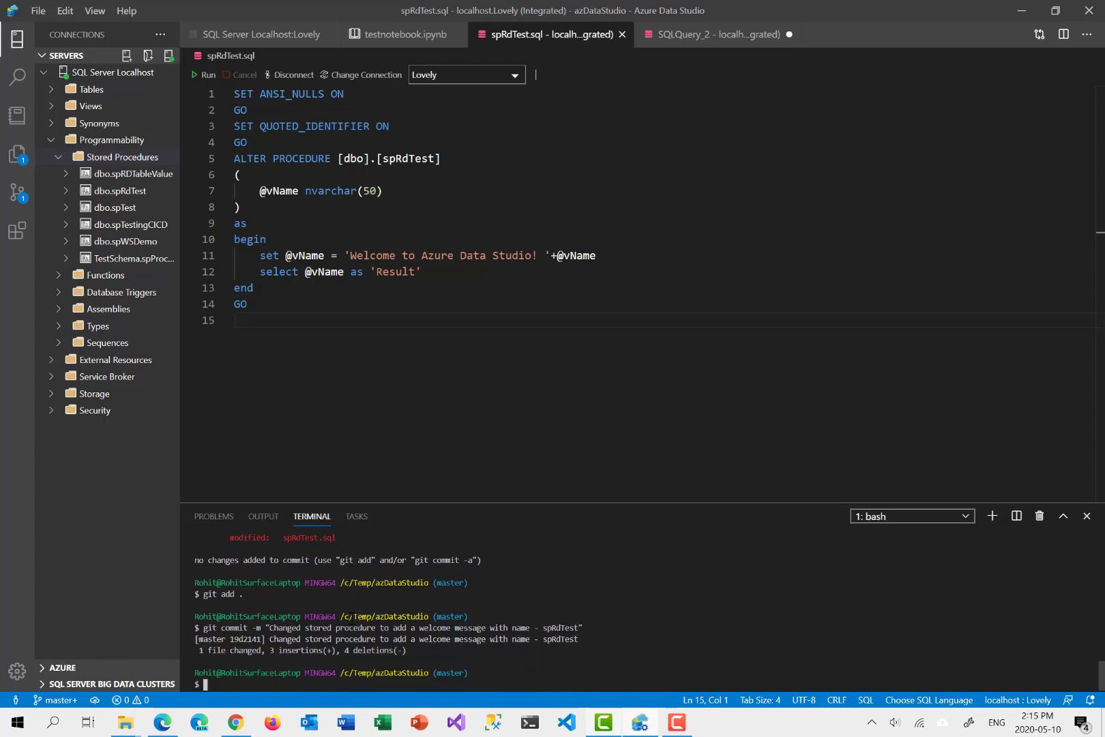
- Push the stored procedure commit to origin master
{"action": "type", "text": "git or"}
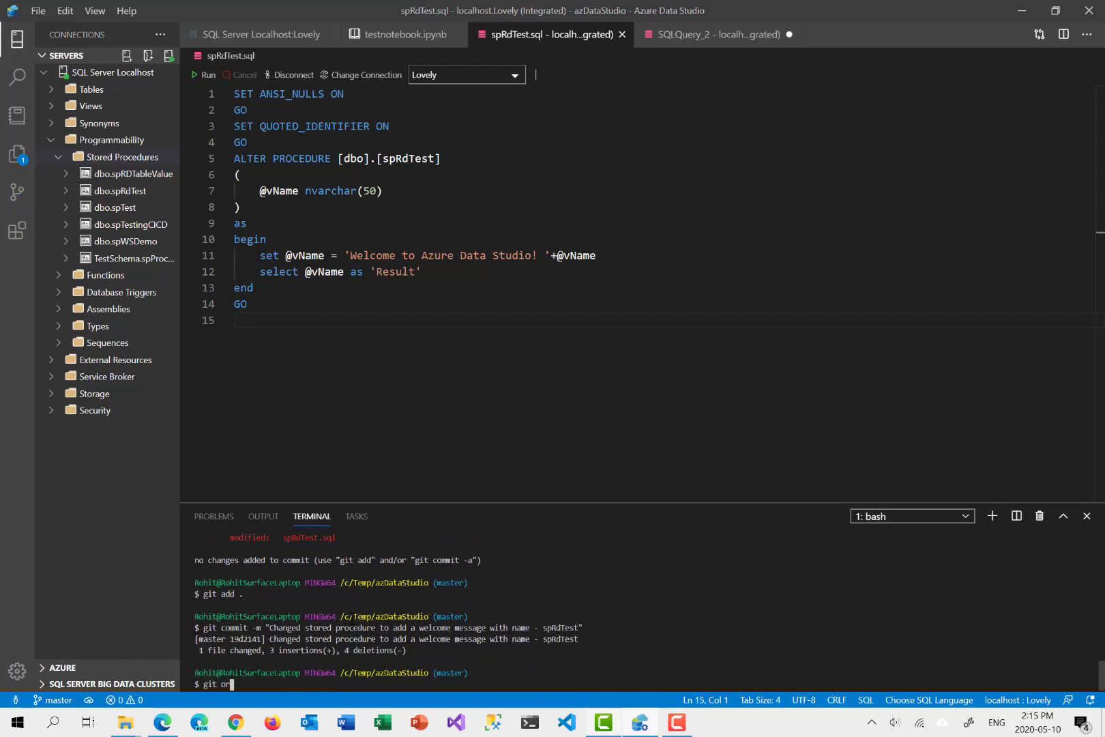
{"action": "key", "text": "BackSpace"}
{"action": "type", "text": "push origin master"}
{"action": "key", "text": "Return"}
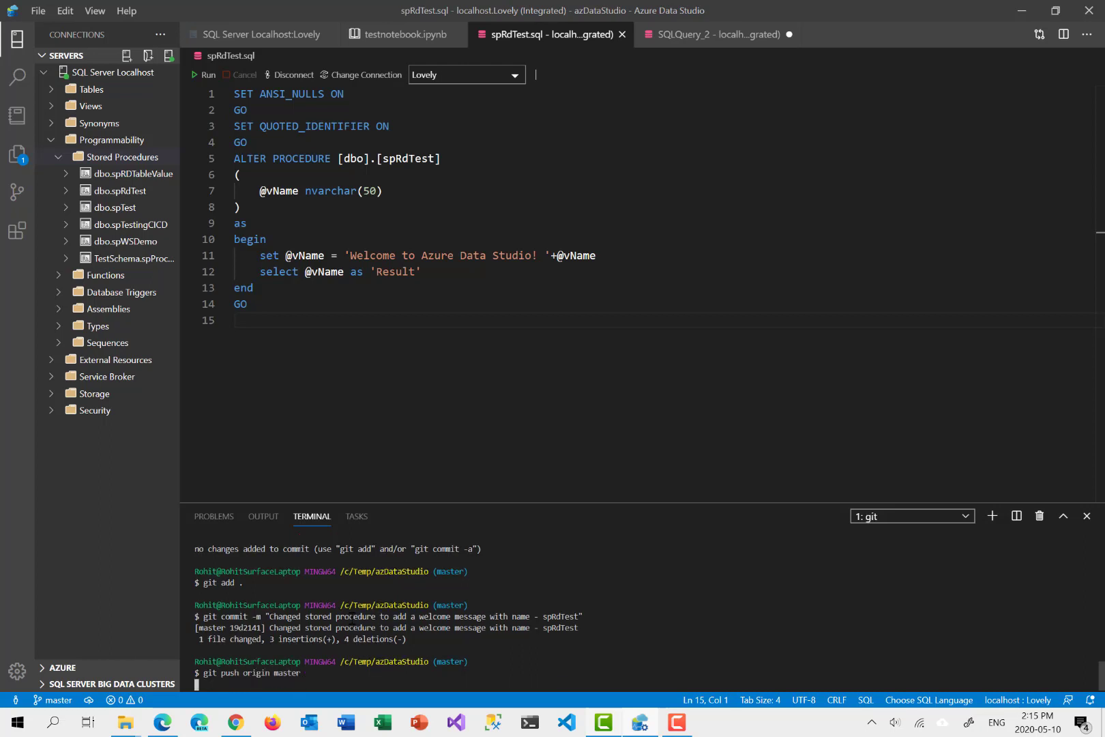